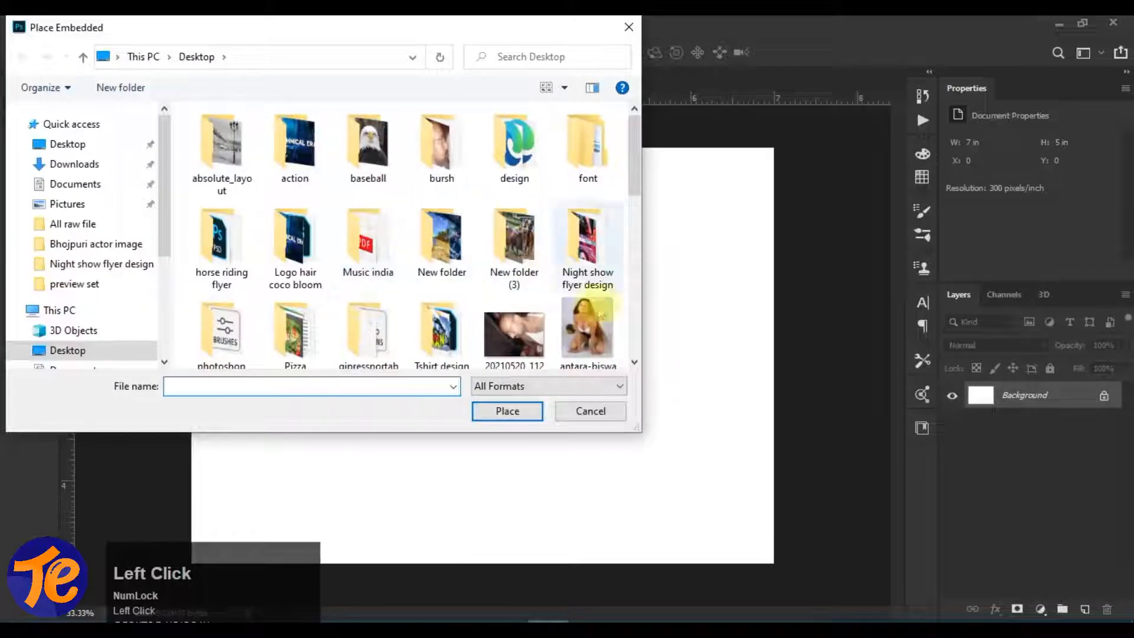
Step: Find the Desktop photo whose file name ends in "shoots-02b2" and place it as an embedded image
scroll(615, 295, down, 5)
scroll(581, 308, up, 3)
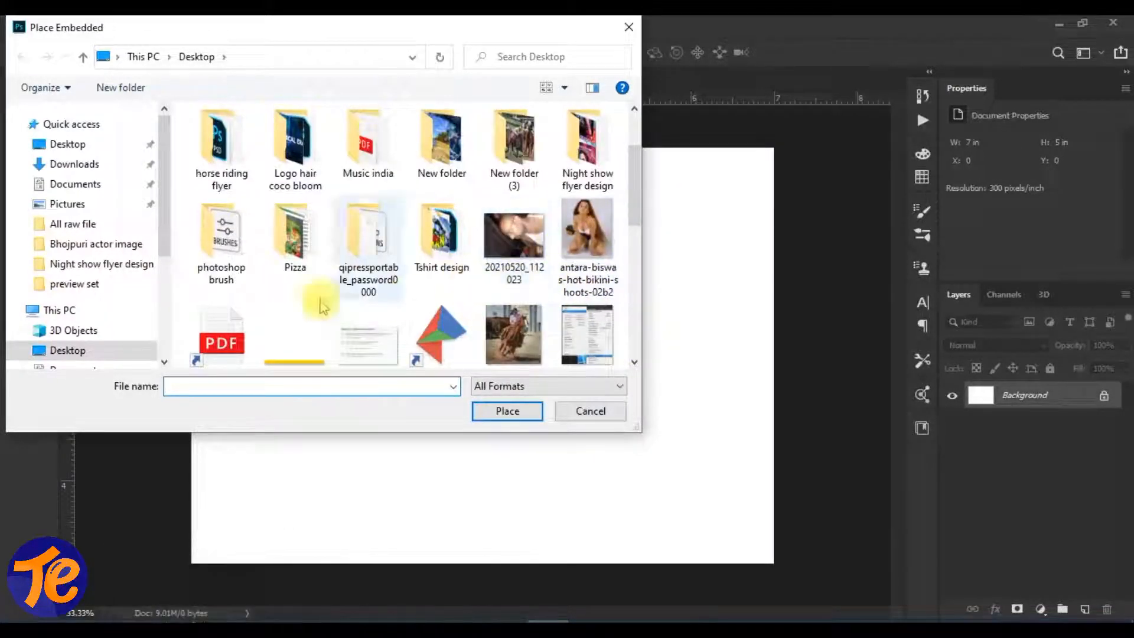
scroll(284, 298, down, 1)
scroll(569, 298, down, 3)
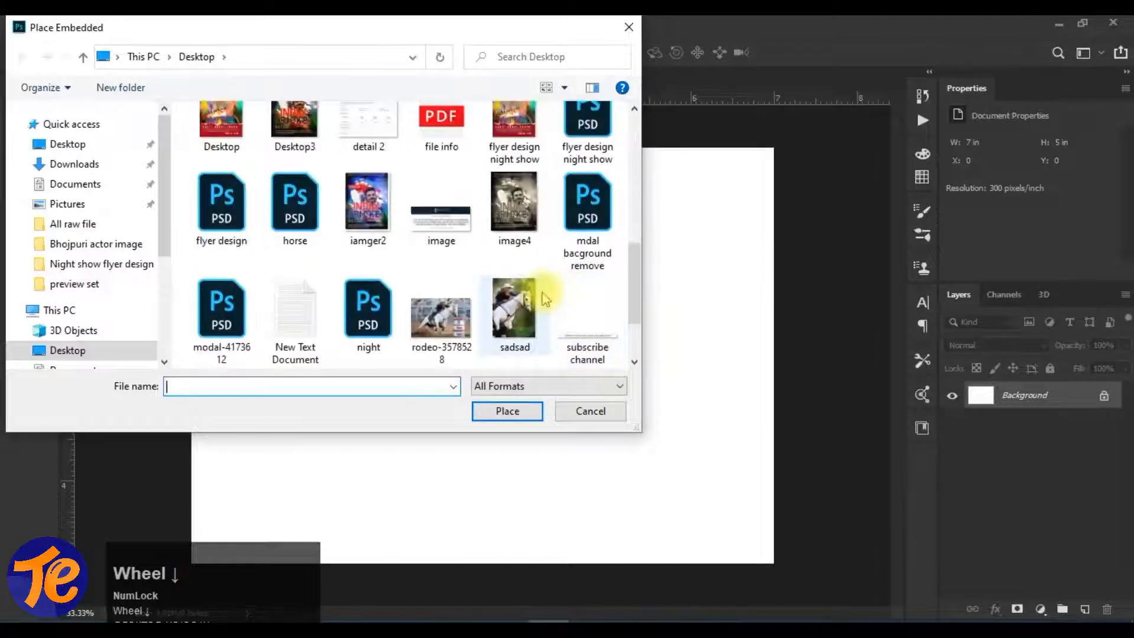
scroll(541, 298, down, 1)
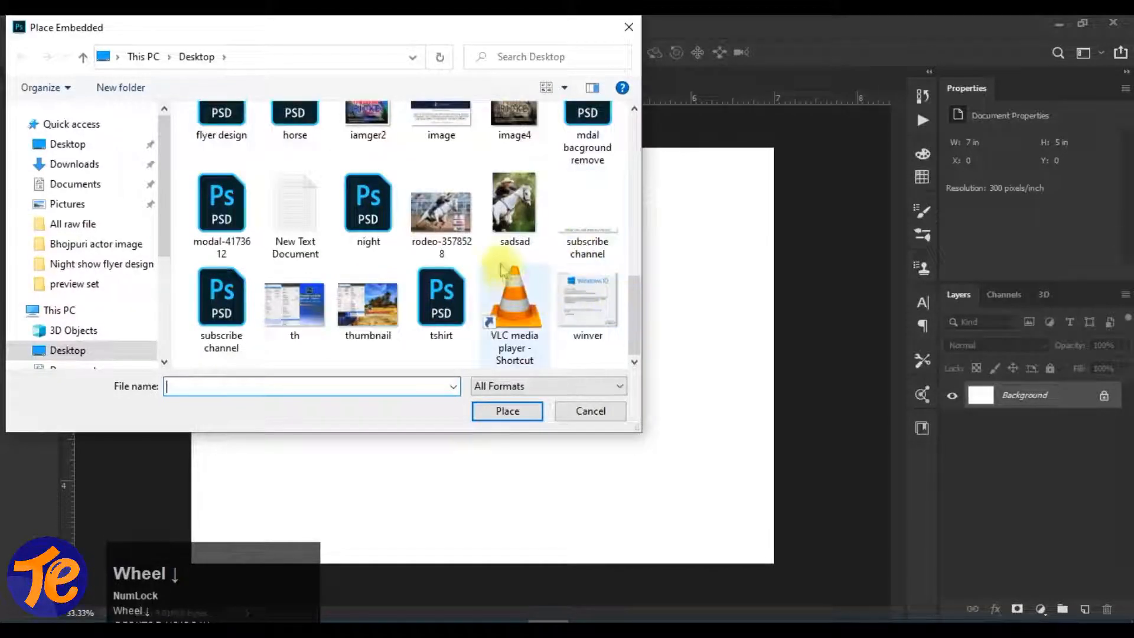
scroll(514, 266, up, 4)
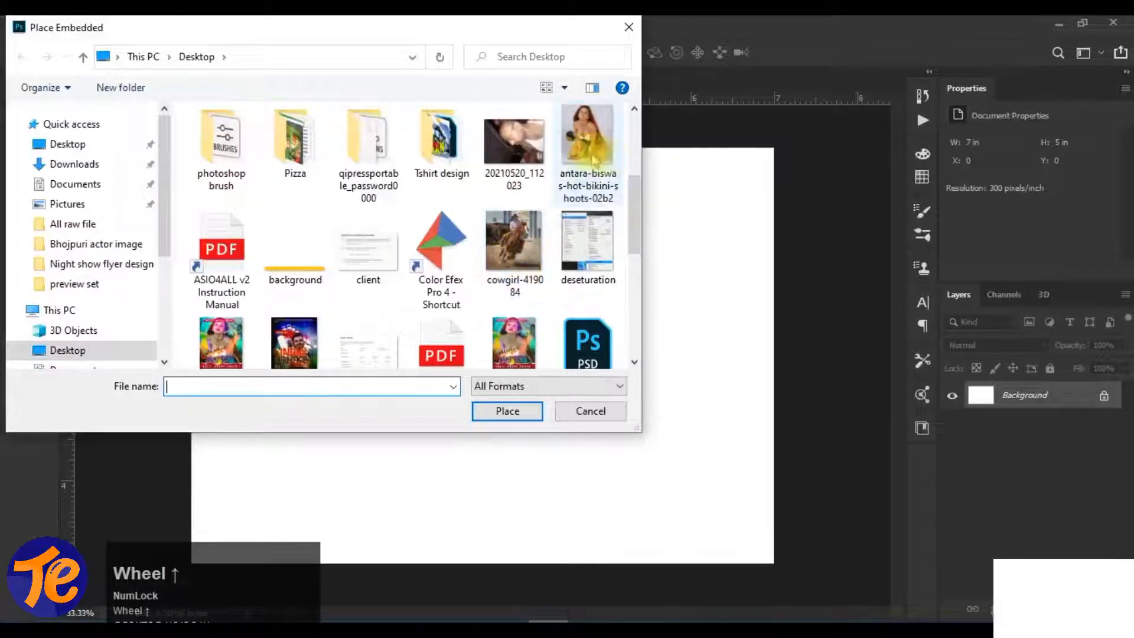
click(588, 148)
click(514, 414)
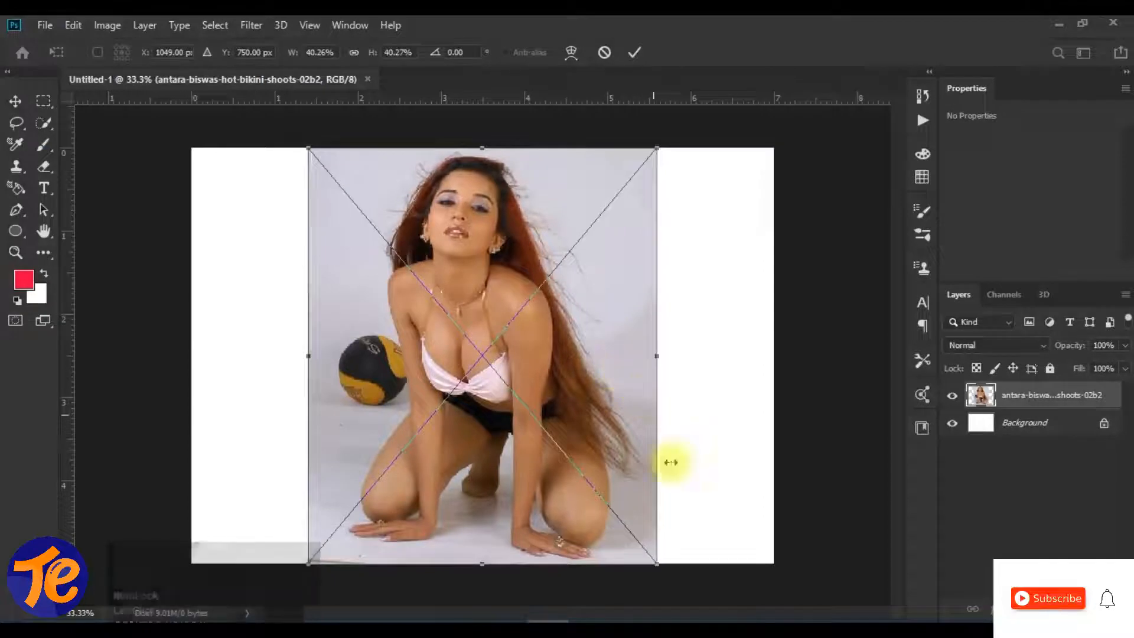
Step: Enlarge the placed photo to about 49.66% so it overruns the canvas height, and shift it slightly left of centre
drag(658, 564, 797, 612)
drag(614, 448, 536, 428)
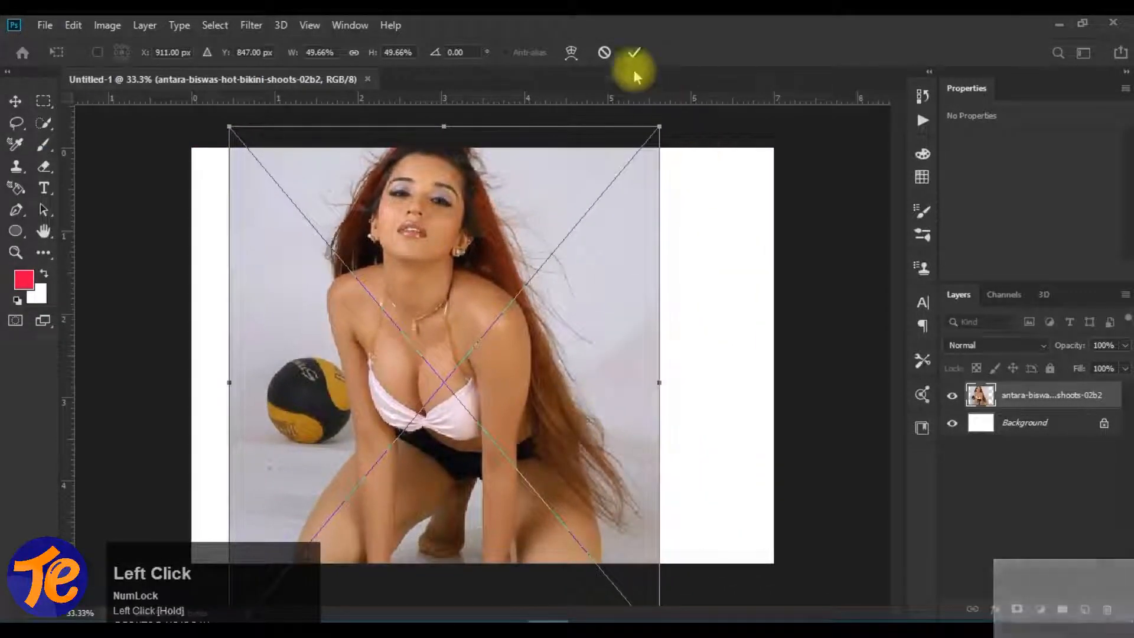
click(634, 52)
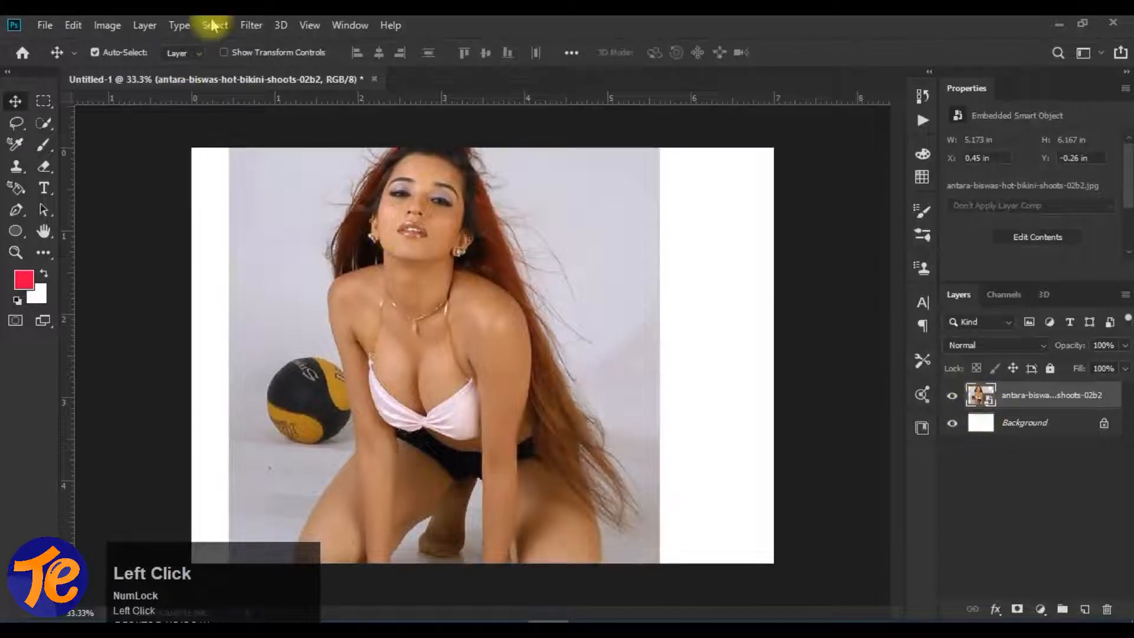
click(159, 26)
mouse_move(239, 40)
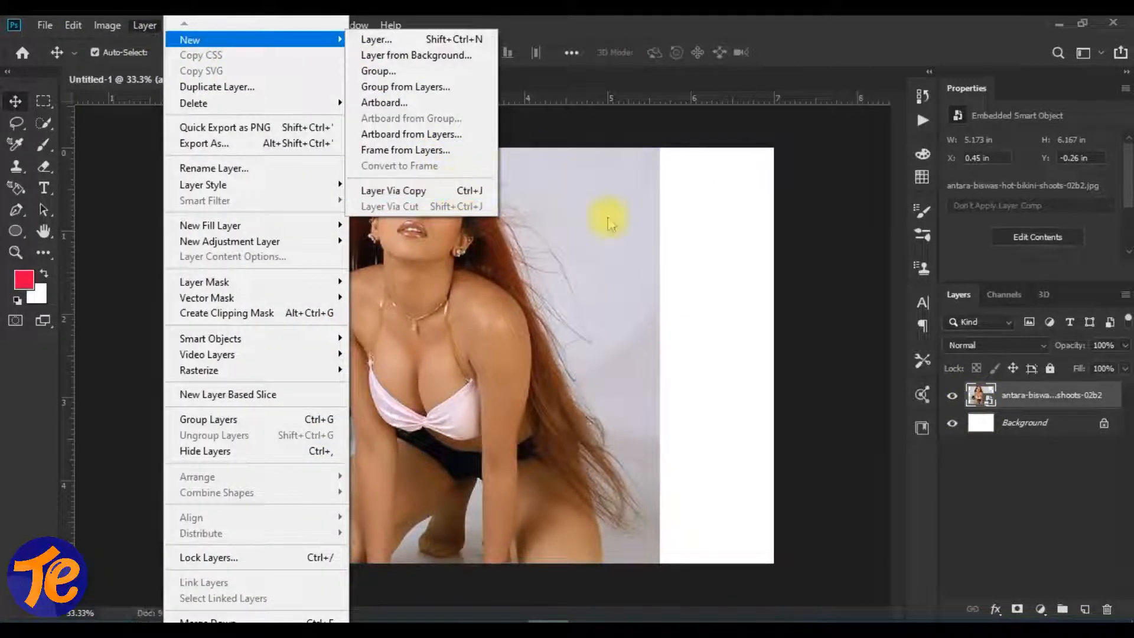
click(563, 272)
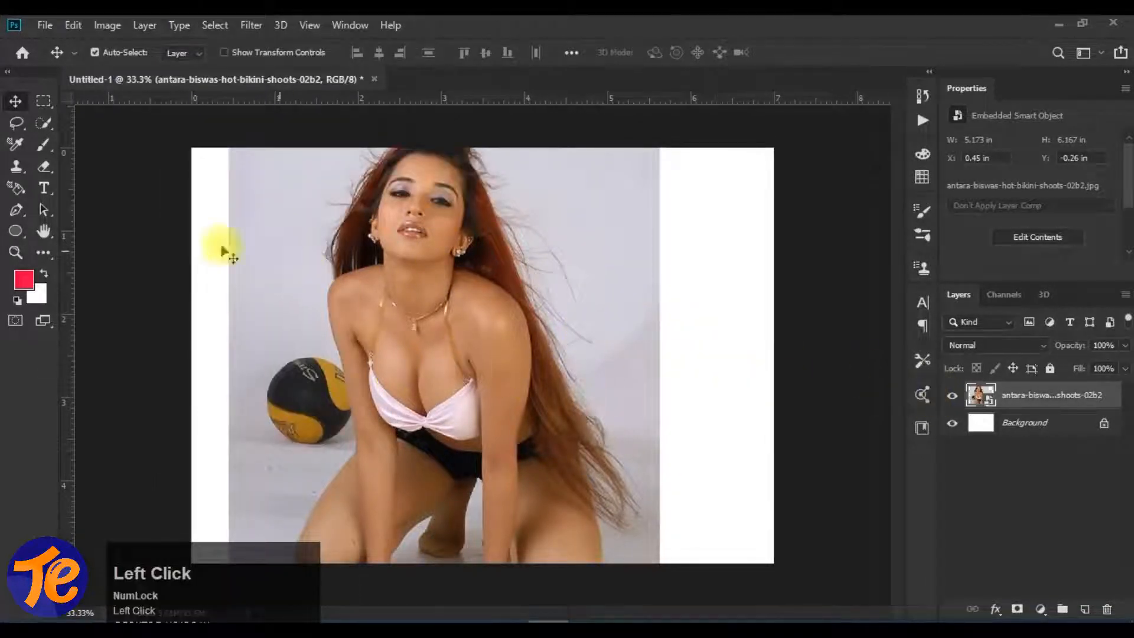
Step: Marquee-select an area about 2.38 × 0.95 in across the neck and shoulders and copy it to a new layer
click(44, 101)
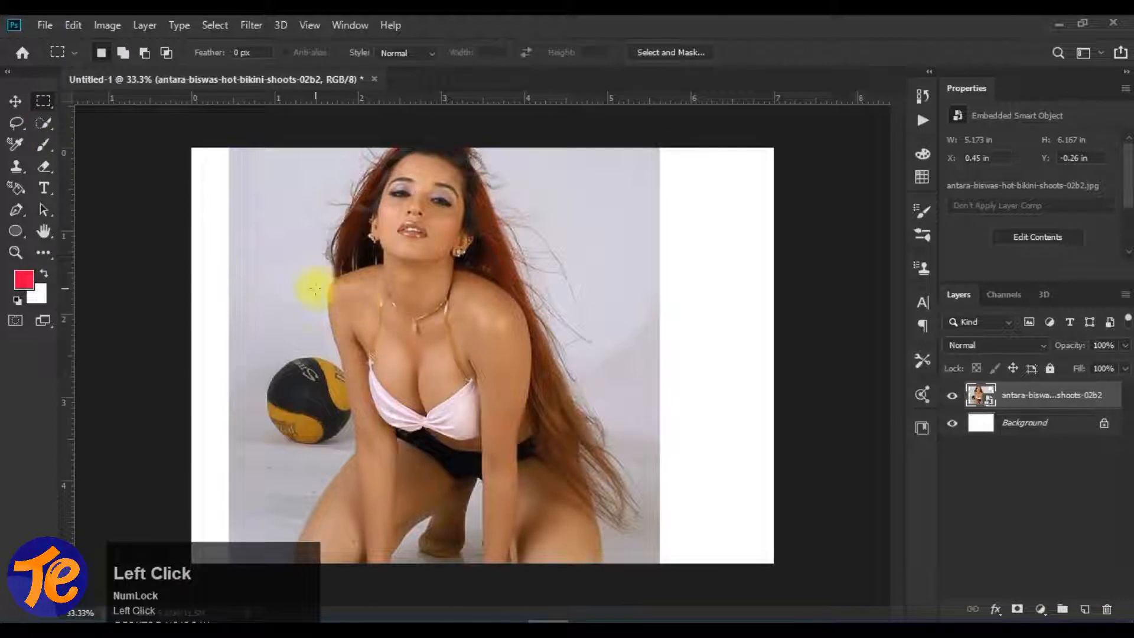
drag(339, 268, 523, 348)
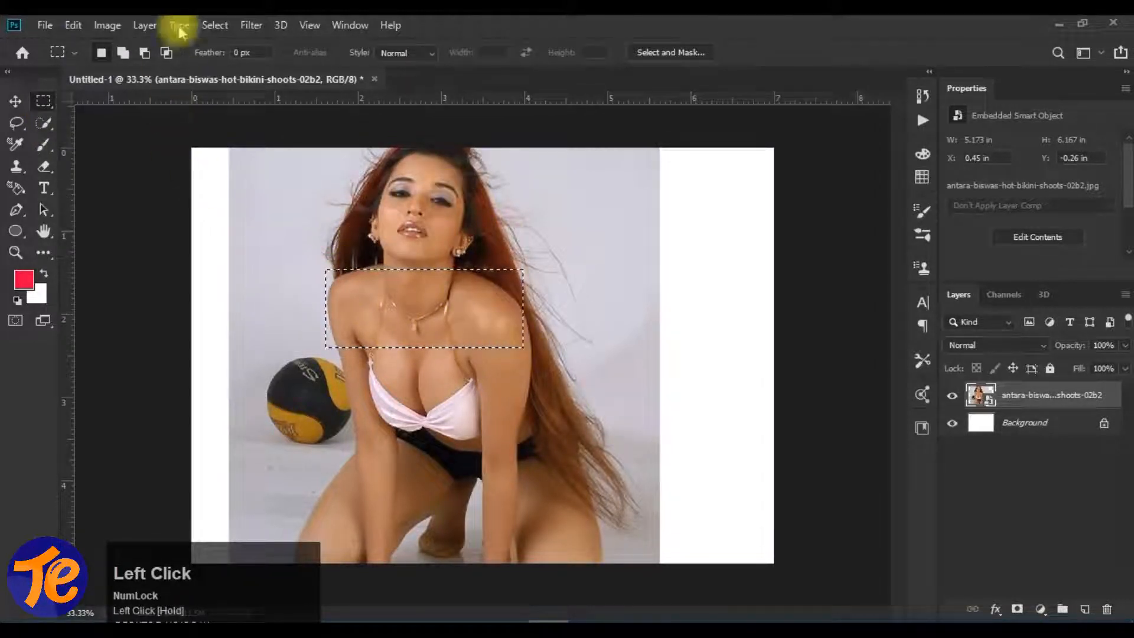
click(146, 25)
mouse_move(254, 39)
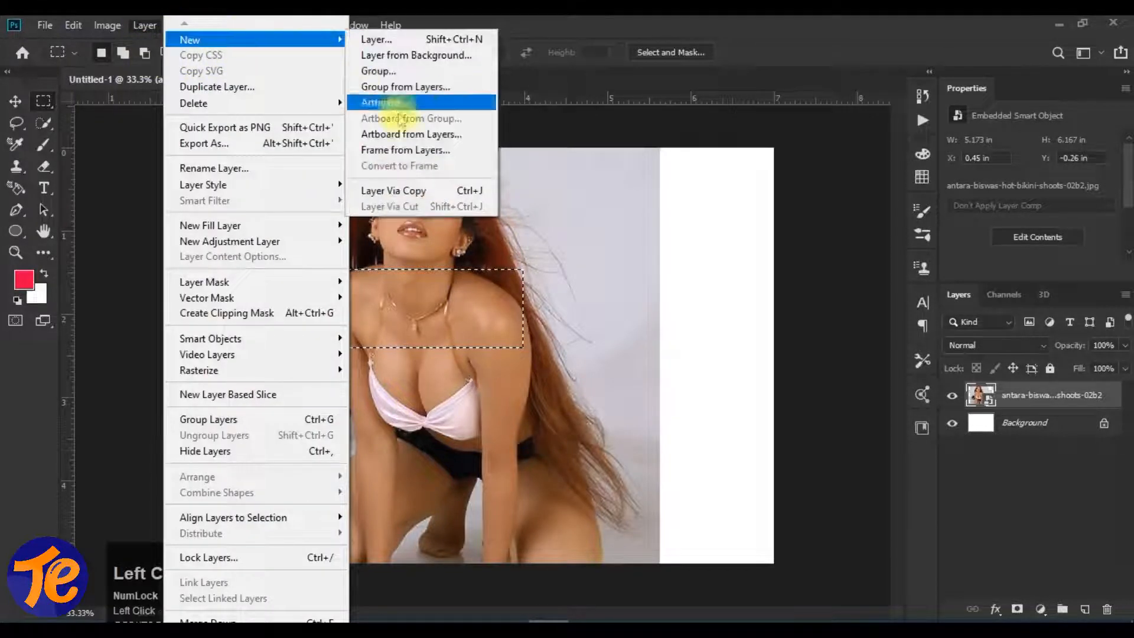
click(446, 192)
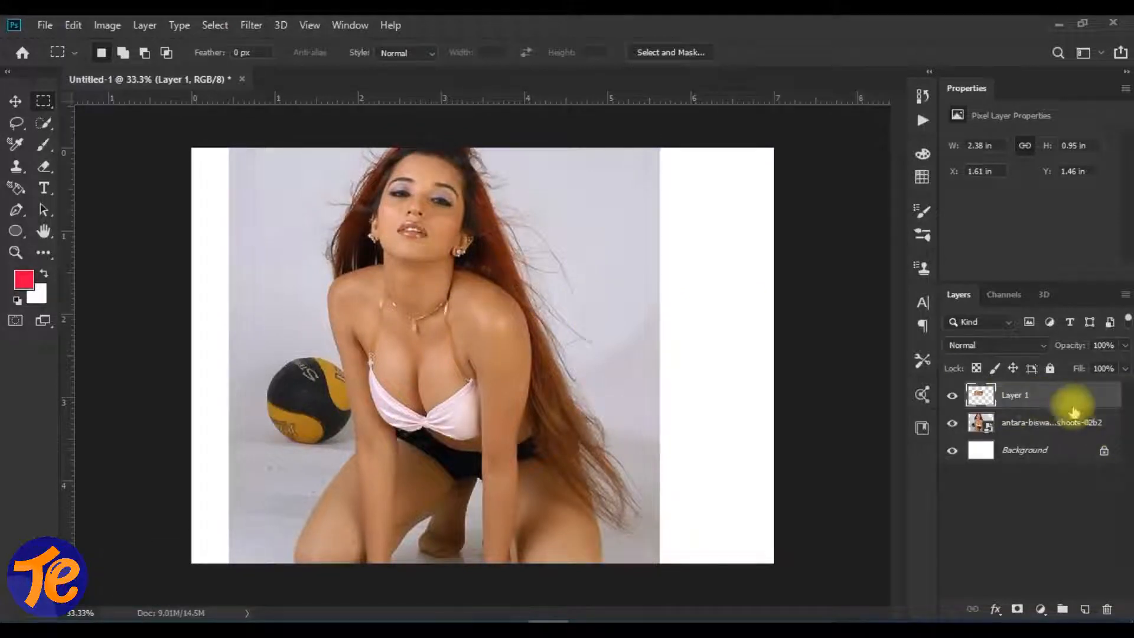
Step: Hide the photo layer to view the copied piece alone, and restore the photo layer as the visible, selected layer
click(952, 423)
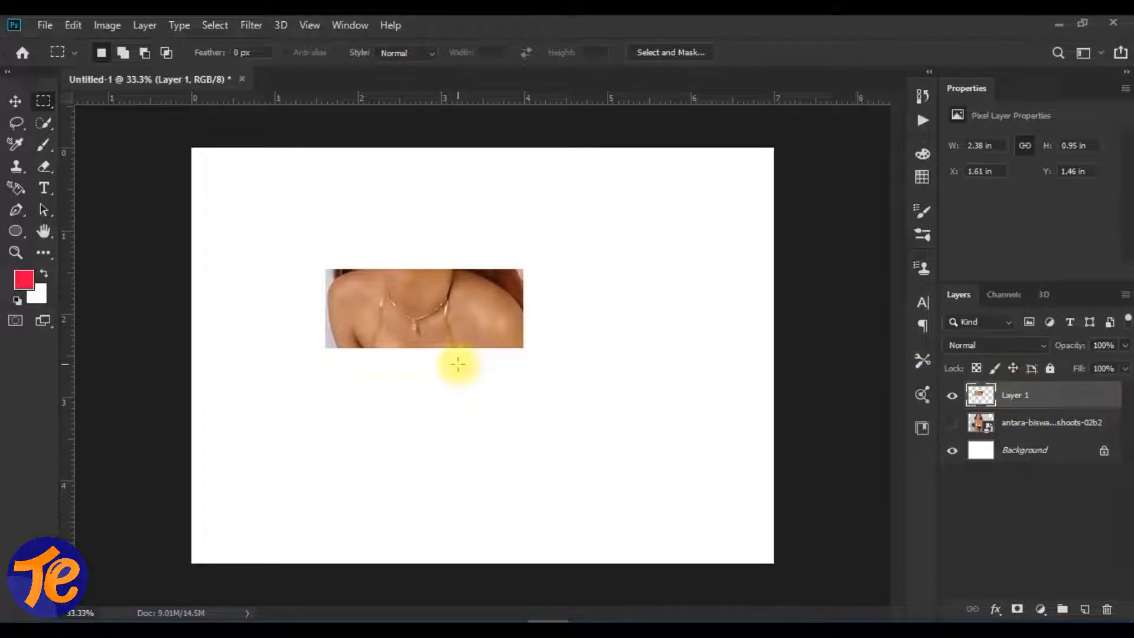
click(145, 26)
mouse_move(247, 46)
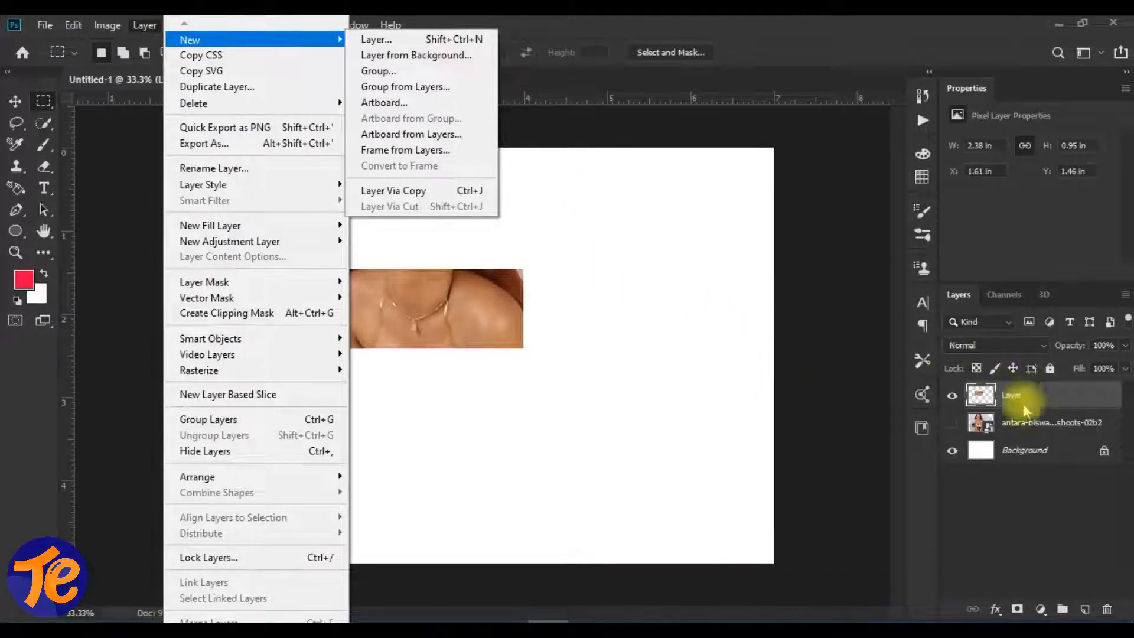
click(1031, 427)
click(953, 424)
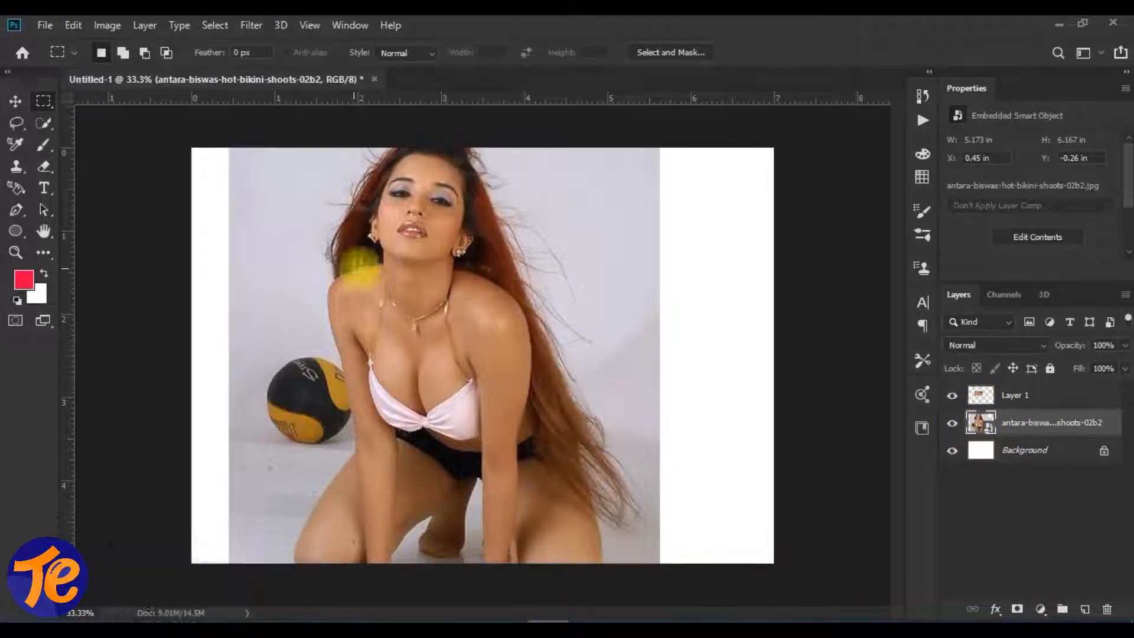
click(144, 27)
mouse_move(224, 40)
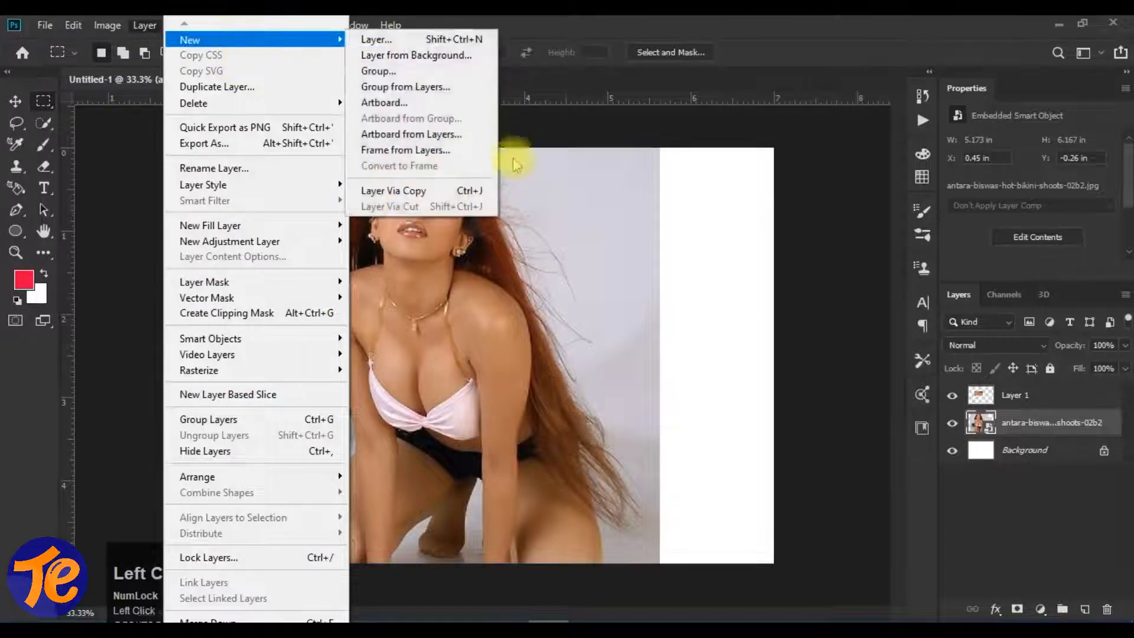
click(719, 242)
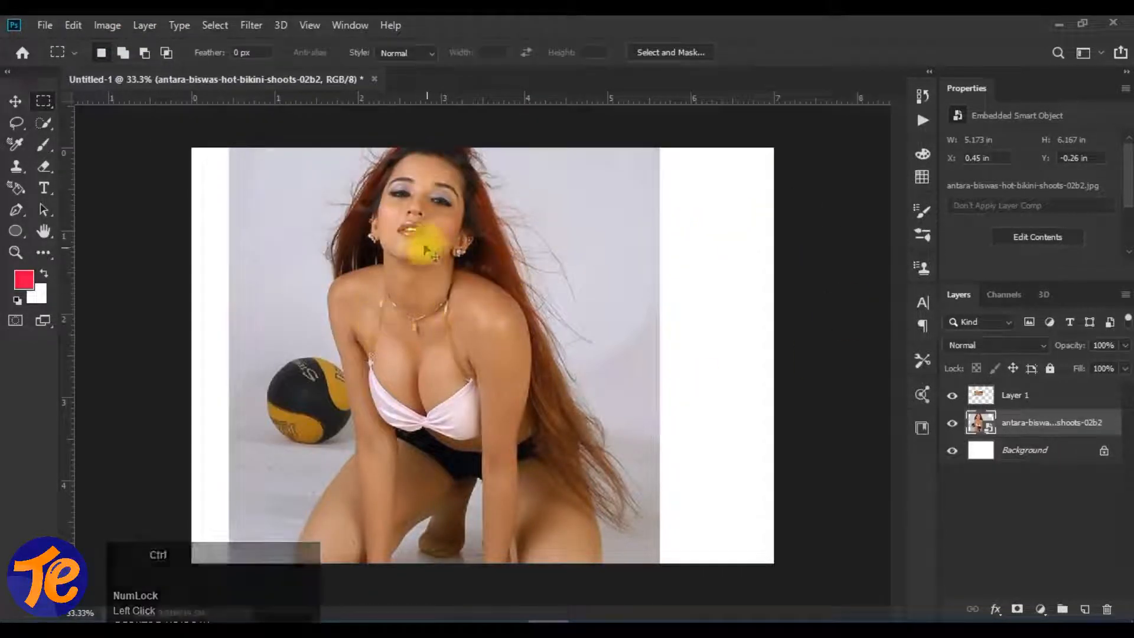
drag(459, 249, 702, 378)
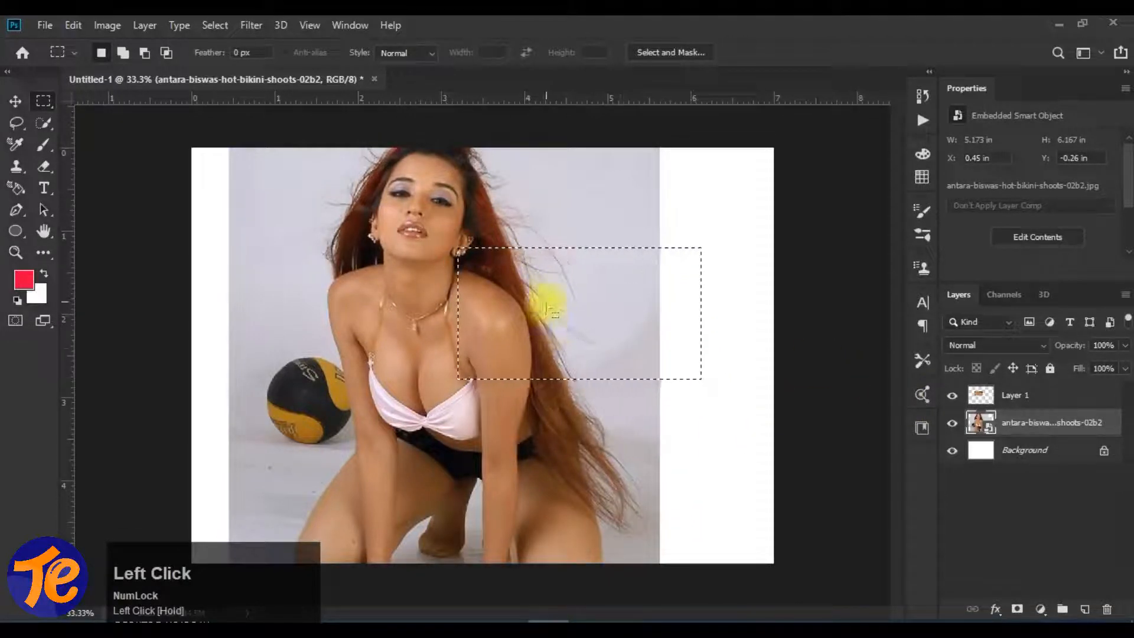
right_click(548, 307)
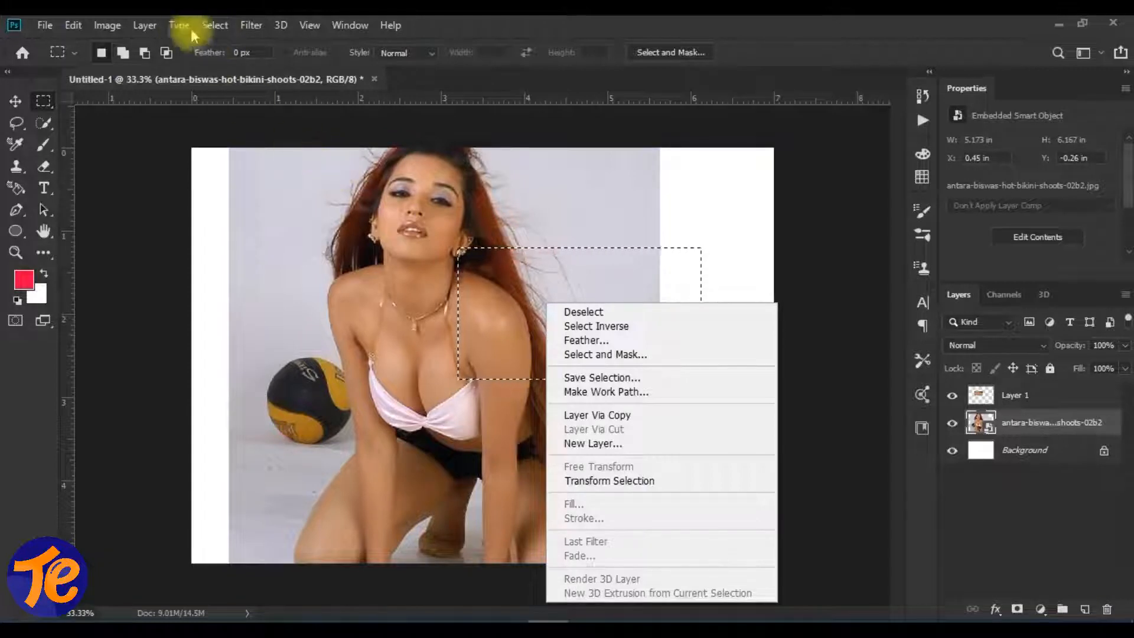
click(147, 31)
click(146, 28)
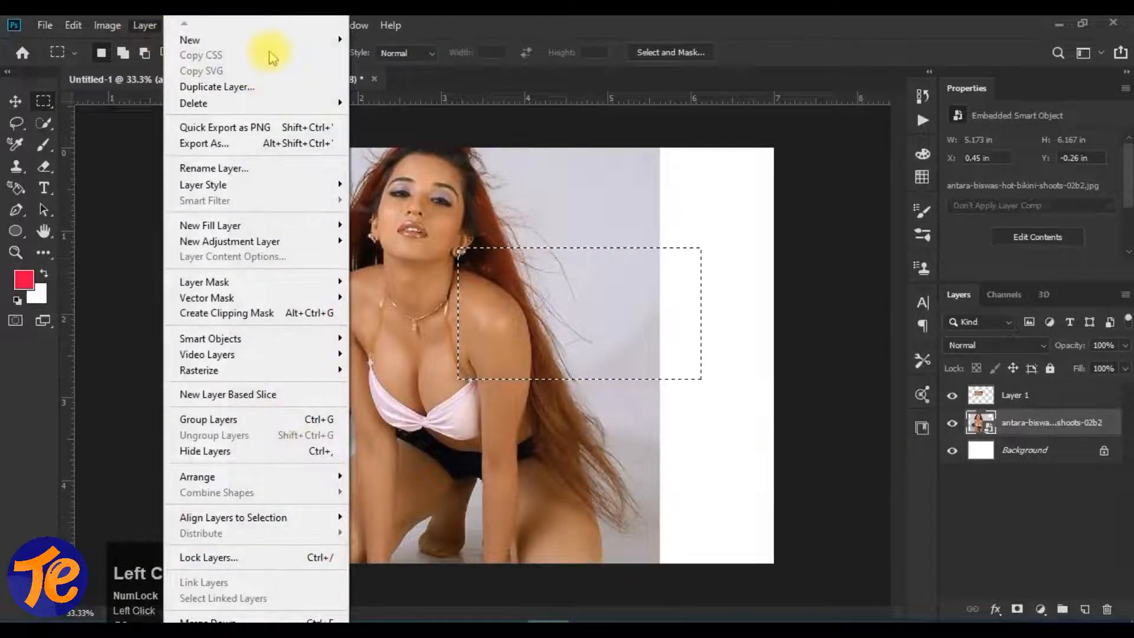
mouse_move(272, 47)
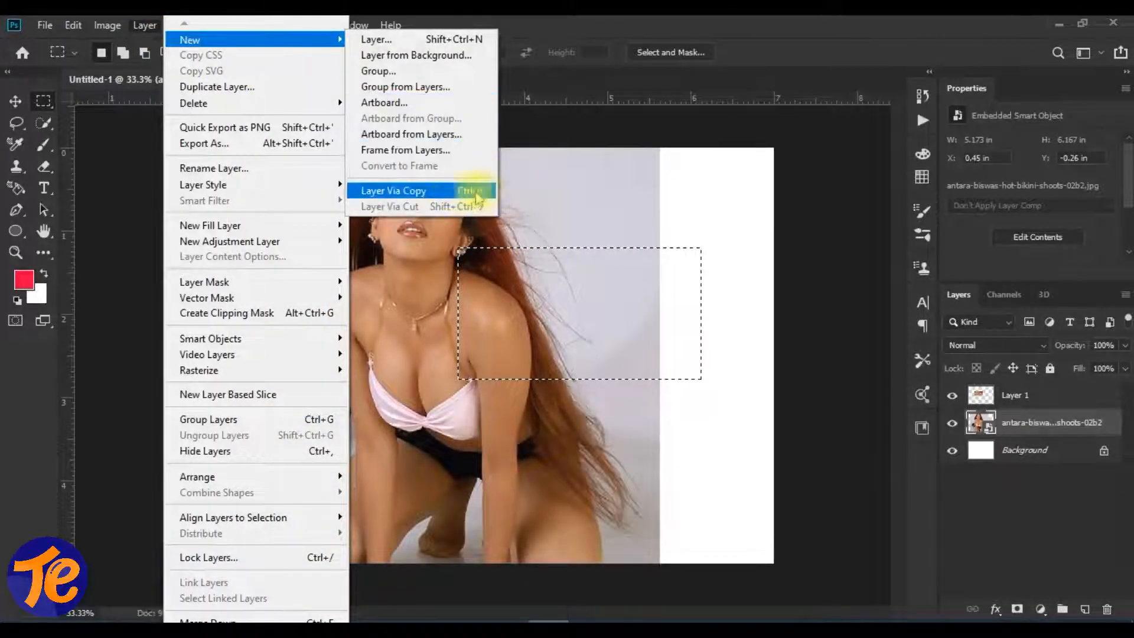
click(623, 310)
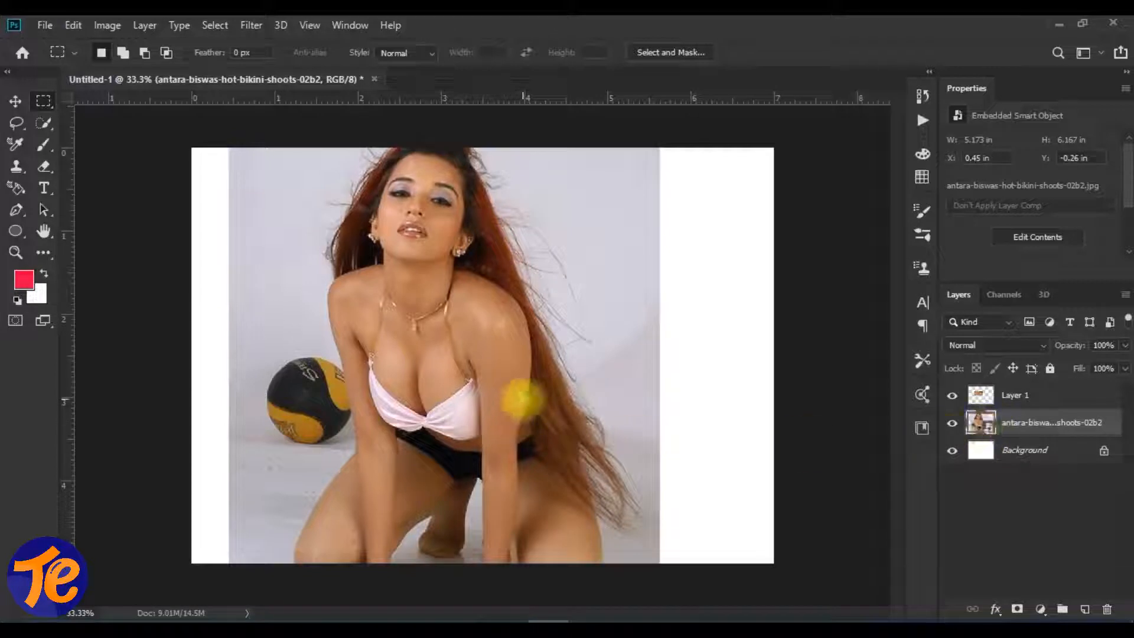
Step: Rasterize the photo's smart object layer and check its available layer commands
right_click(1049, 430)
click(951, 309)
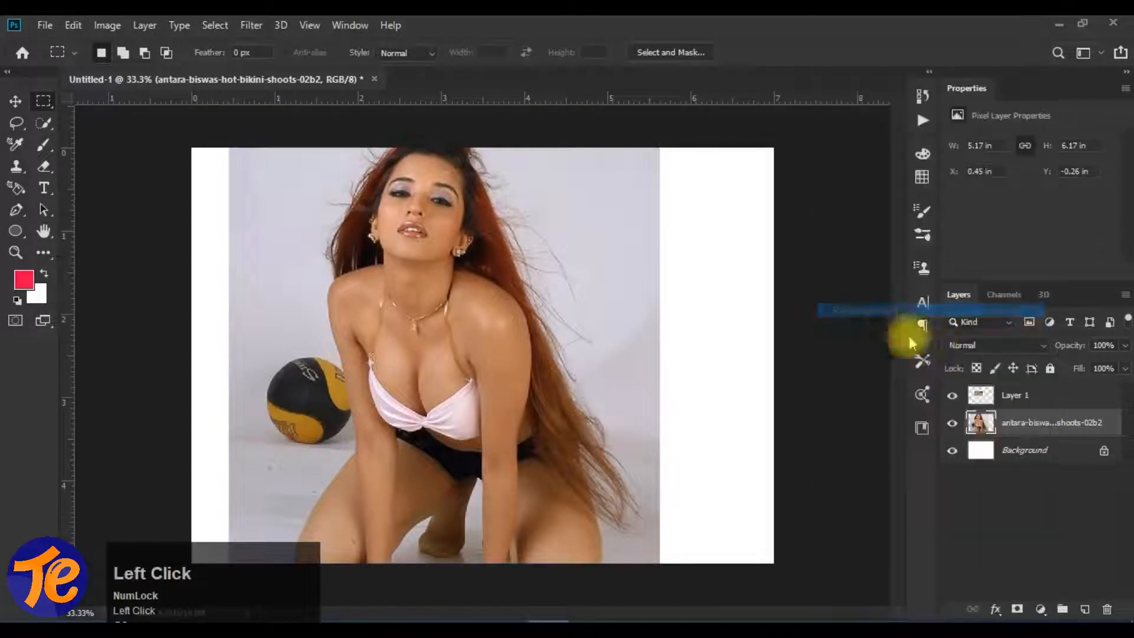
right_click(988, 421)
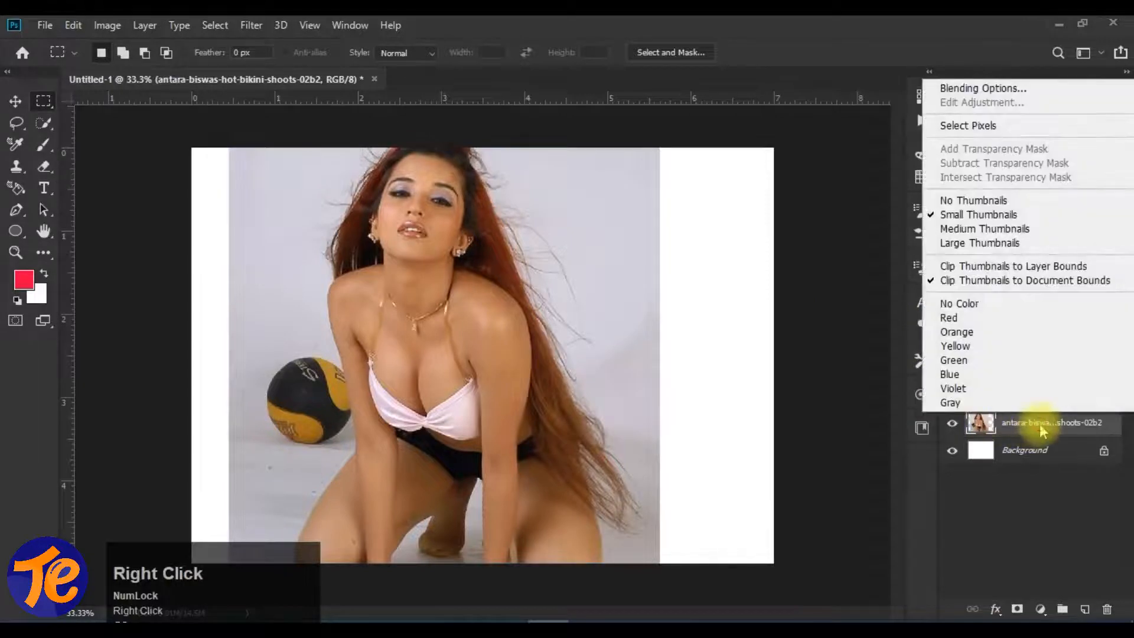
click(1041, 431)
right_click(1041, 431)
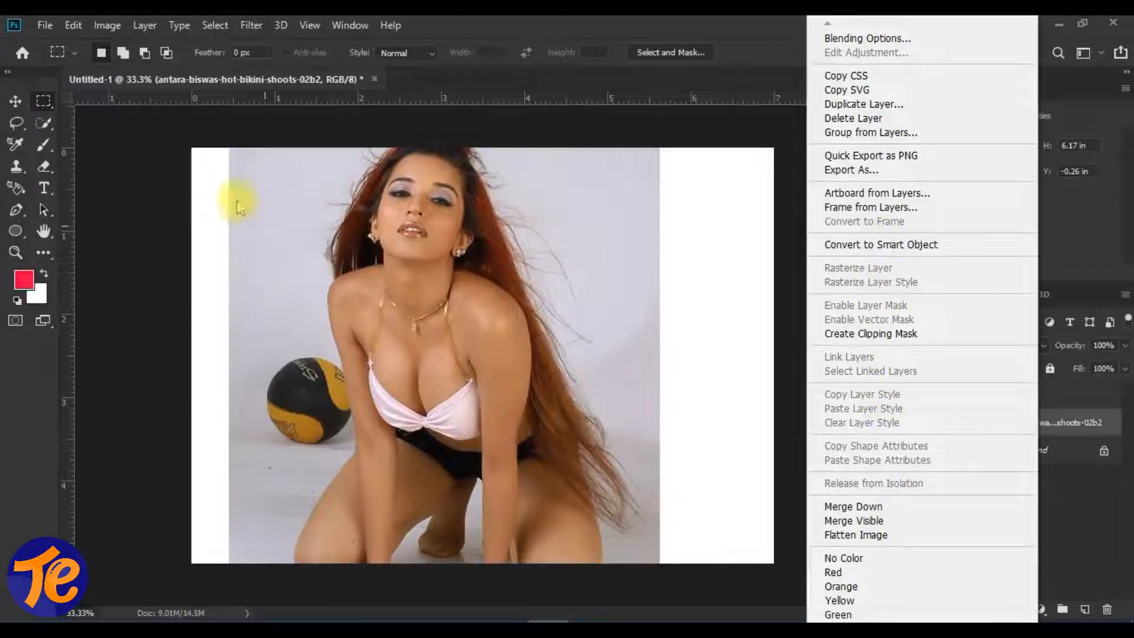
click(204, 217)
Step: Marquee-select the shoulder, hair and backdrop on the photo's right side and cut them to a new layer about 2.17 × 2.6 in
drag(479, 214, 684, 430)
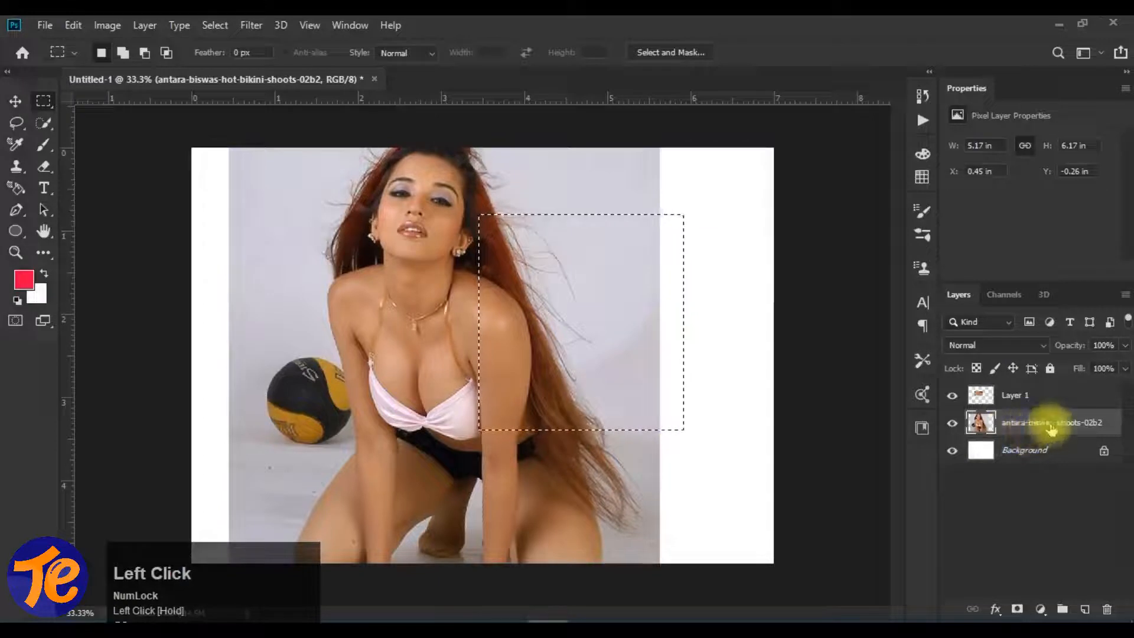
right_click(1046, 427)
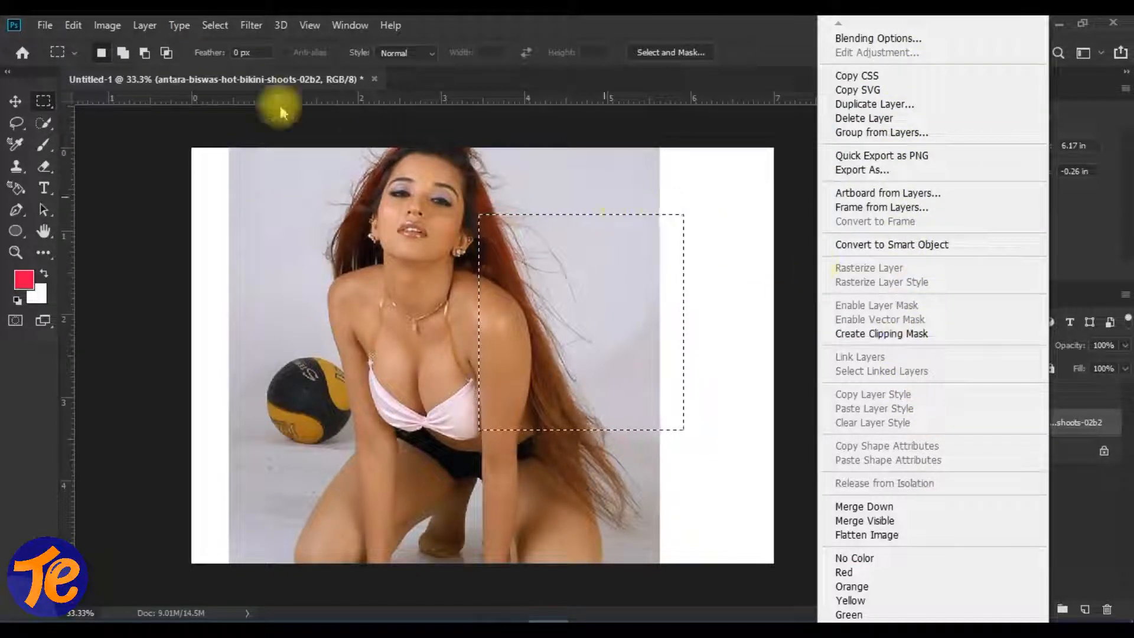
click(143, 31)
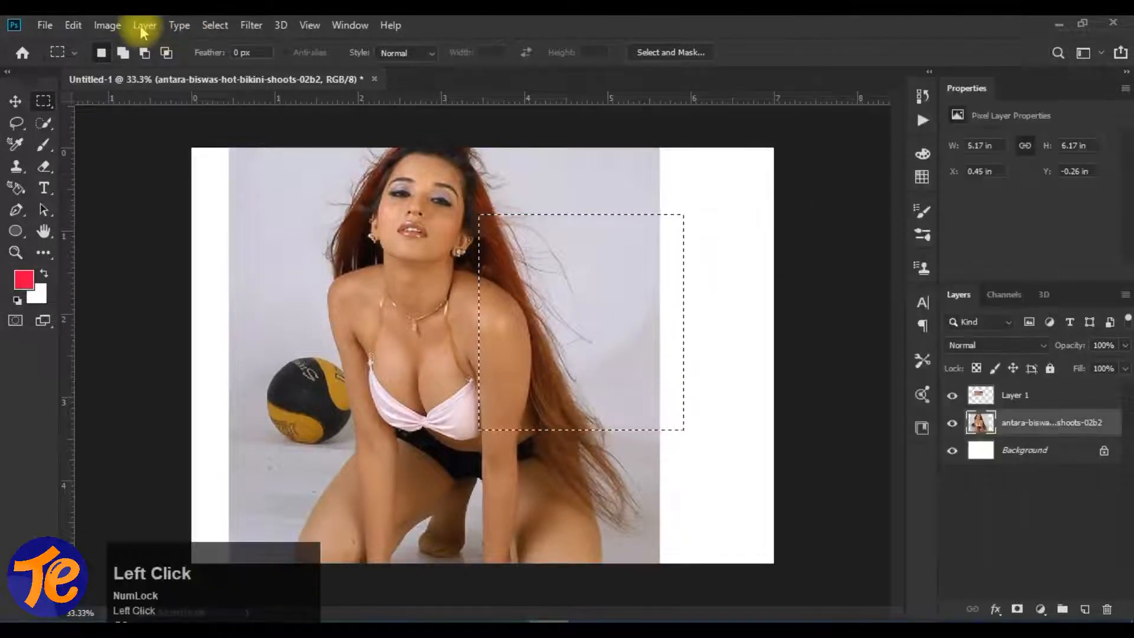
click(142, 31)
mouse_move(254, 39)
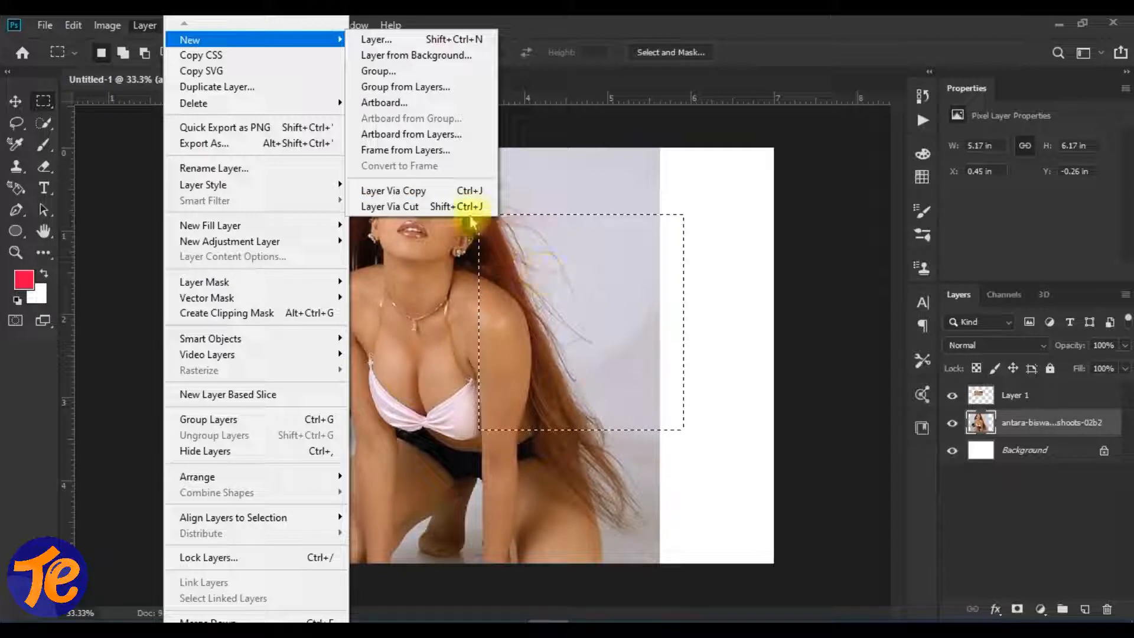
click(456, 207)
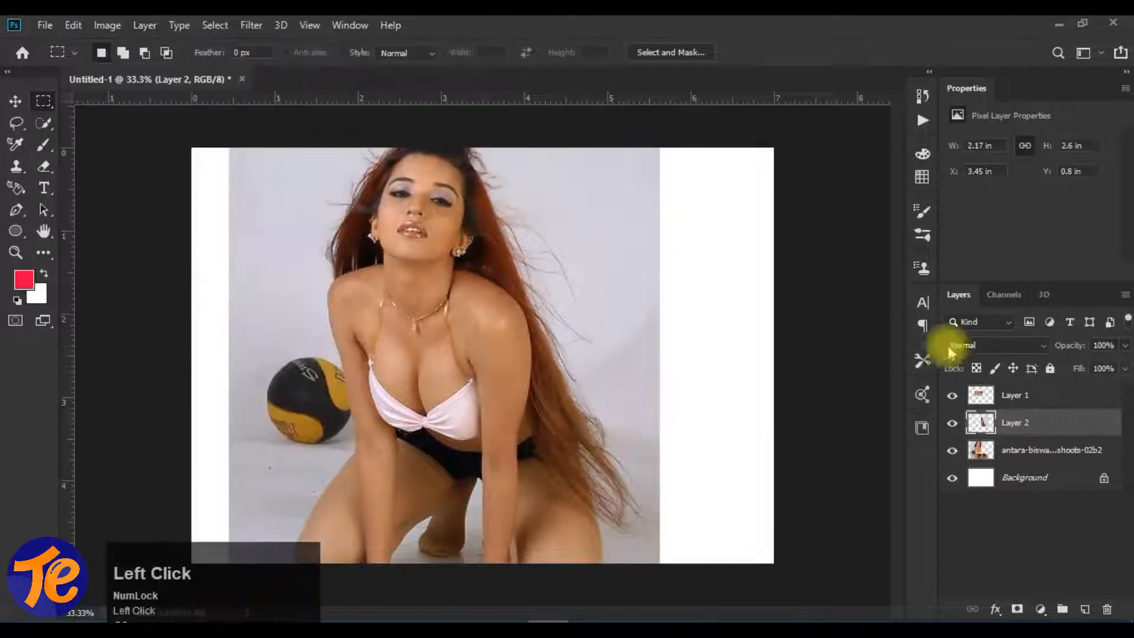
Step: Hide the photo layer and the copied neck-and-shoulders layer so only the cut piece shows over the background
click(952, 452)
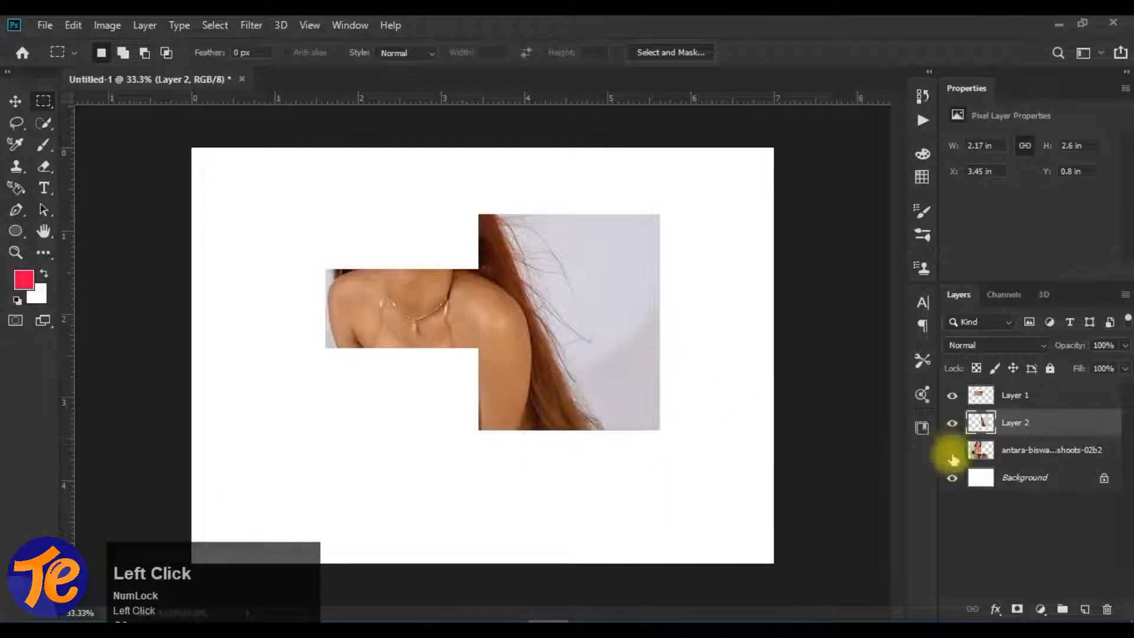
click(951, 395)
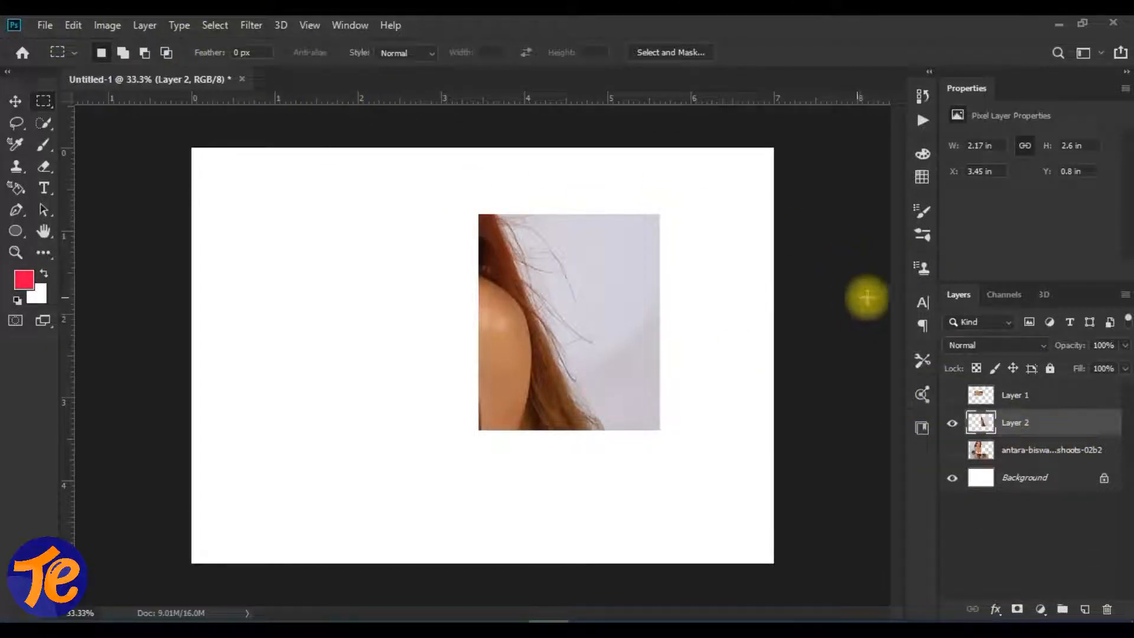
Step: Show the two hidden layers again and undo these visibility changes
click(953, 395)
click(951, 450)
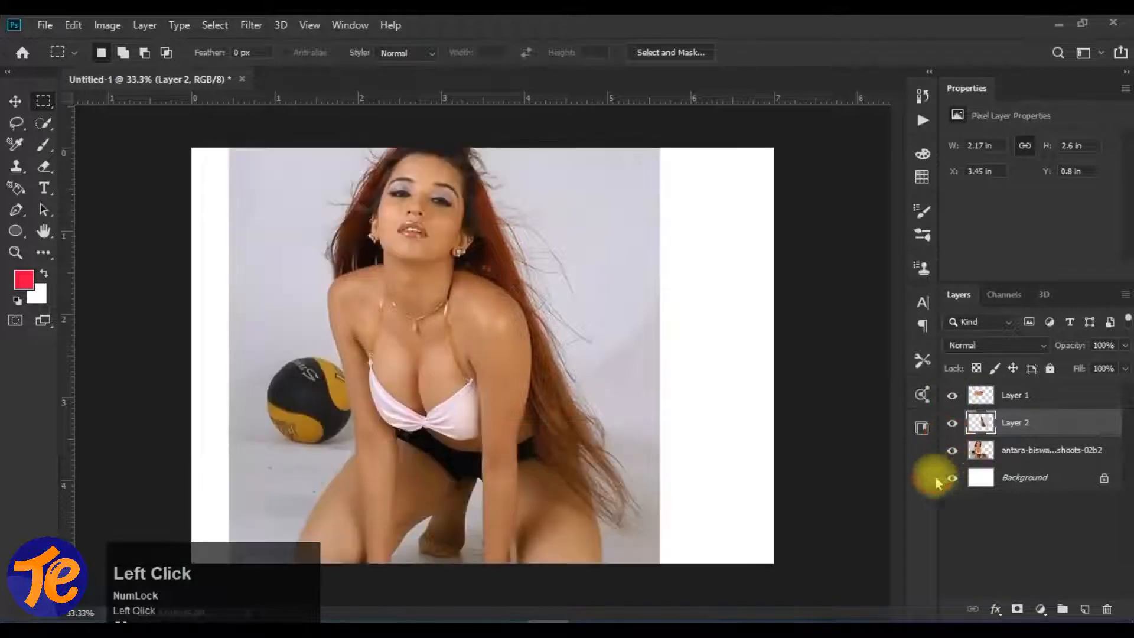
key(ctrl+z)
key(ctrl+z)
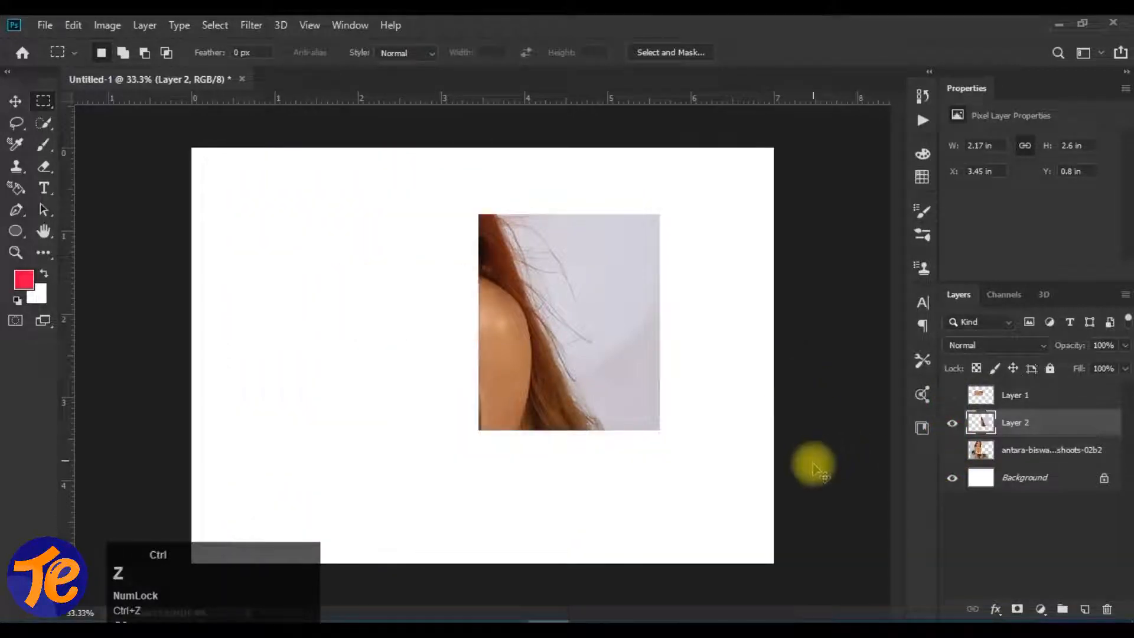
Step: Undo the layer cut, the photo's rasterizing and the neck-and-shoulders copy, back to the single smart object photo layer
key(ctrl+shift+z)
key(ctrl+shift+z)
key(ctrl+z)
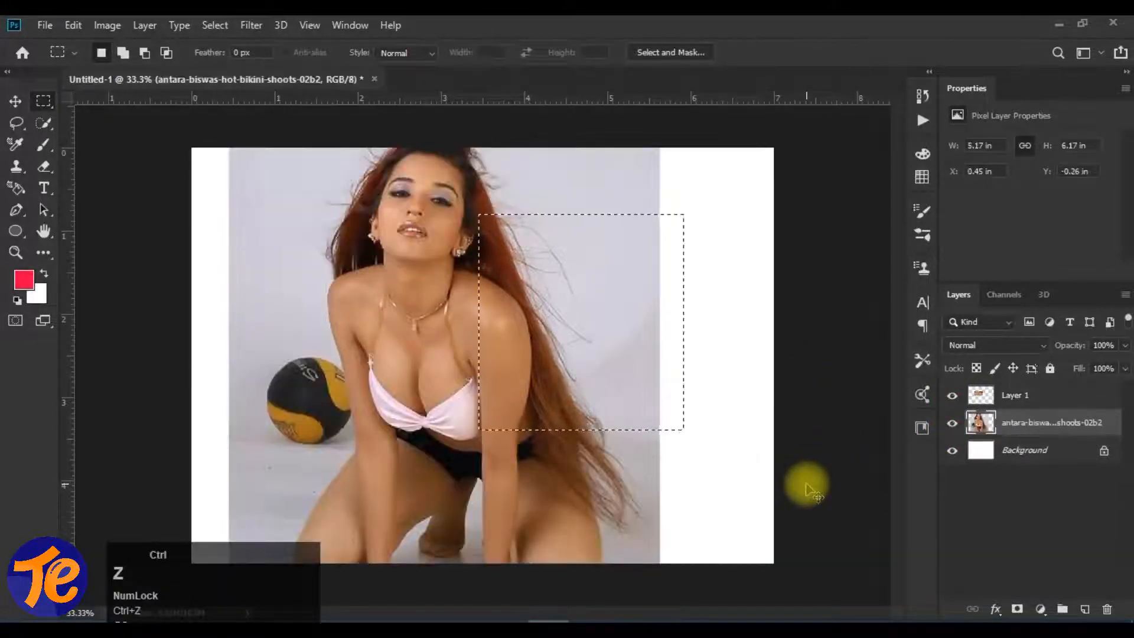
key(ctrl+z)
key(ctrl+z)
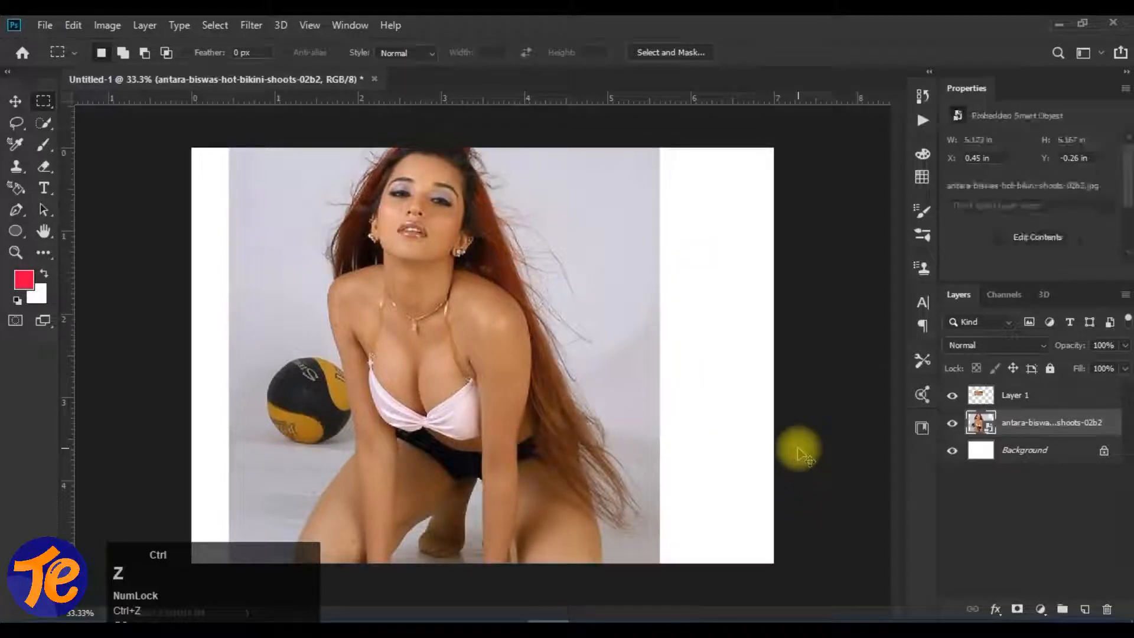
key(ctrl+z)
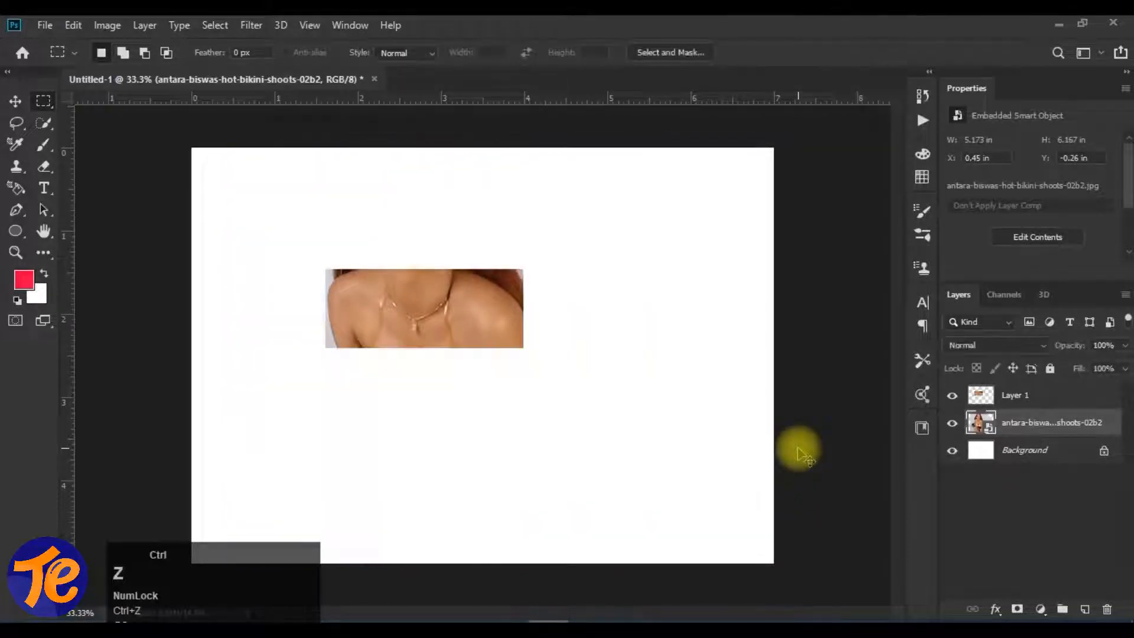
key(ctrl+z)
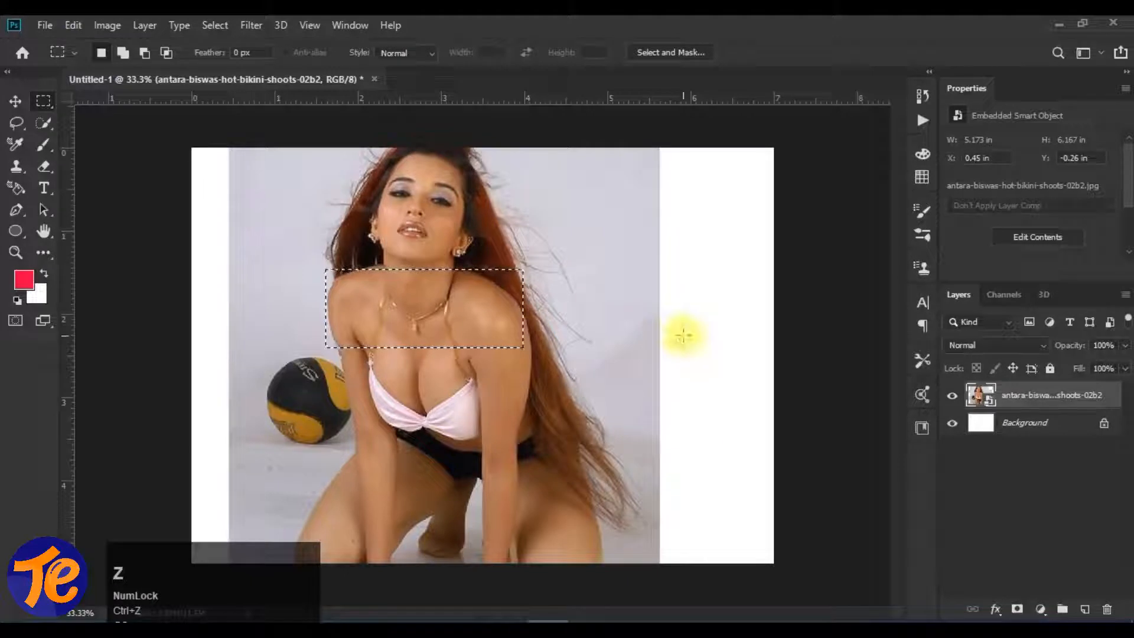
Step: Add a new layer above the photo and fill a rectangle of about 1.11 × 0.89 in over the photo's right edge with the red foreground colour
click(145, 25)
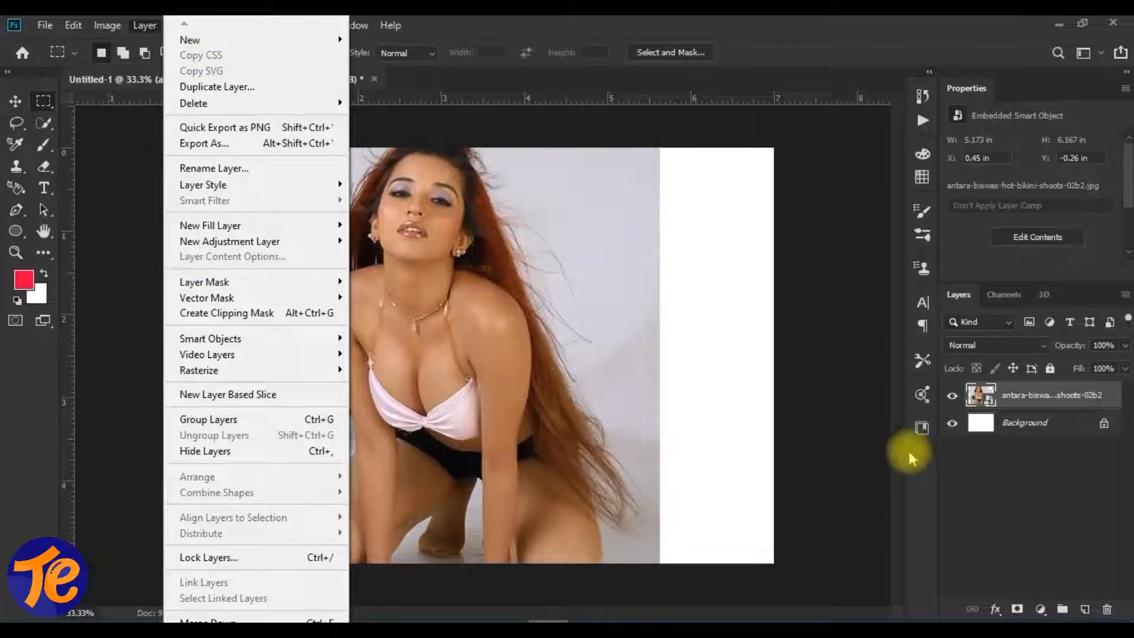
click(1084, 609)
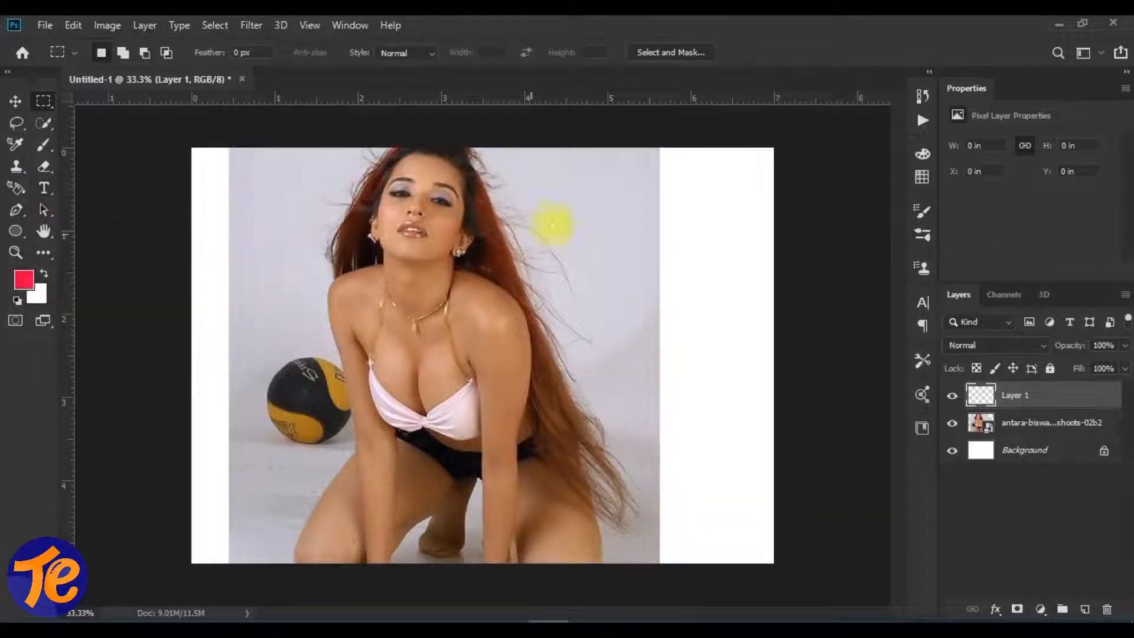
drag(612, 207, 704, 280)
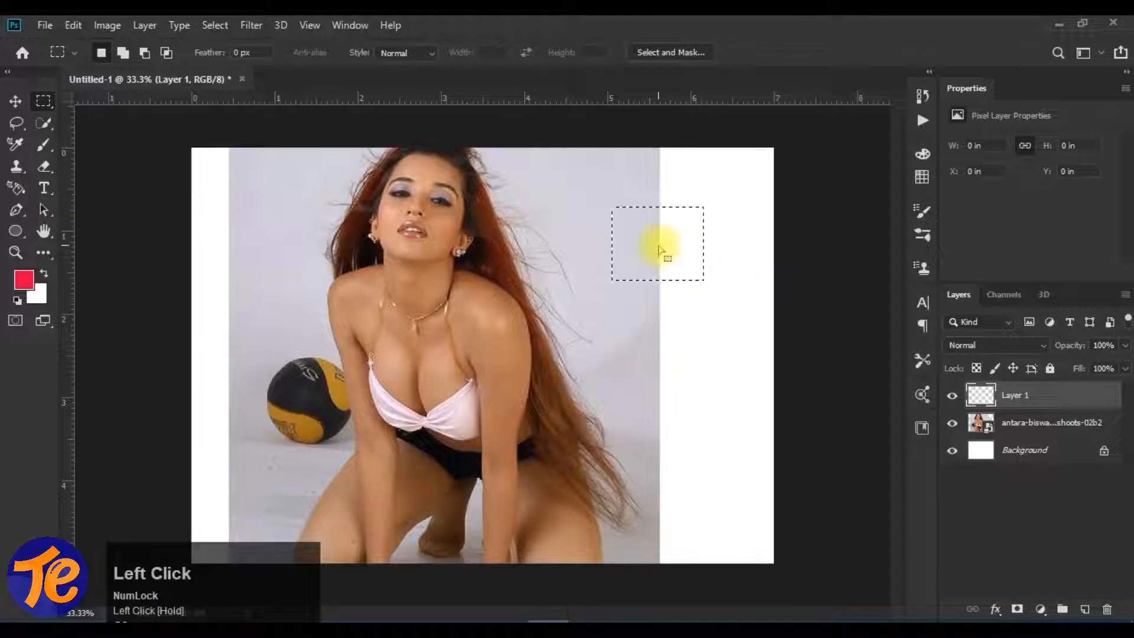
key(alt+BackSpace)
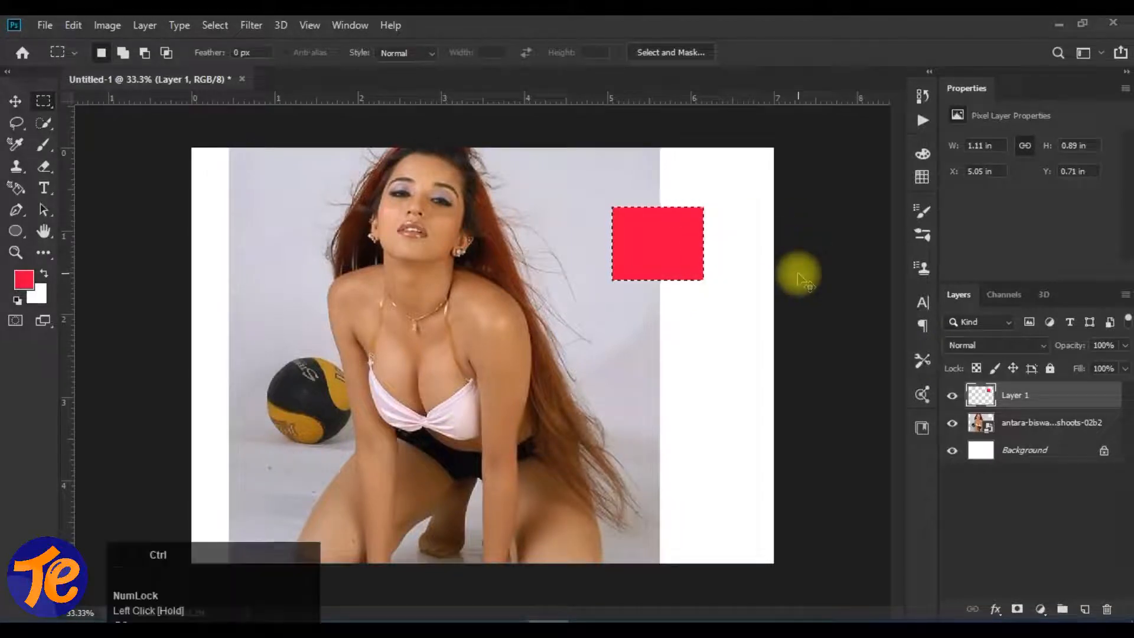
key(ctrl+d)
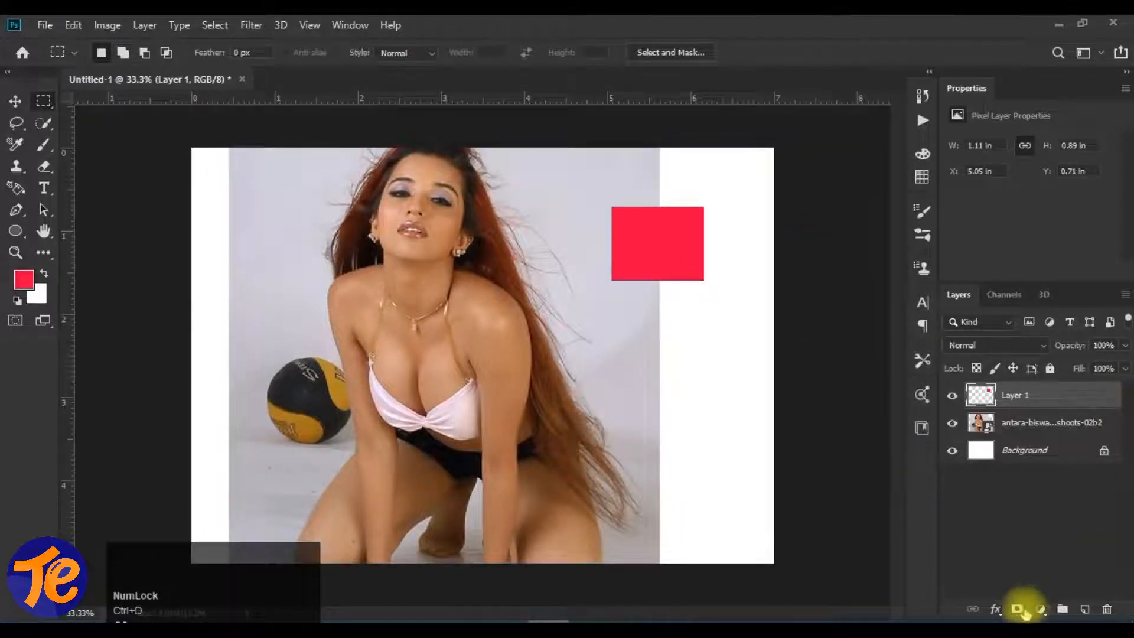
Step: Apply a black drop shadow to the red rectangle's layer with 100% opacity, 90° angle, 8 px distance, 21% spread and 6 px size
click(996, 609)
click(940, 485)
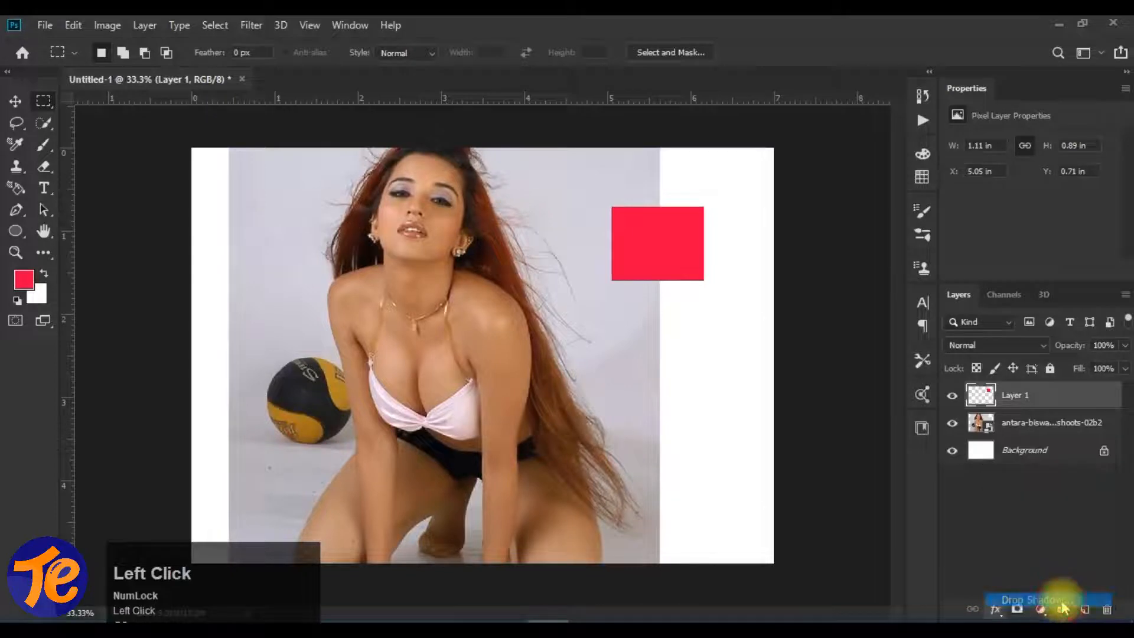
drag(904, 20, 249, 141)
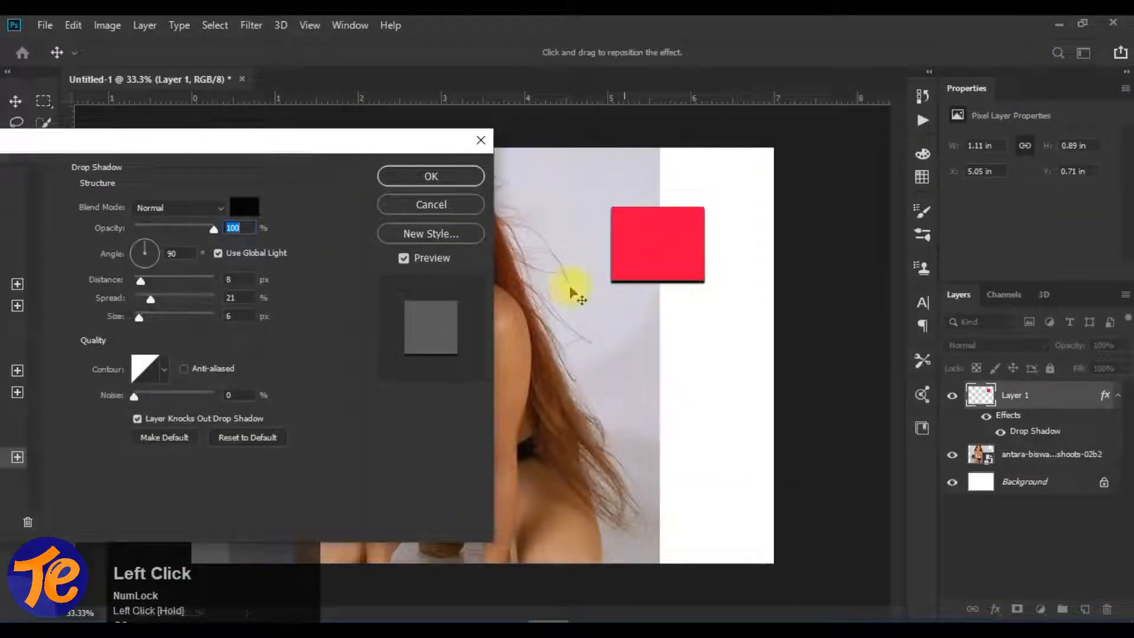
click(467, 175)
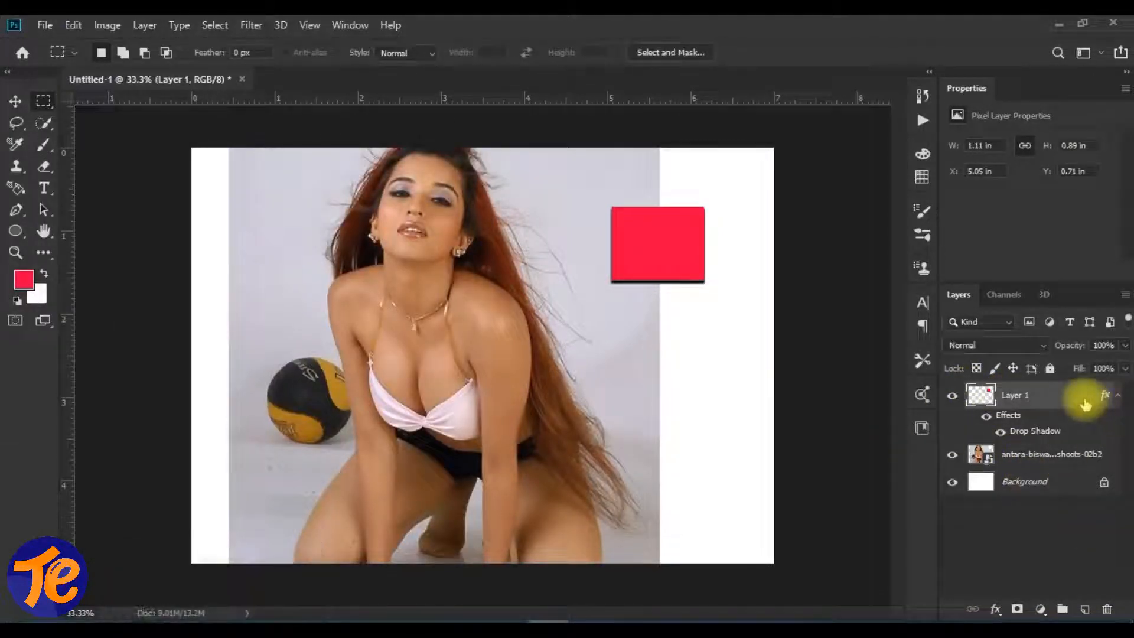
click(145, 26)
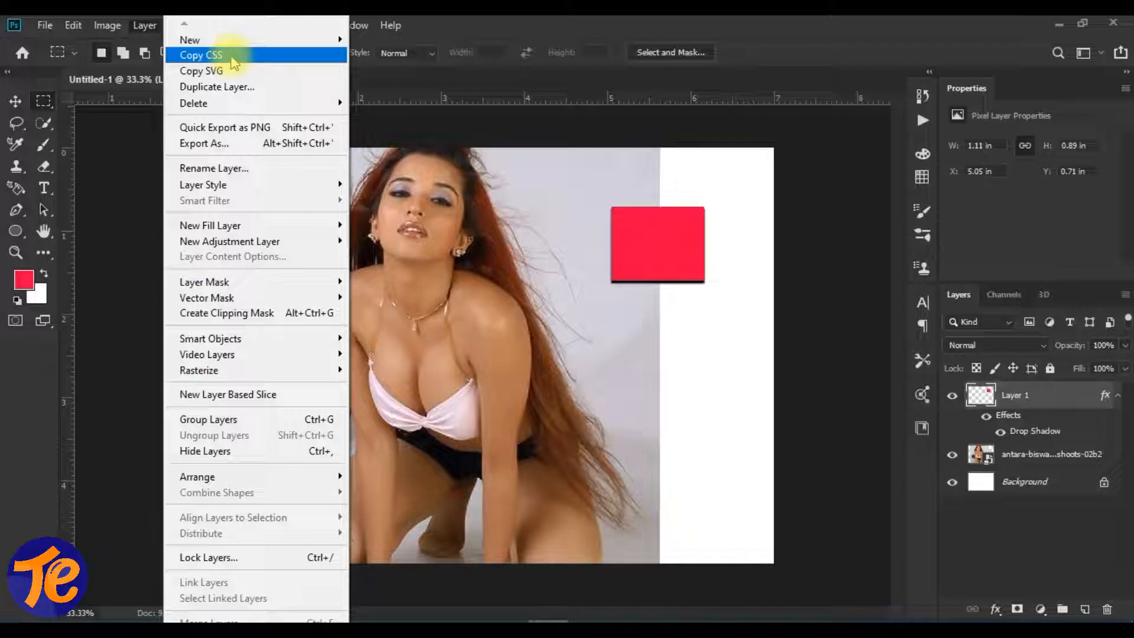
click(1076, 400)
right_click(1076, 400)
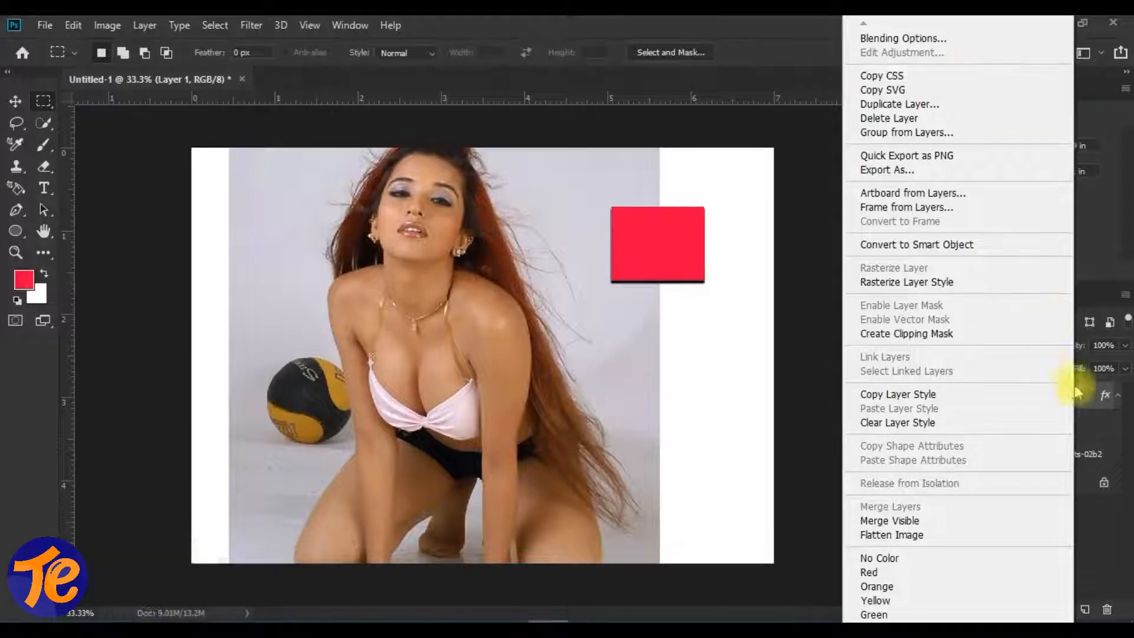
click(1090, 411)
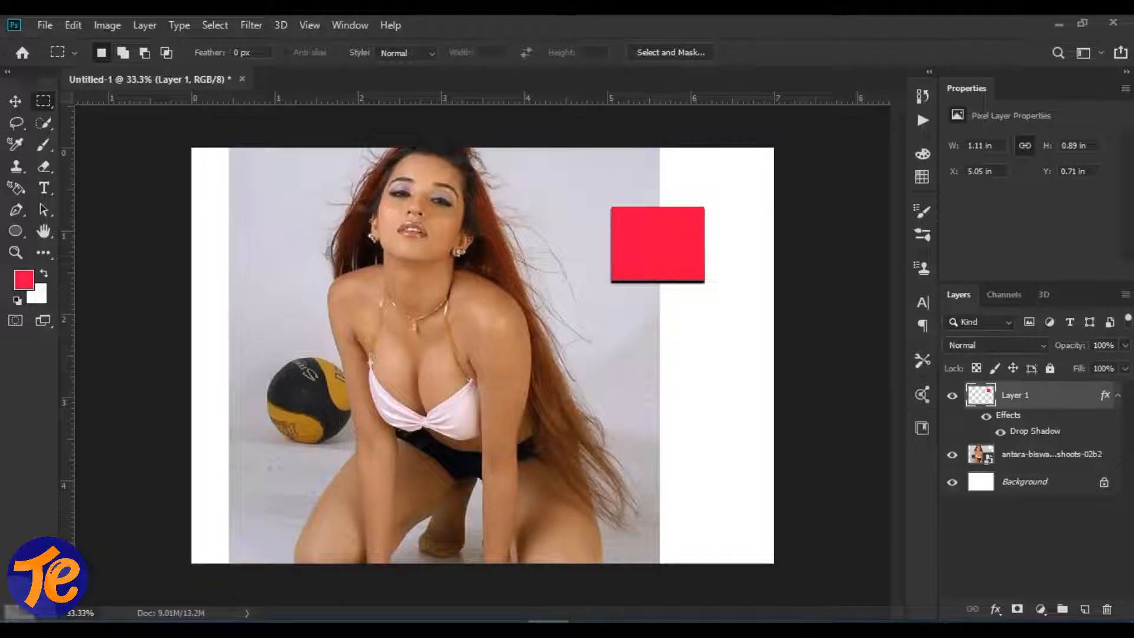
click(17, 615)
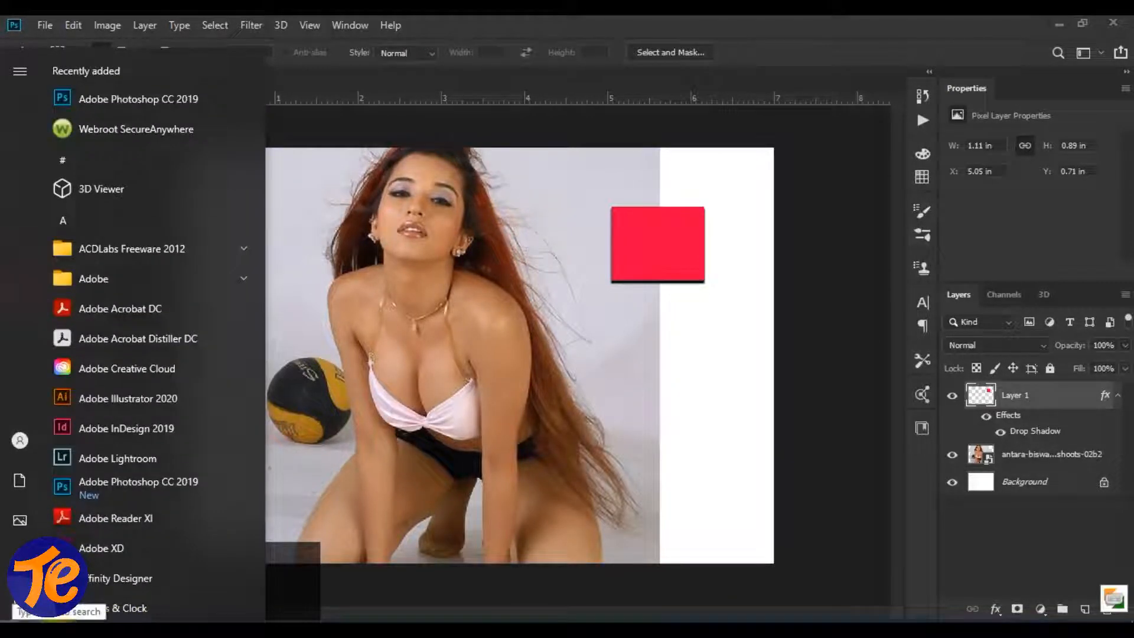
click(16, 614)
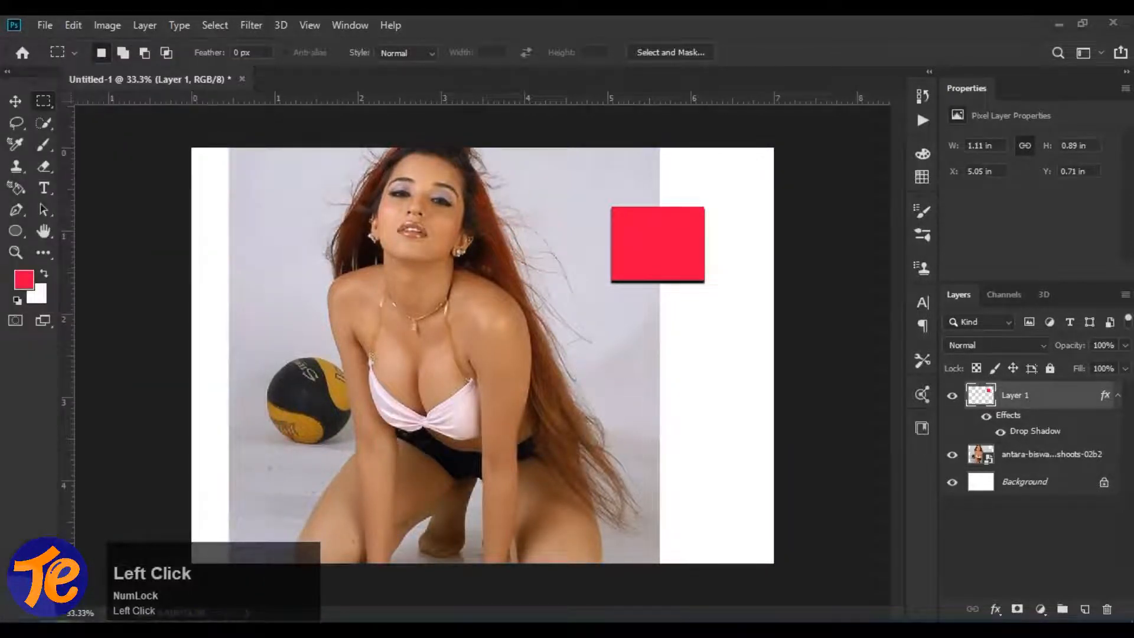
Step: Search Windows for Notepad and open a blank document in it
click(144, 597)
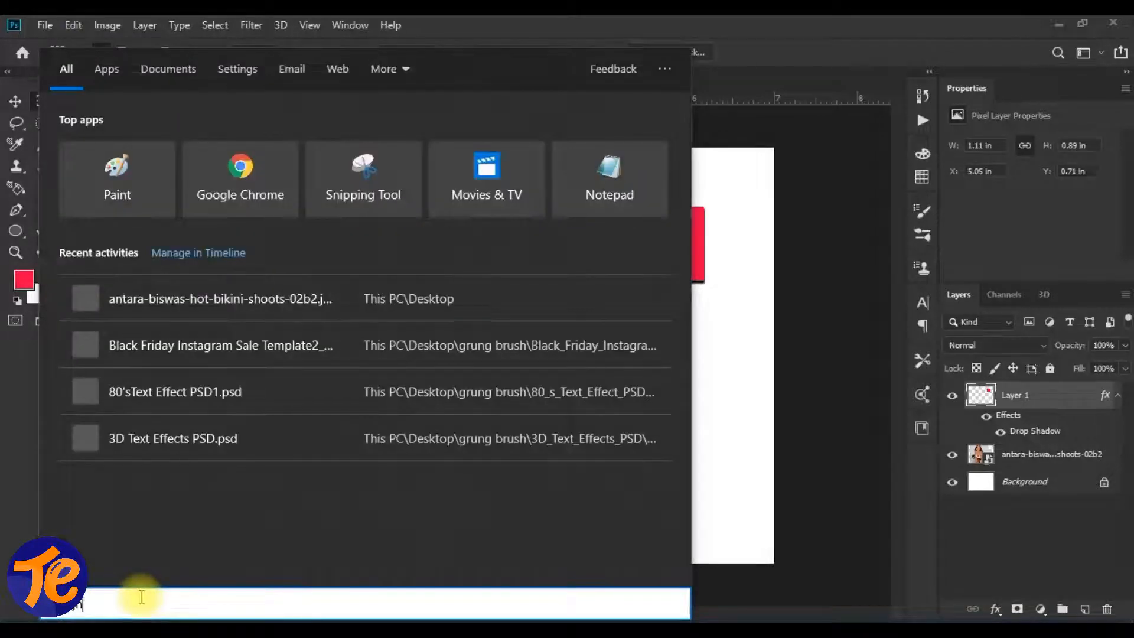
text(jn)
key(BackSpace)
key(BackSpace)
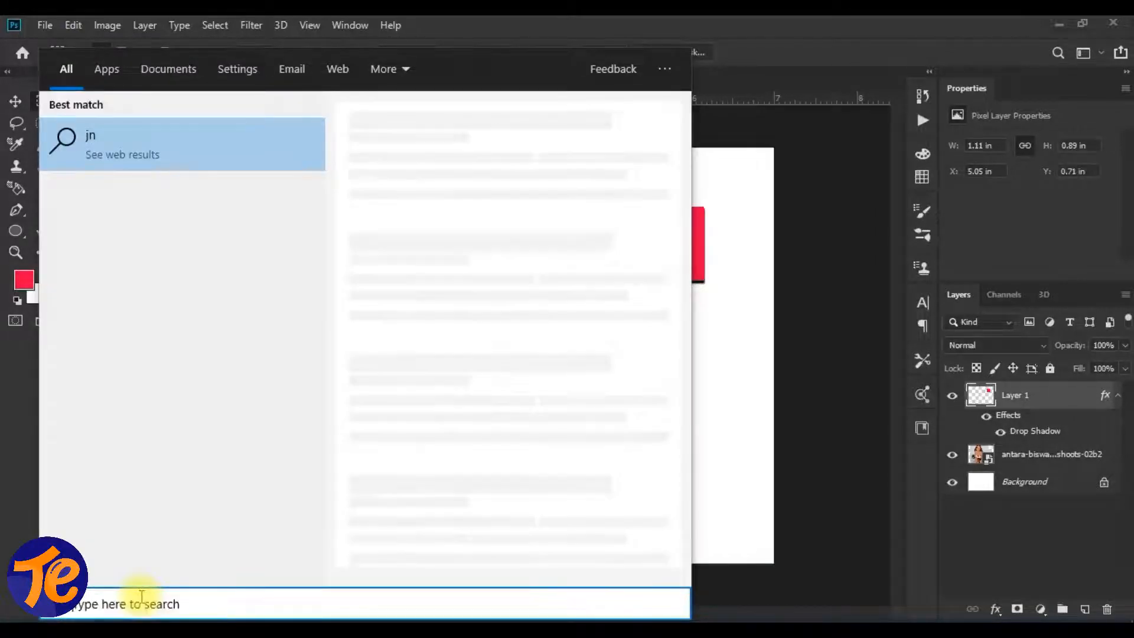
text(nto)
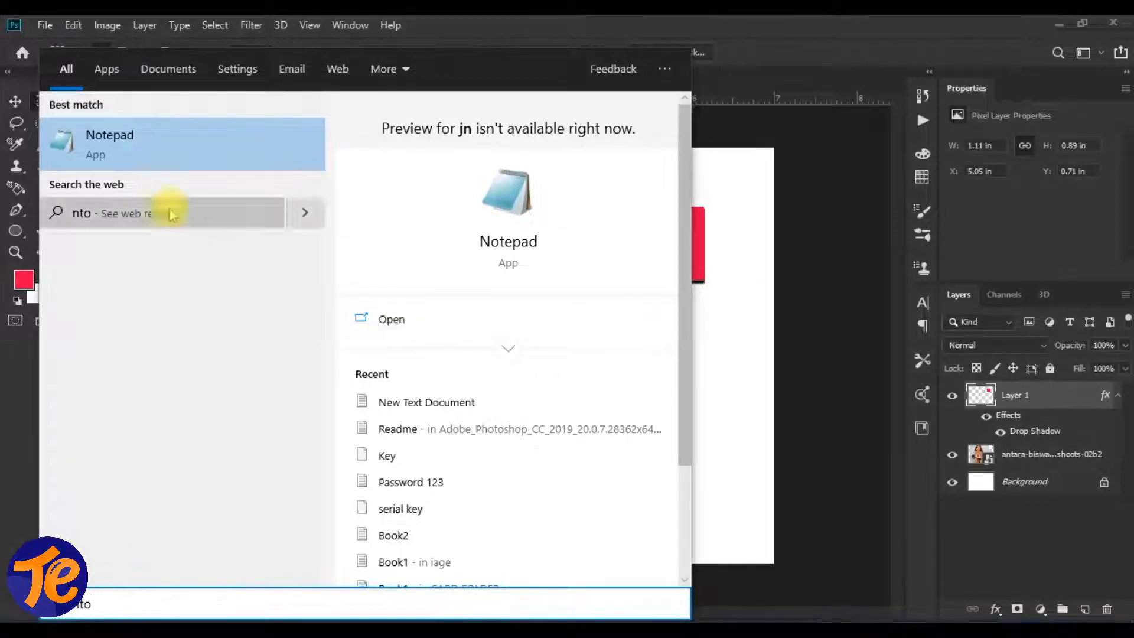
click(157, 147)
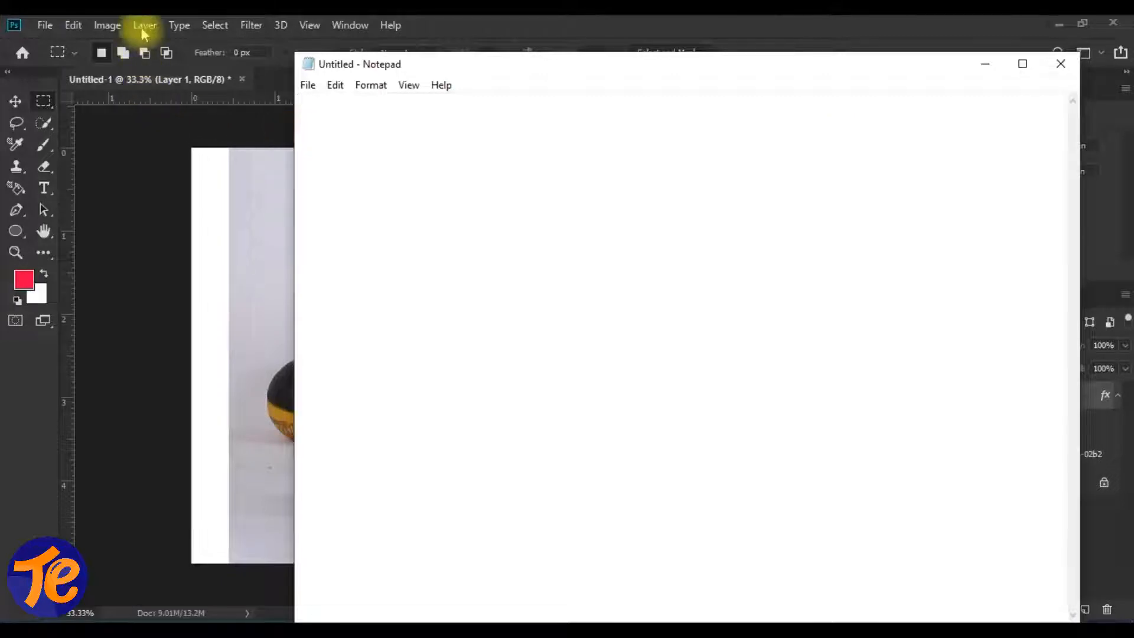
Step: Copy the red rectangle layer's CSS in Photoshop and paste it into the blank Notepad document
click(107, 26)
mouse_move(146, 25)
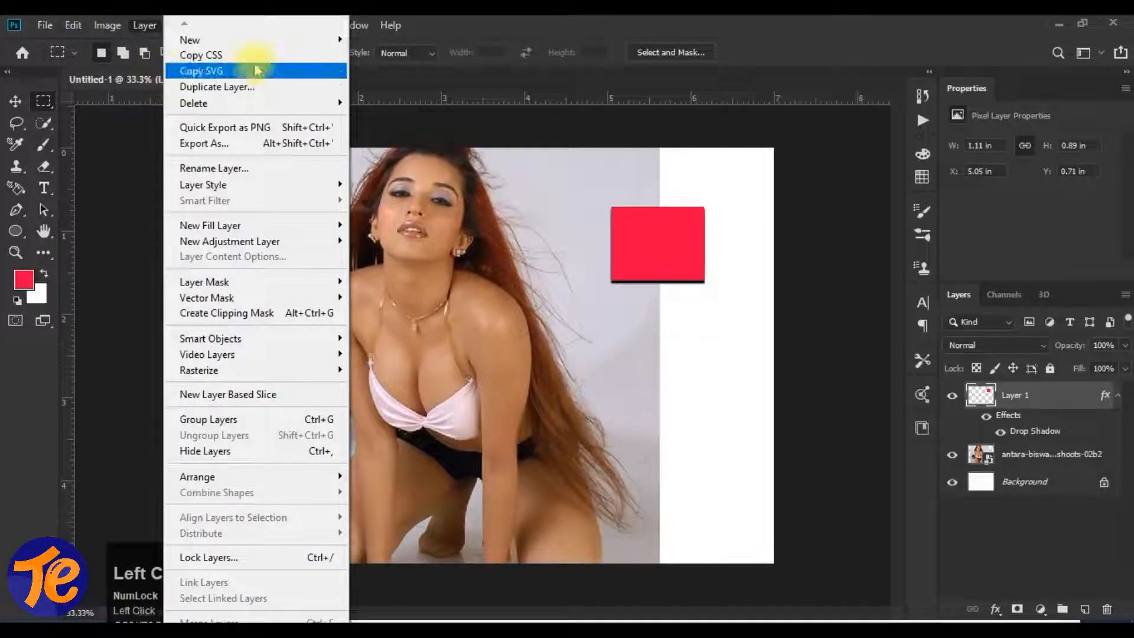
click(234, 57)
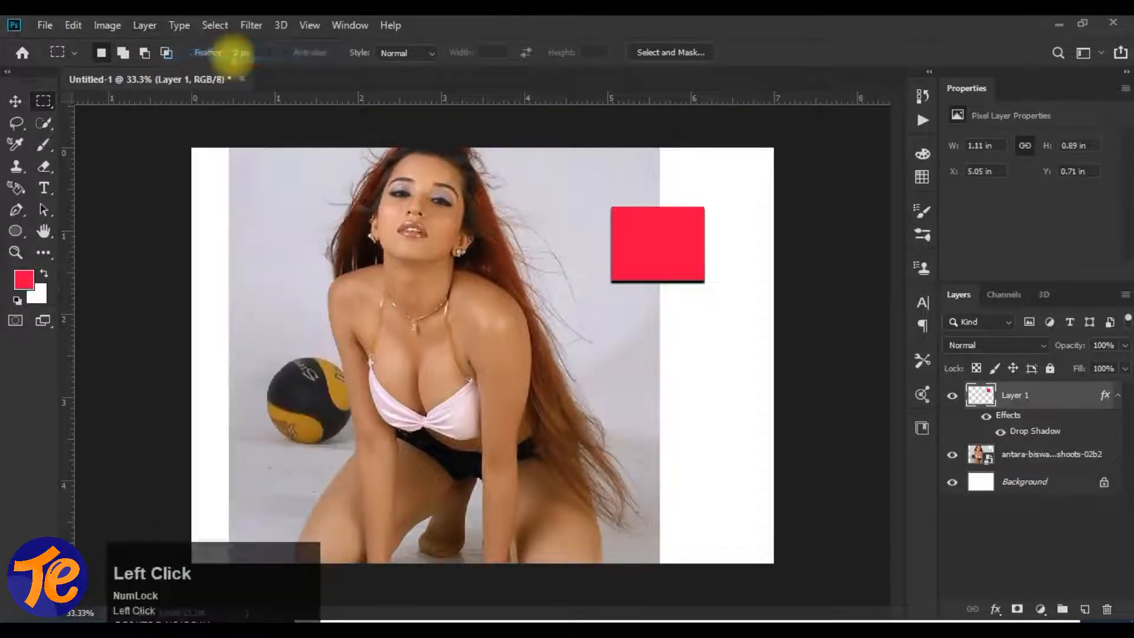
key(alt+Tab)
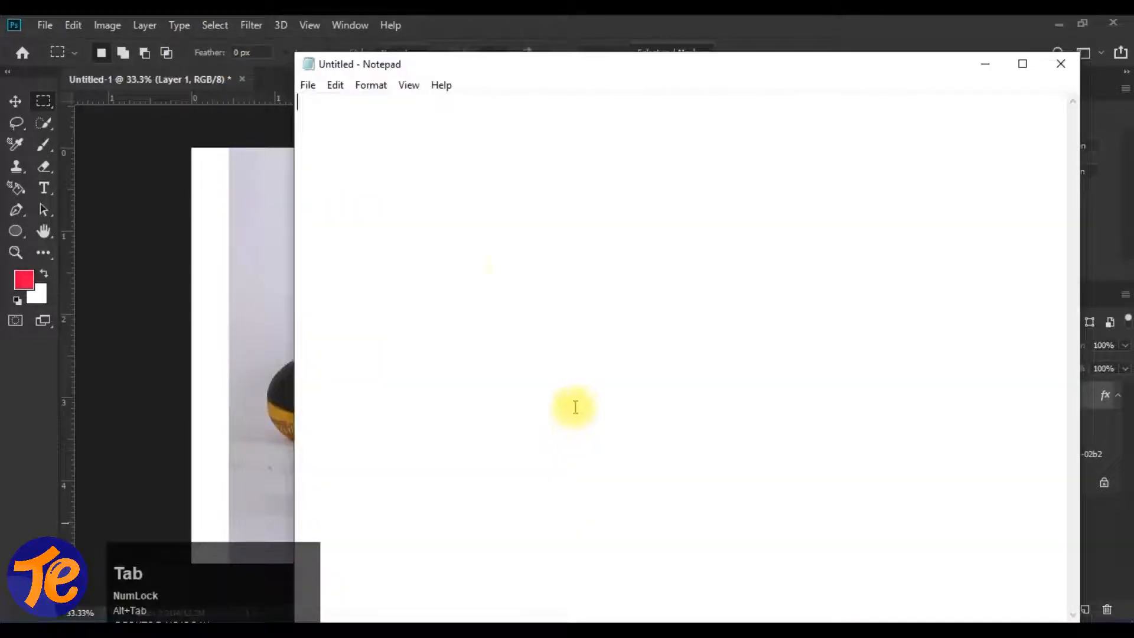
right_click(410, 175)
click(473, 238)
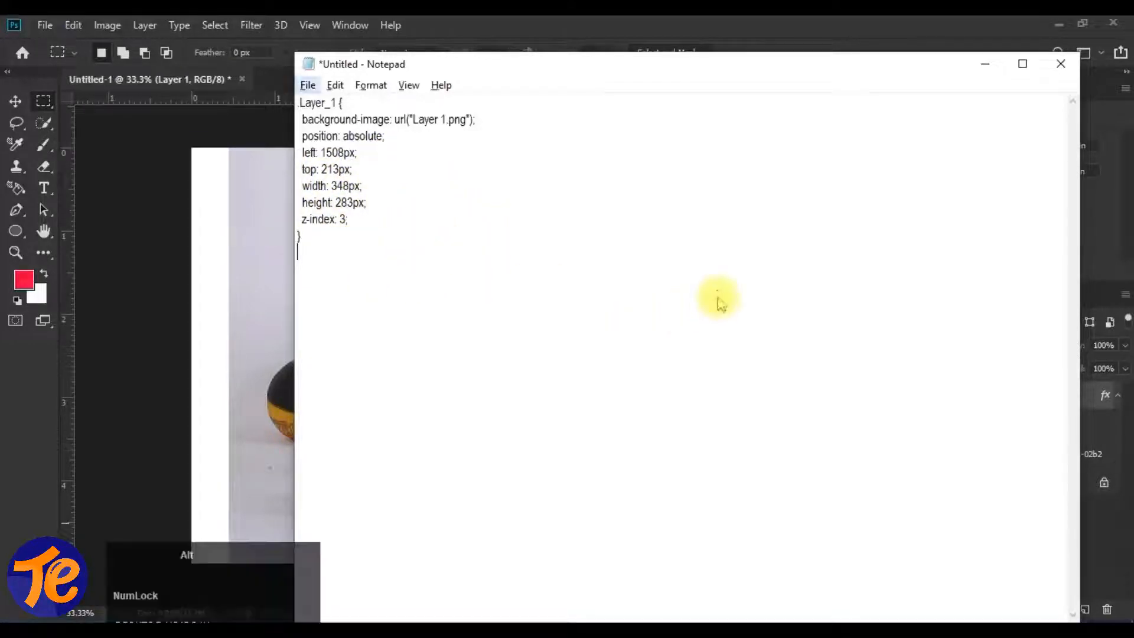
Step: Compare the pasted CSS properties in Notepad with the red rectangle in Photoshop and minimize the Notepad window
key(alt+Tab)
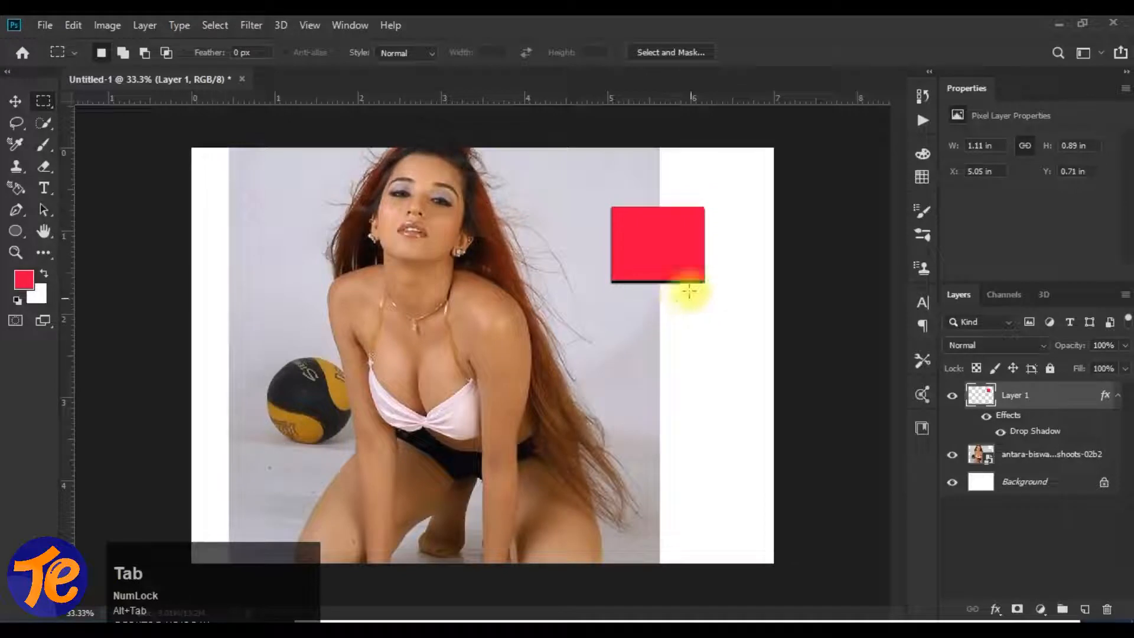
key(alt+Tab)
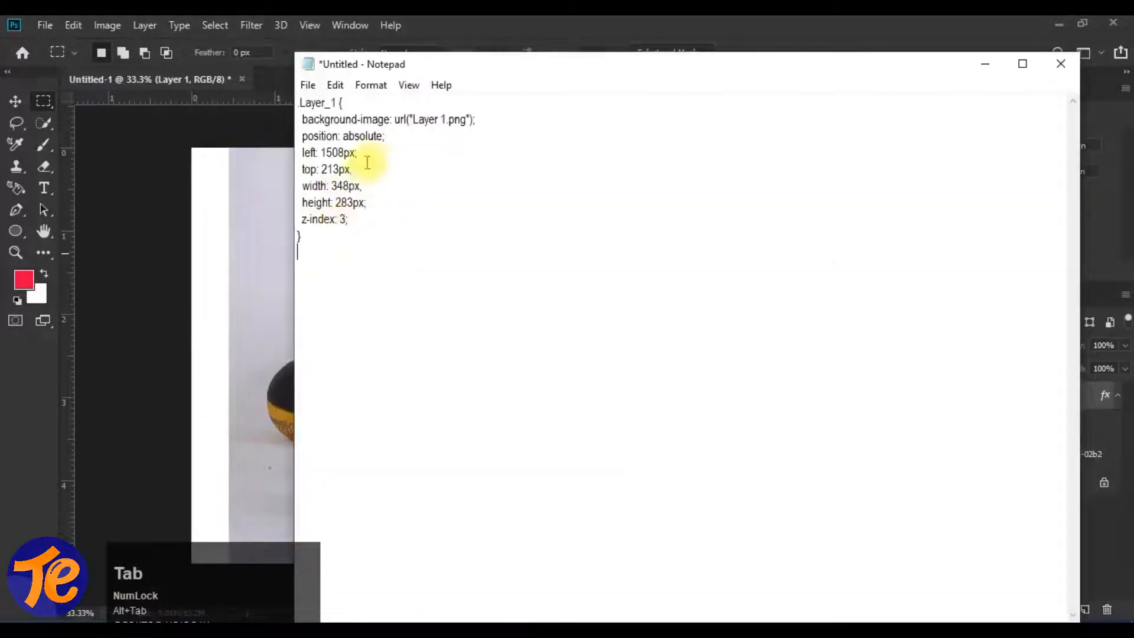
click(301, 103)
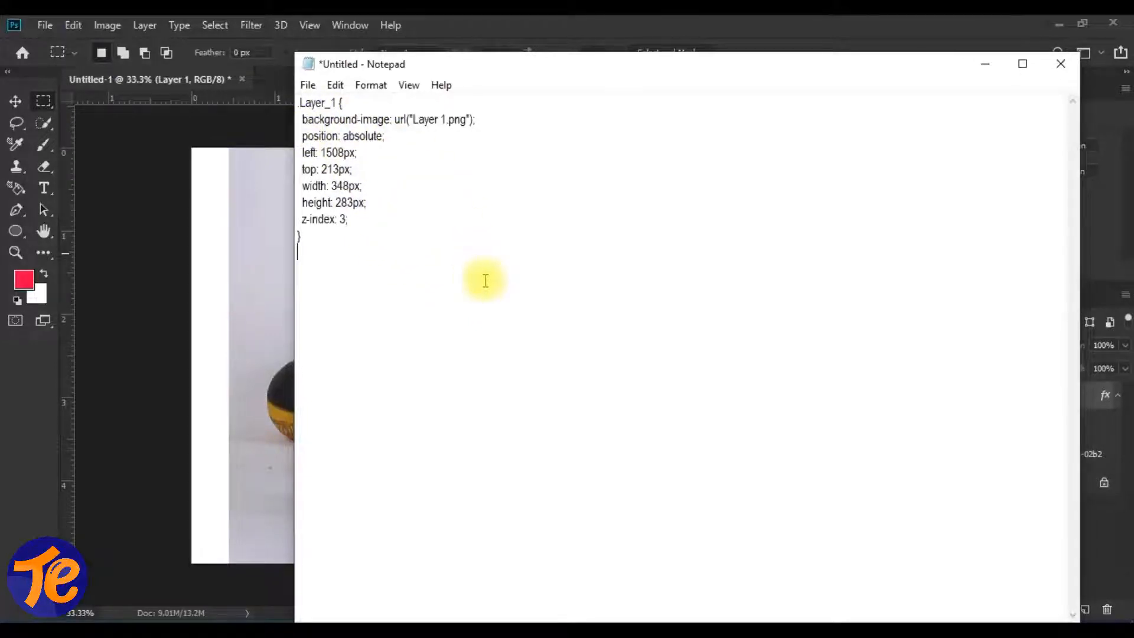
key(alt+Tab)
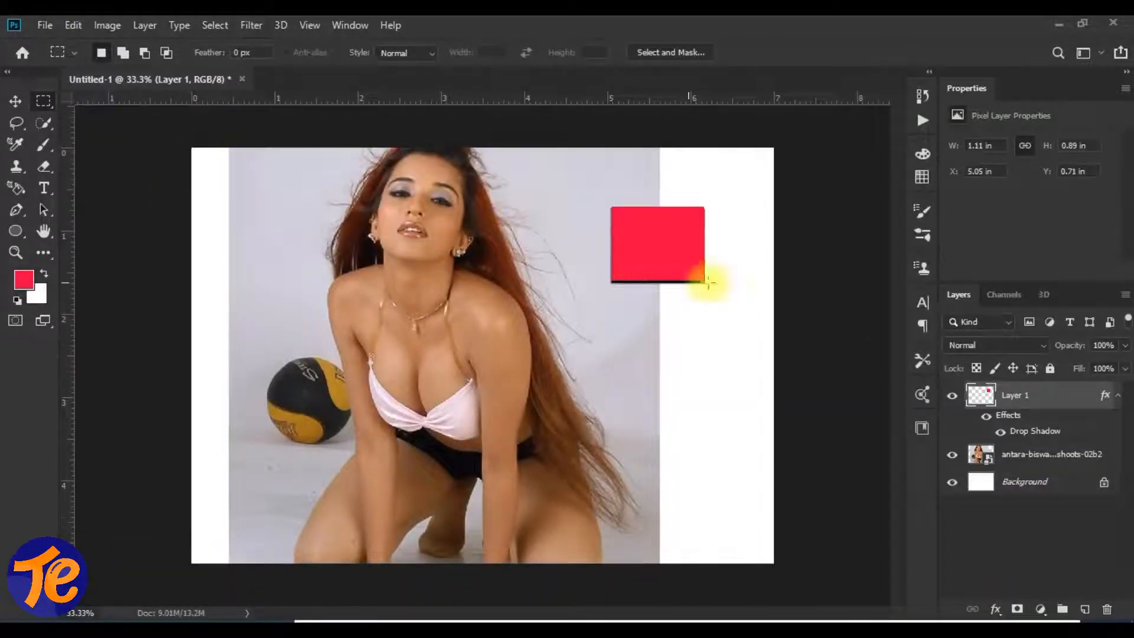
click(145, 27)
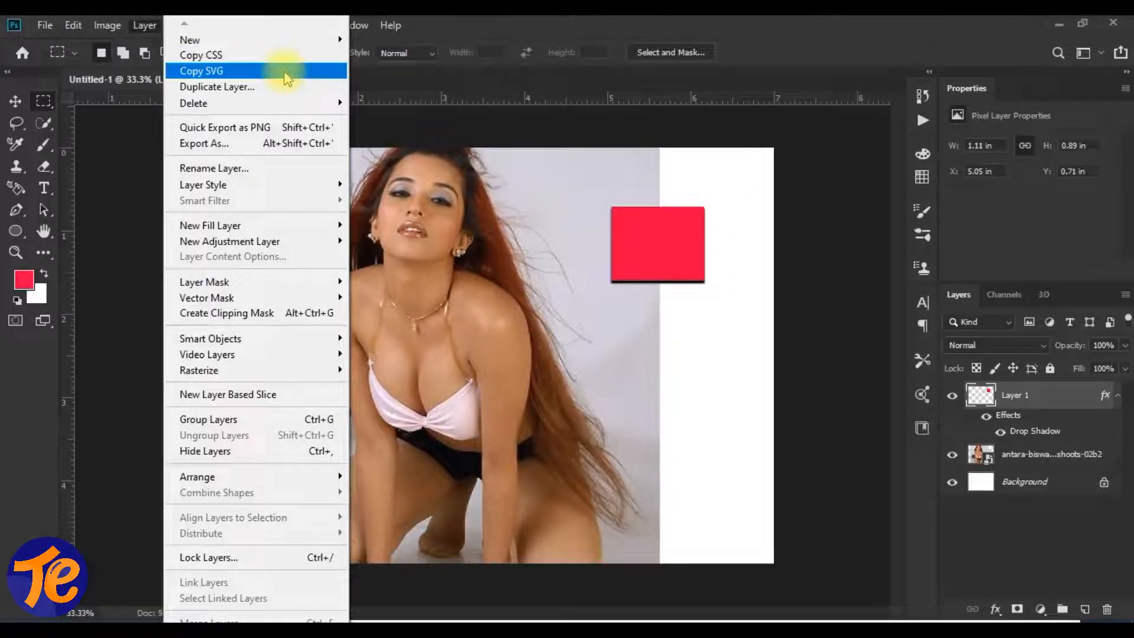
click(1057, 24)
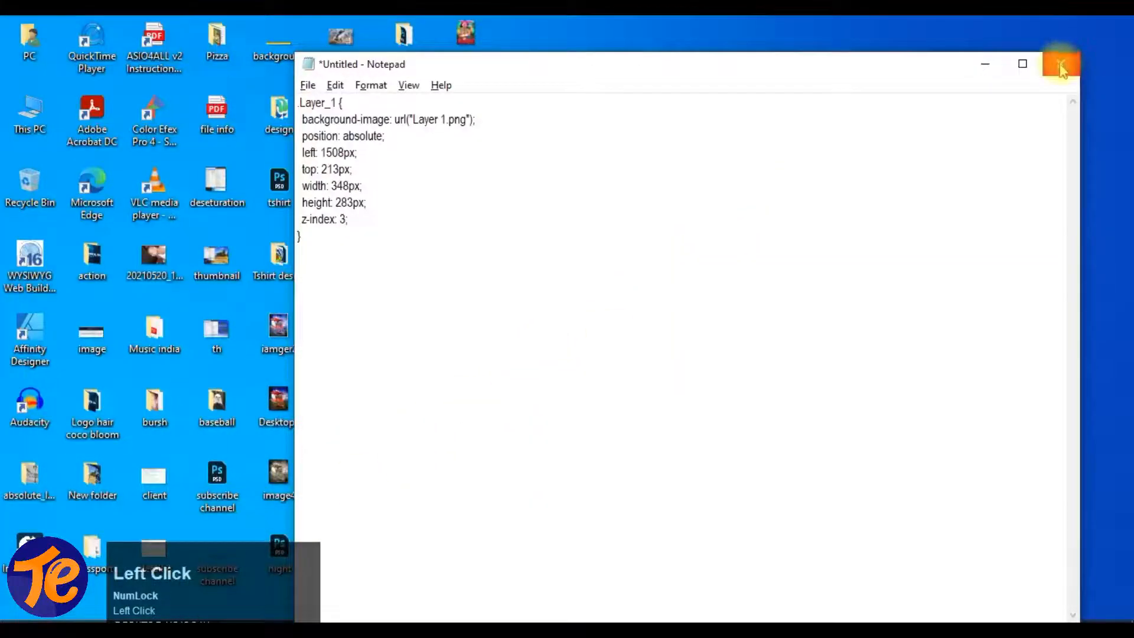
click(984, 66)
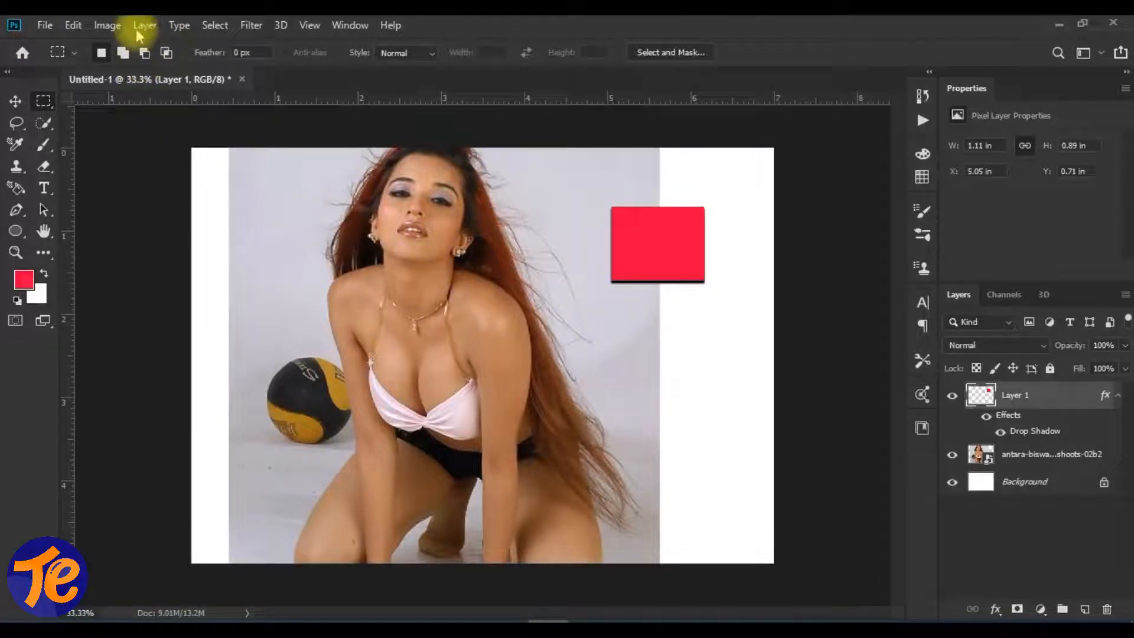
Step: Hide and delete the photo's smart object layer, keeping the red rectangle and the background
click(142, 26)
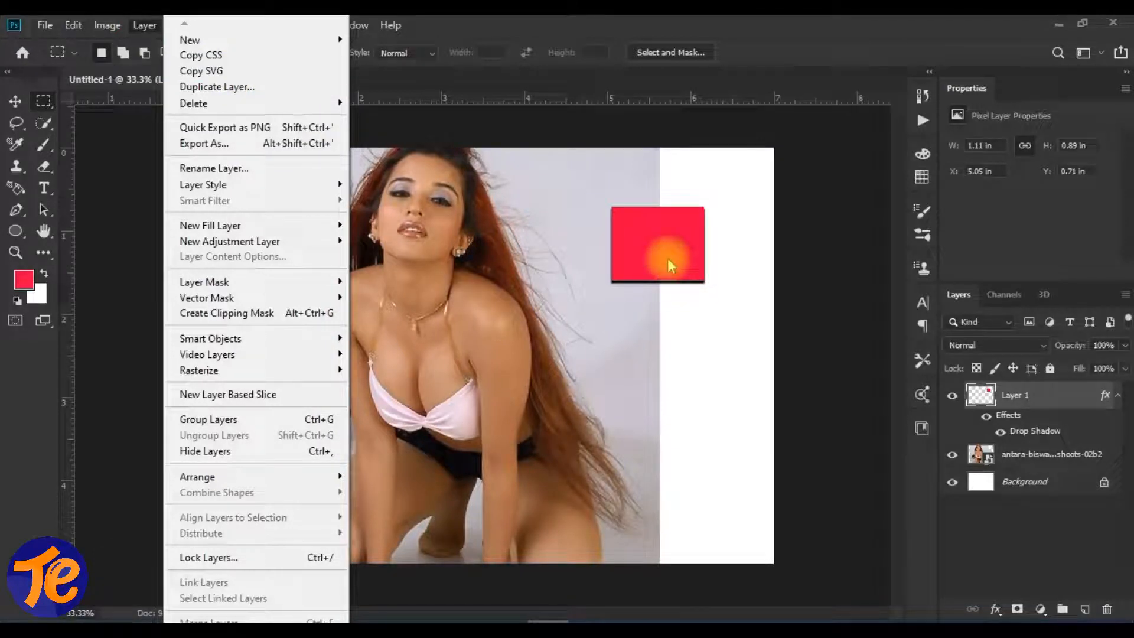
click(949, 458)
click(952, 455)
click(1043, 456)
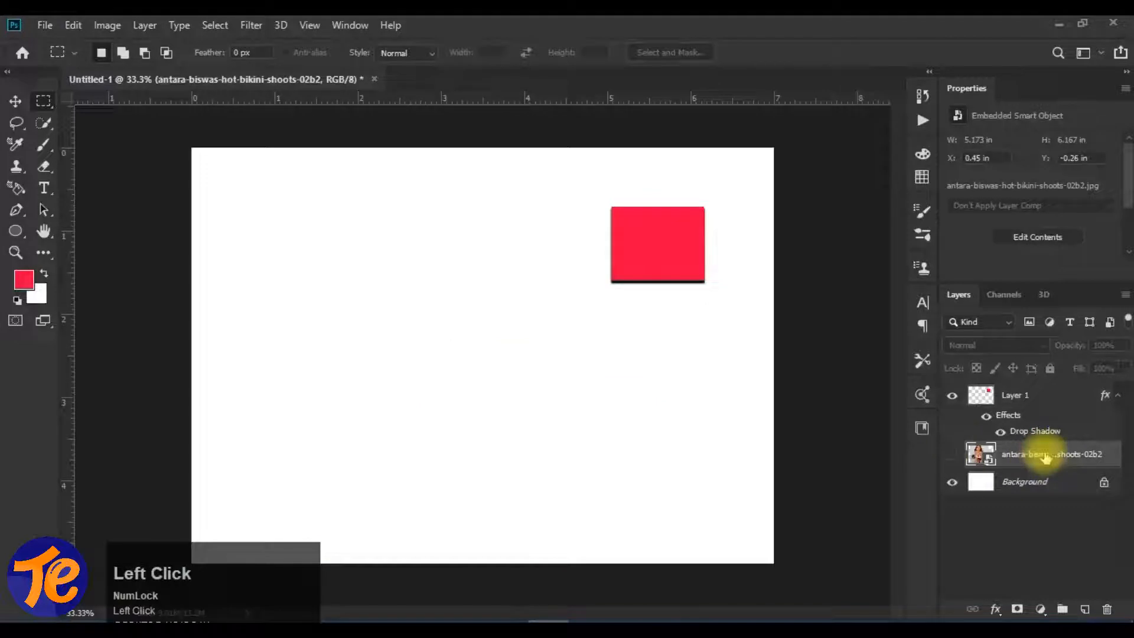
key(Delete)
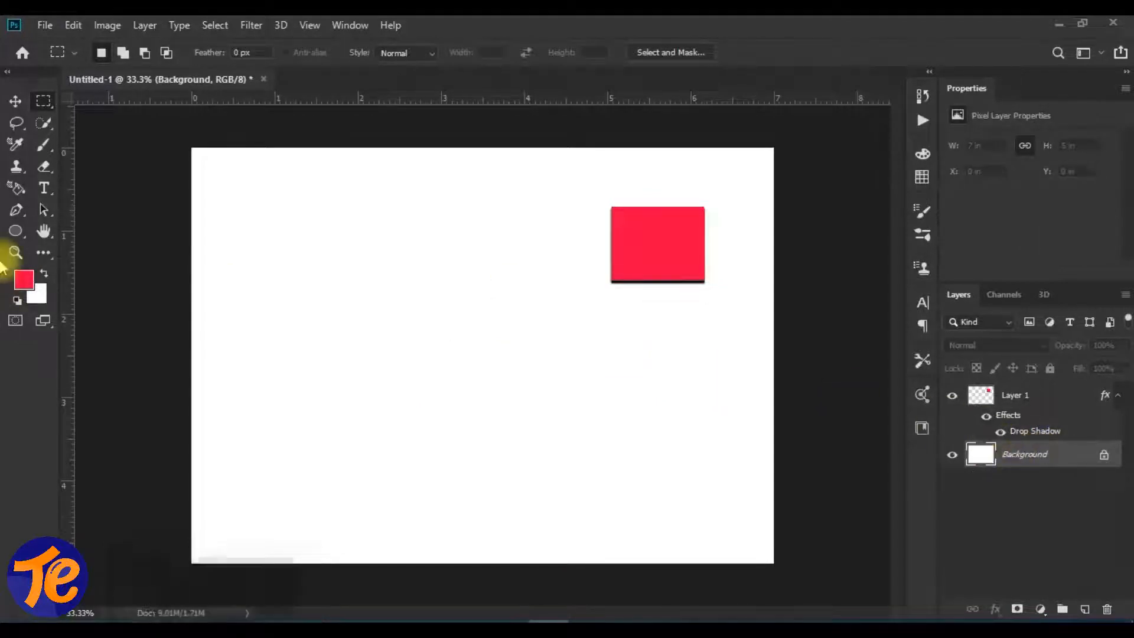
Step: Move the red rectangle to just above and left of the canvas centre
click(17, 102)
drag(664, 243, 480, 333)
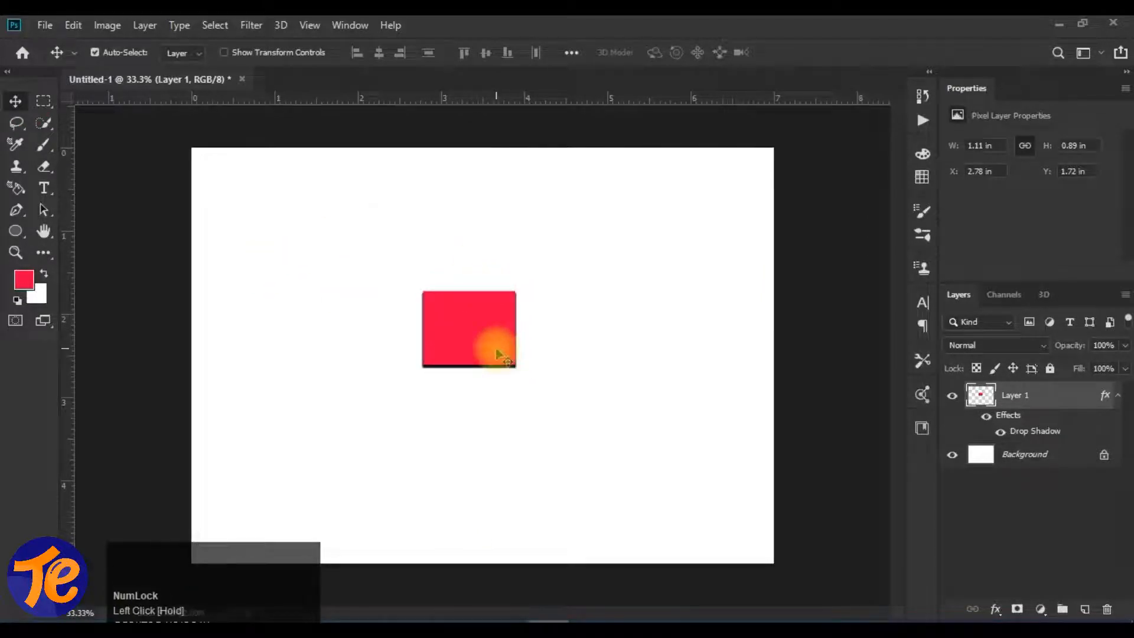
Step: Draw a heart with the Custom Shape tool, about 879 × 774 px, overlapping the red rectangle
click(13, 232)
right_click(13, 232)
click(115, 302)
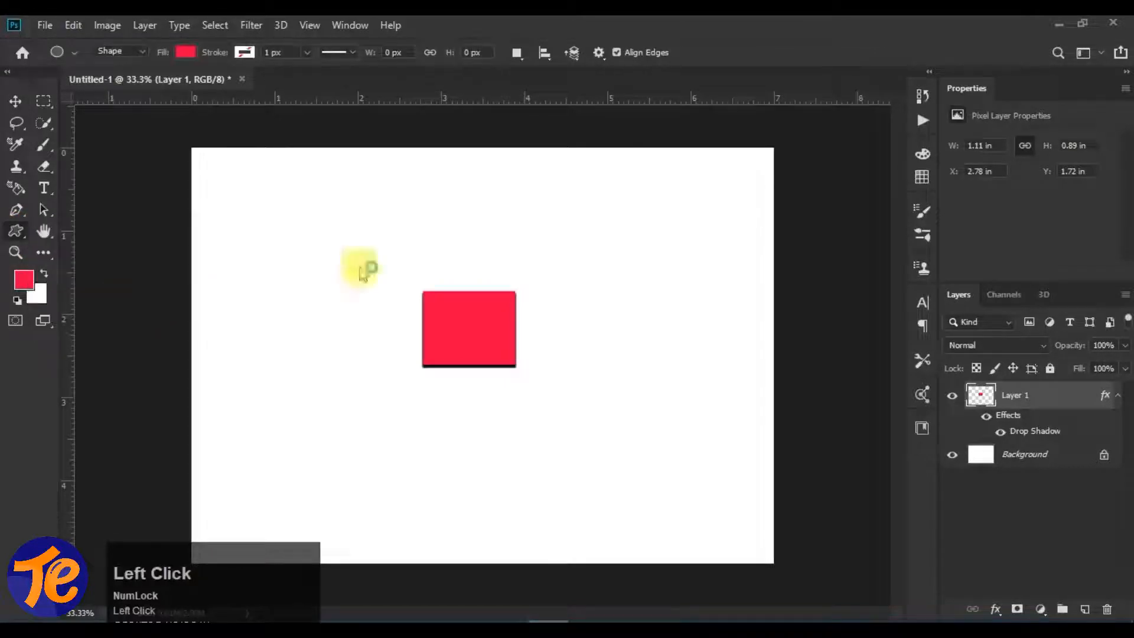
click(675, 52)
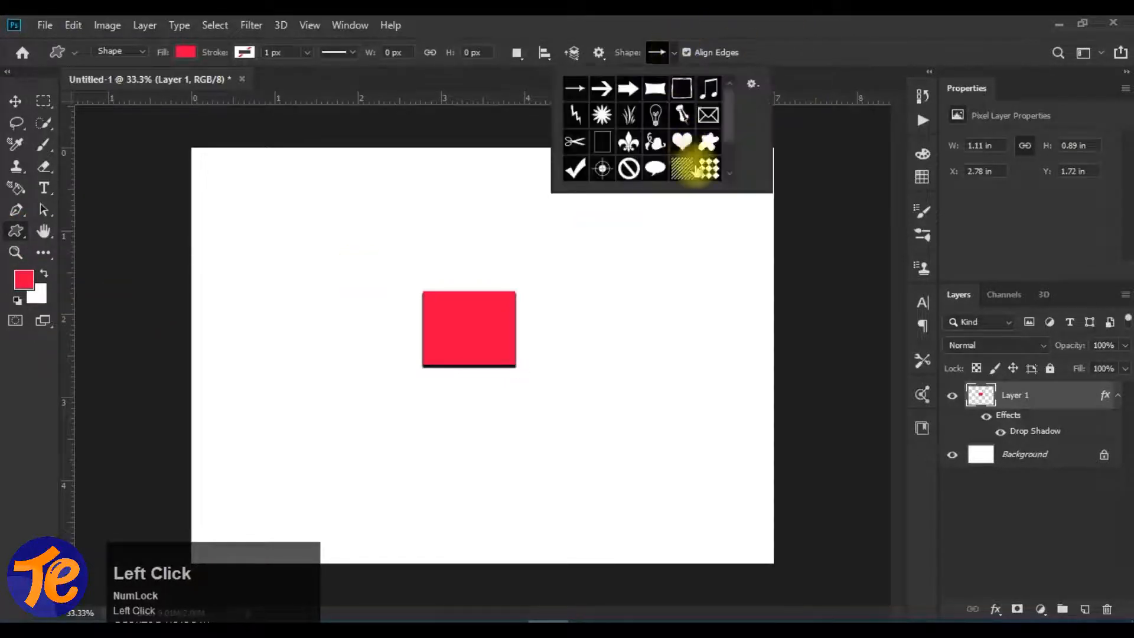
scroll(711, 140, down, 2)
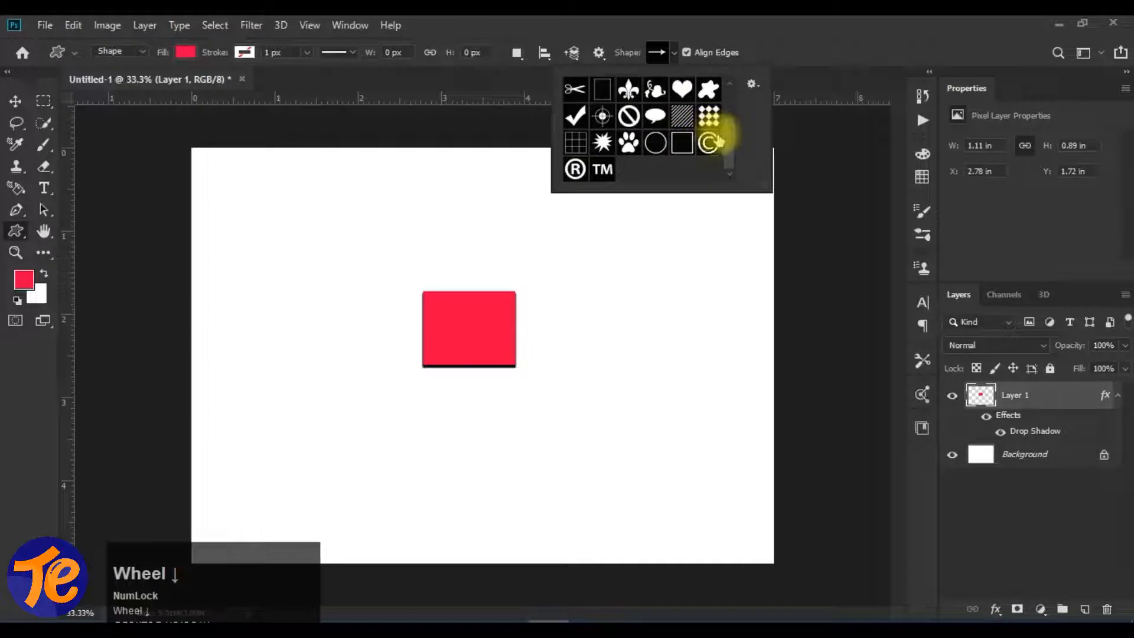
scroll(663, 129, up, 2)
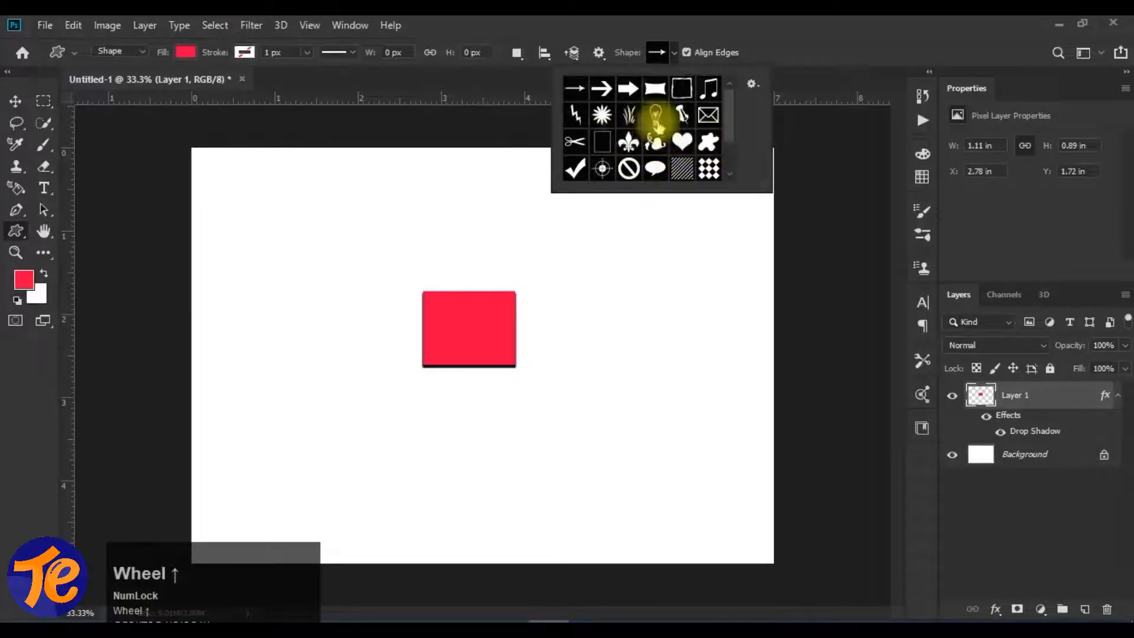
click(602, 114)
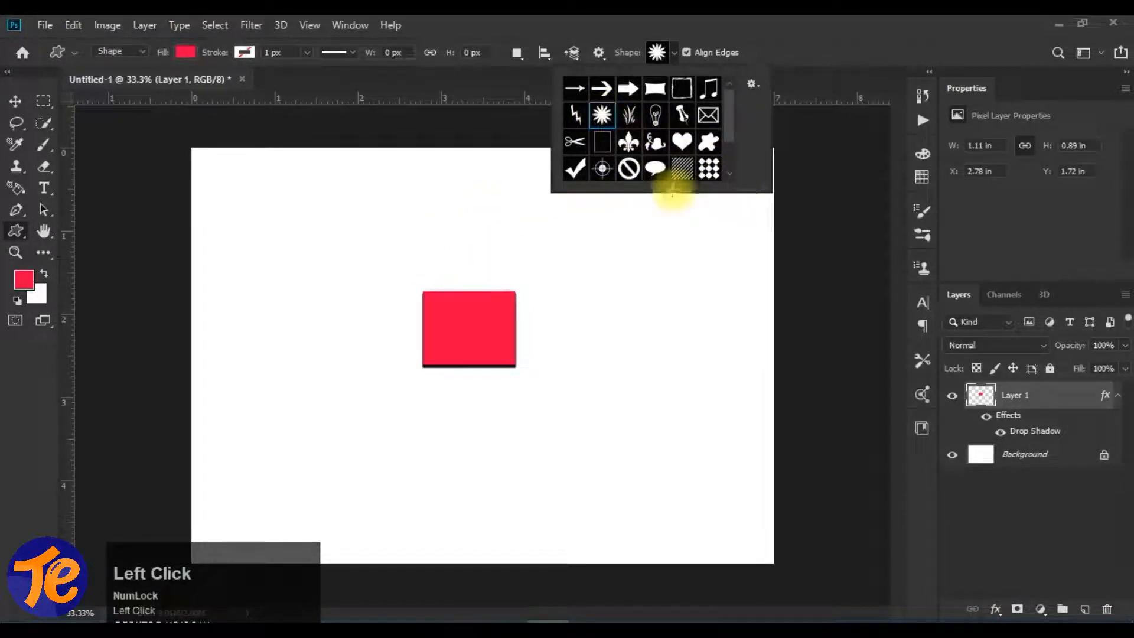
drag(420, 239, 664, 454)
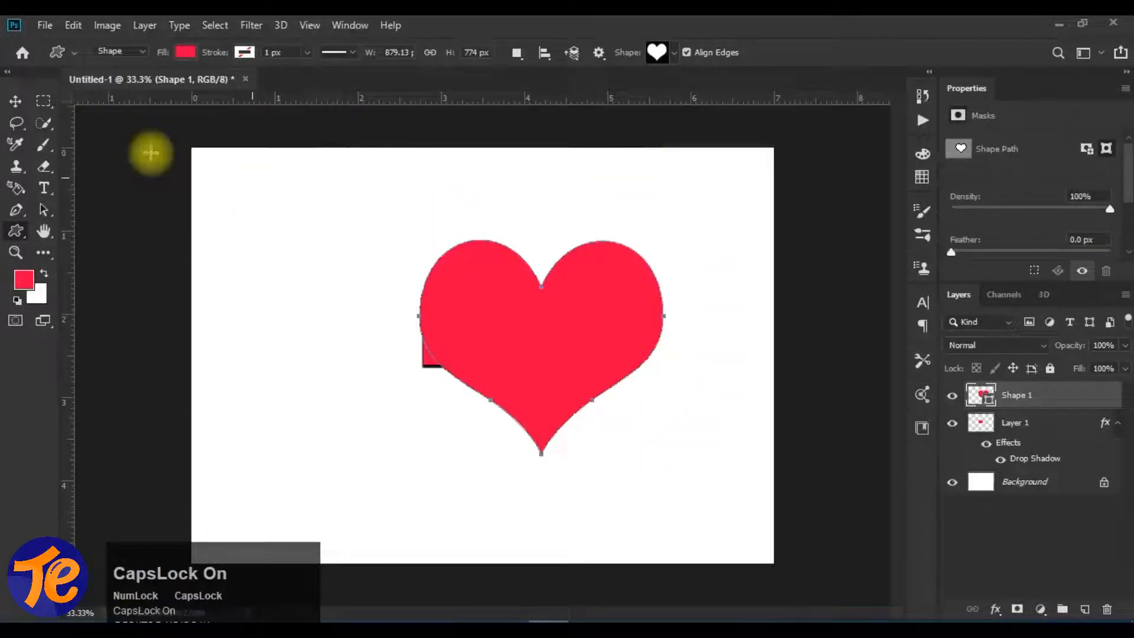
Step: Fill the heart shape with blue and move it right to uncover part of the red rectangle
click(185, 52)
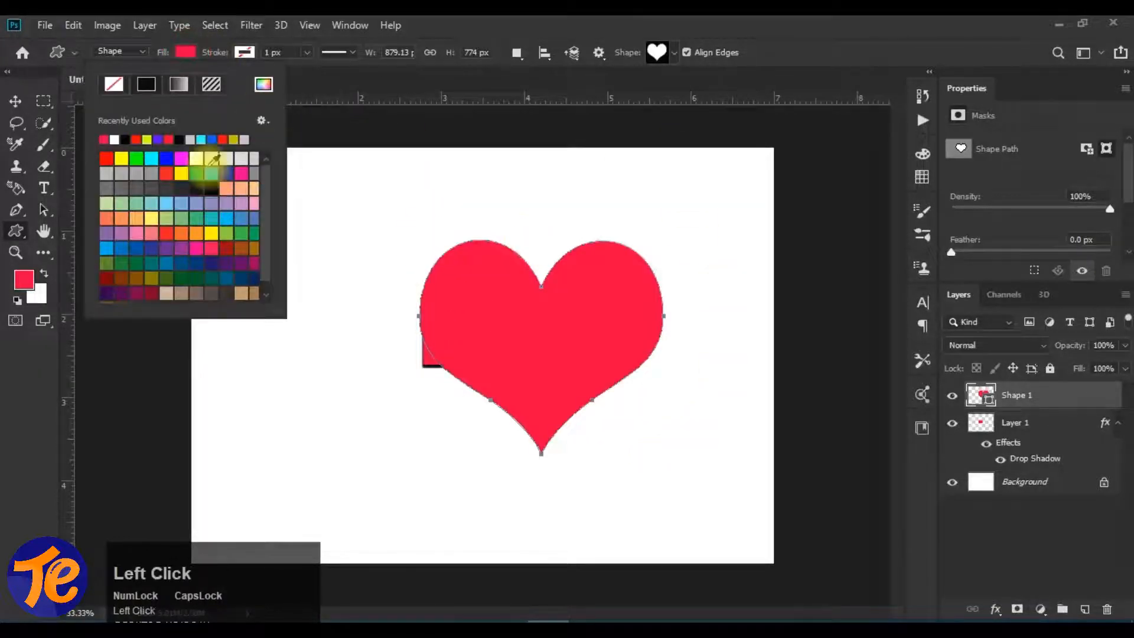
click(213, 173)
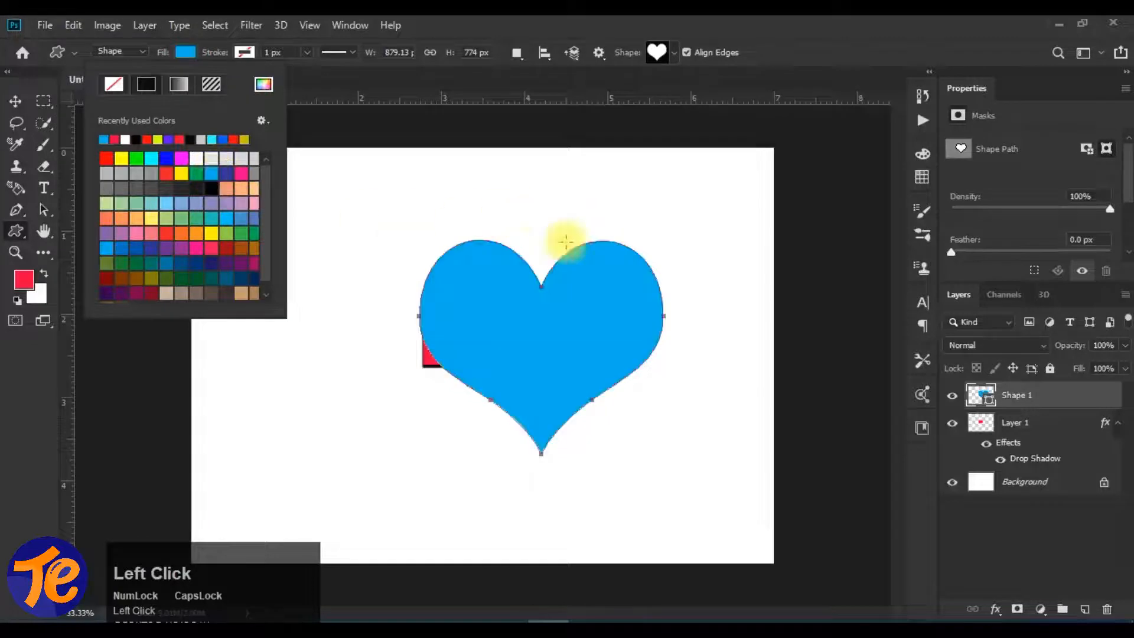
click(15, 100)
drag(480, 297, 572, 299)
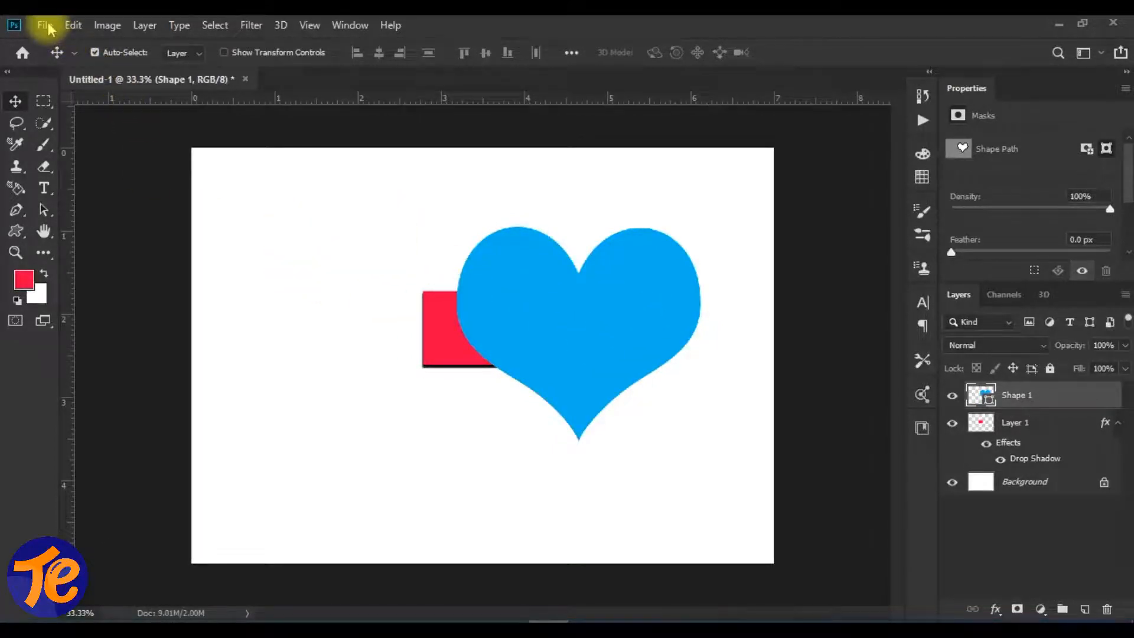
key(alt+Tab)
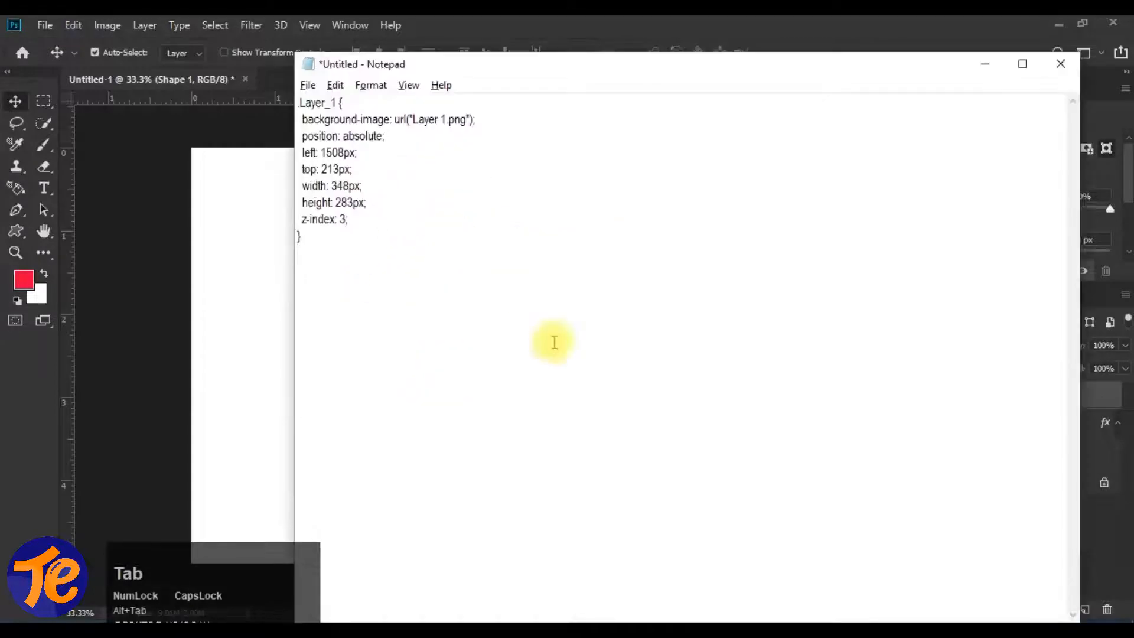
key(alt+Tab)
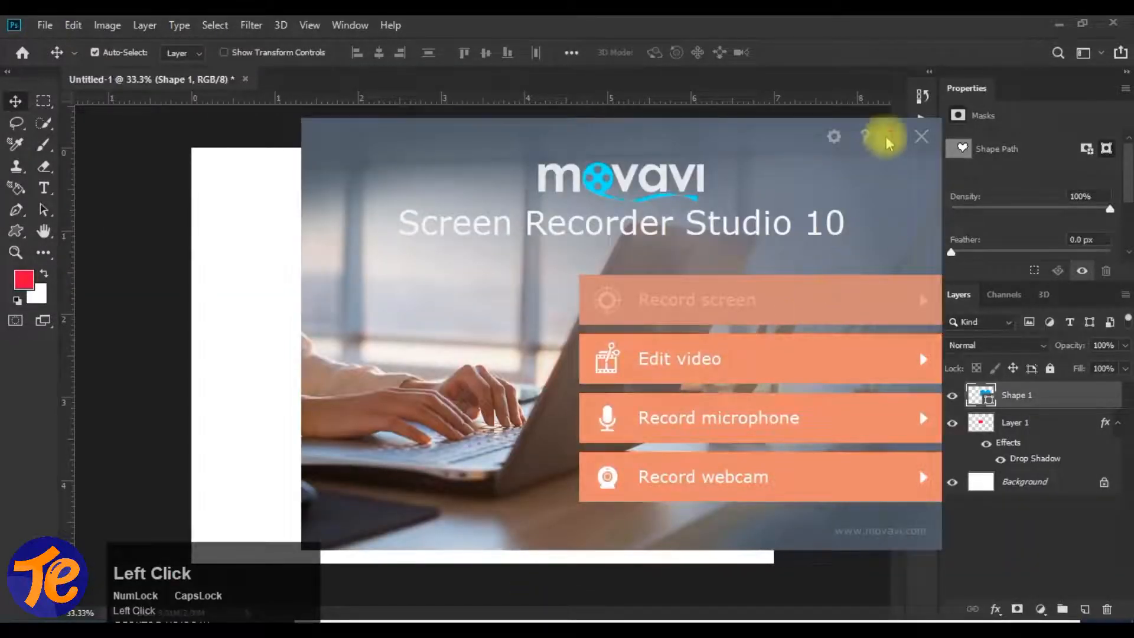
click(890, 142)
Step: Start saving the document under a new name and choose the Photoshop EPS format
click(46, 26)
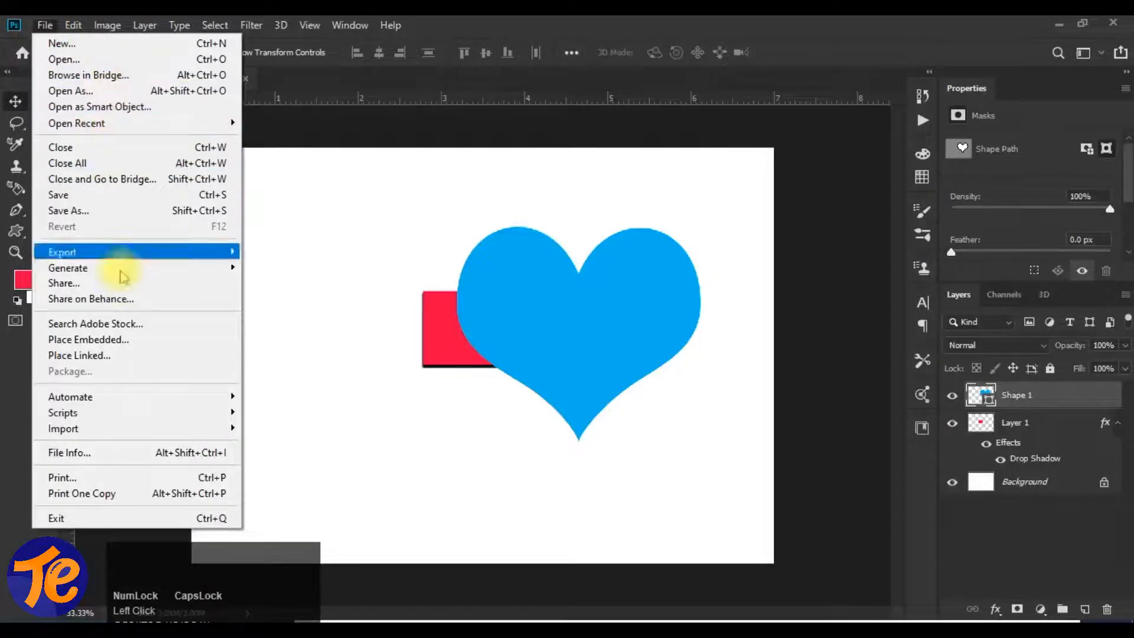
click(169, 211)
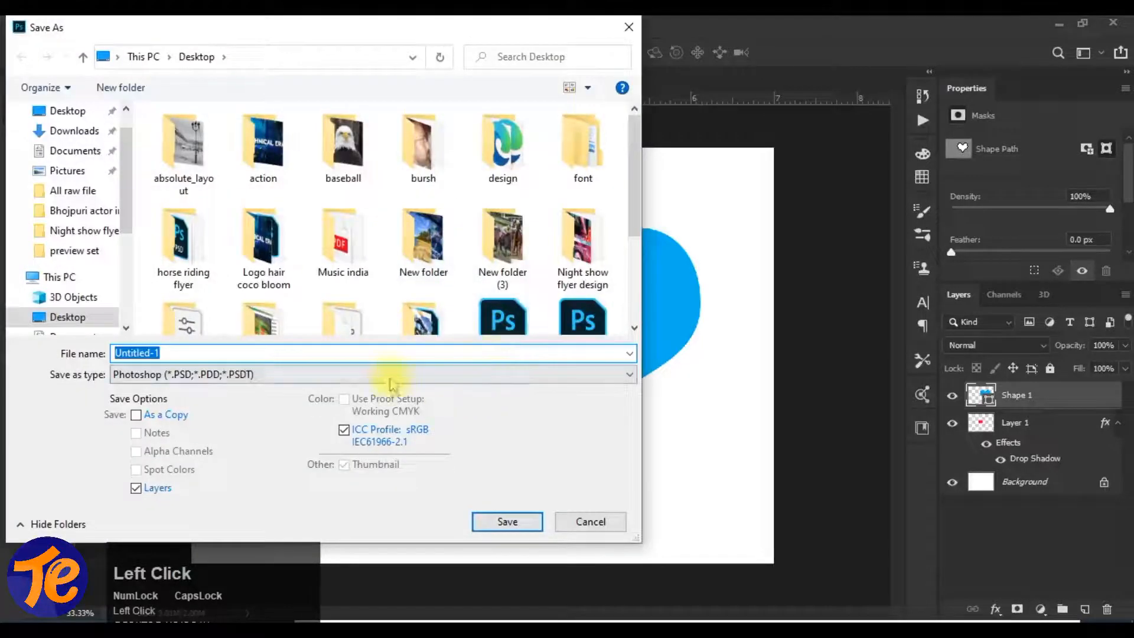
click(488, 374)
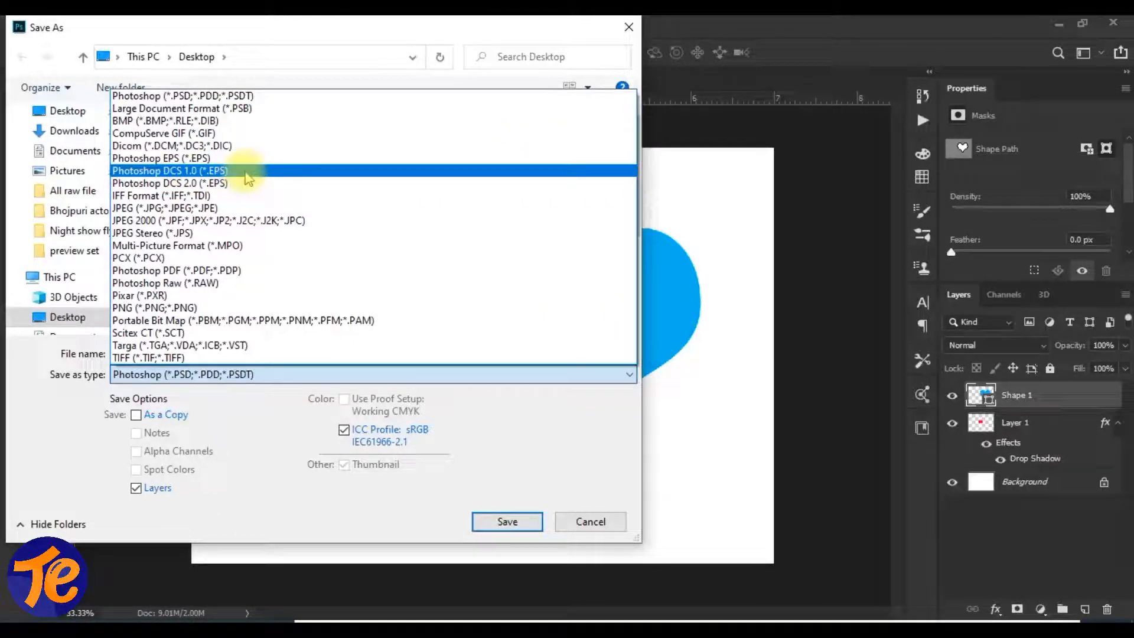
click(242, 158)
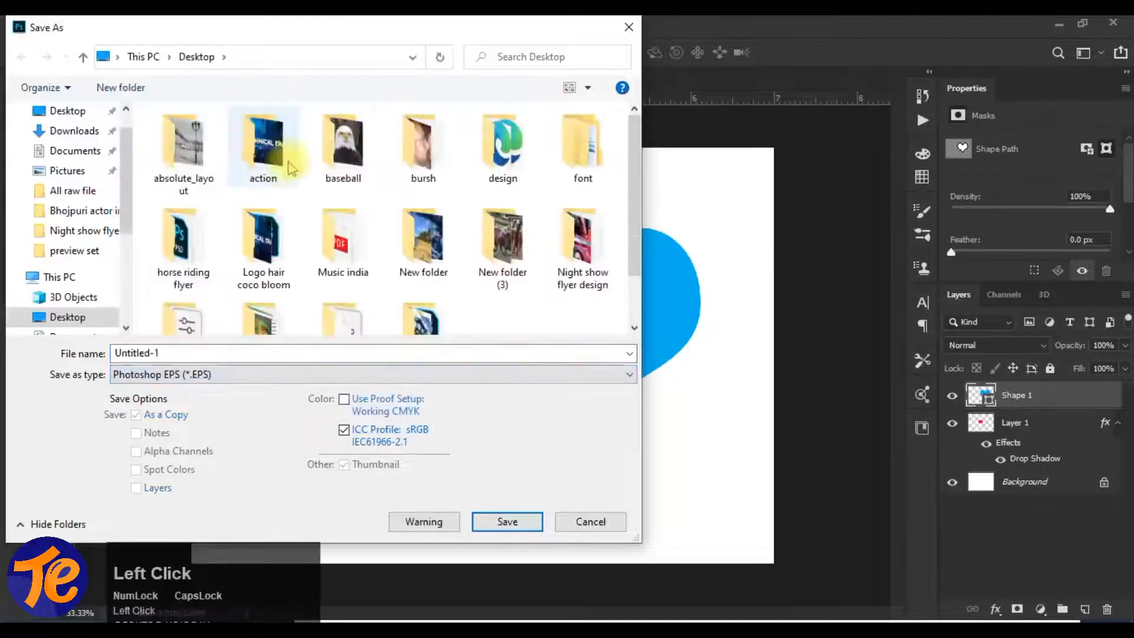
Step: Name the EPS file shape and save it to the Desktop with the default EPS options
double_click(201, 352)
text(D)
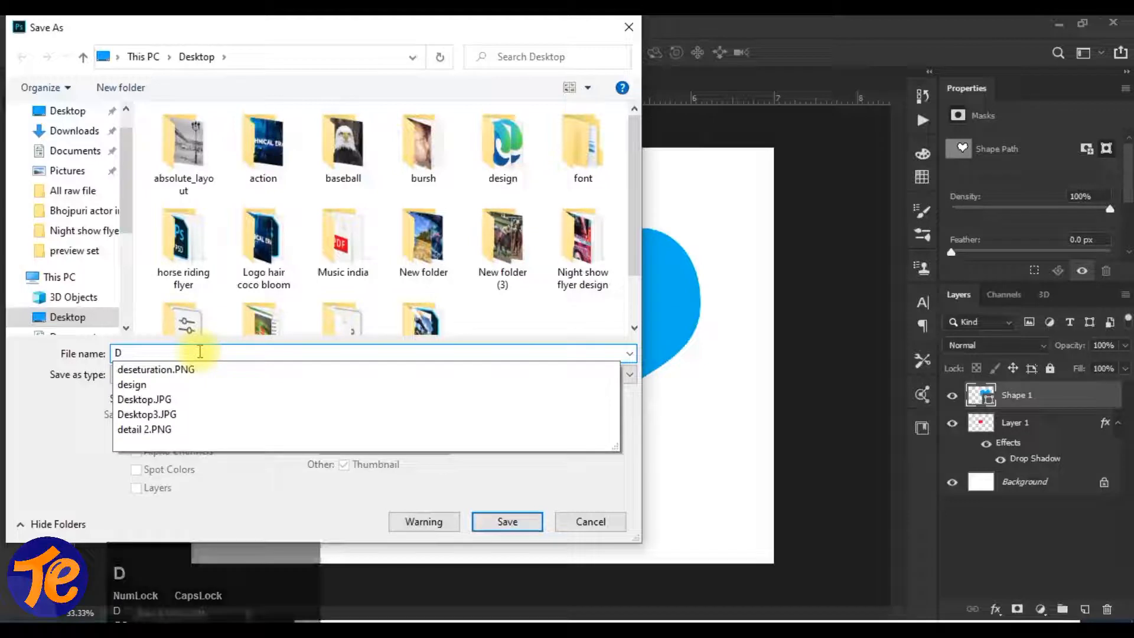
key(BackSpace)
text(SHP)
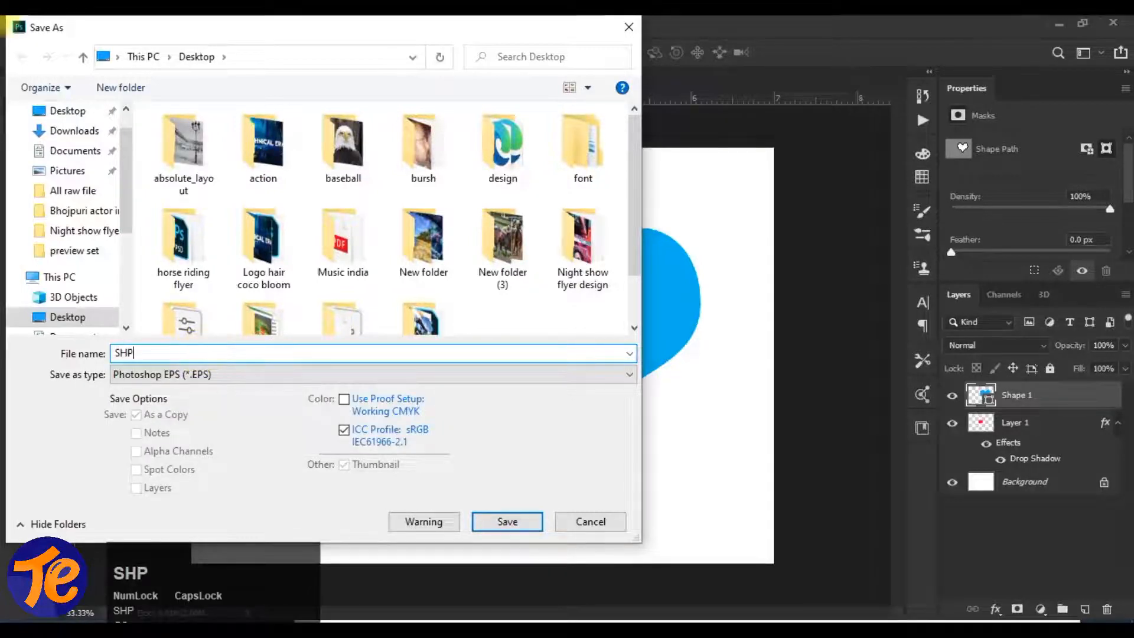
key(BackSpace)
key(BackSpace)
key(BackSpace)
key(Caps_Lock)
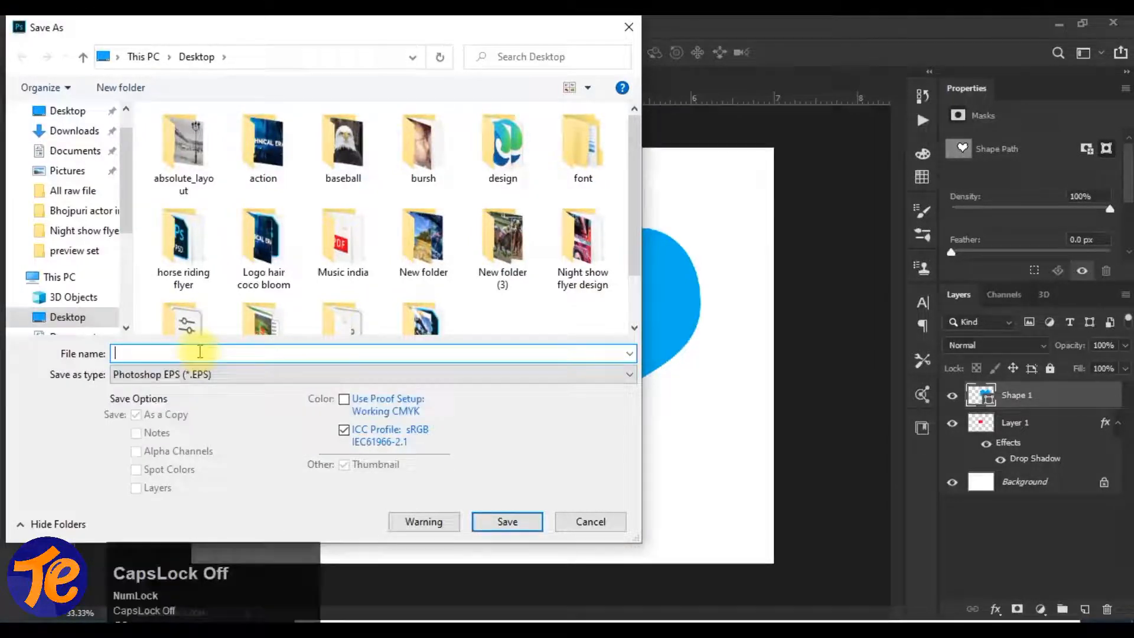
text(shape)
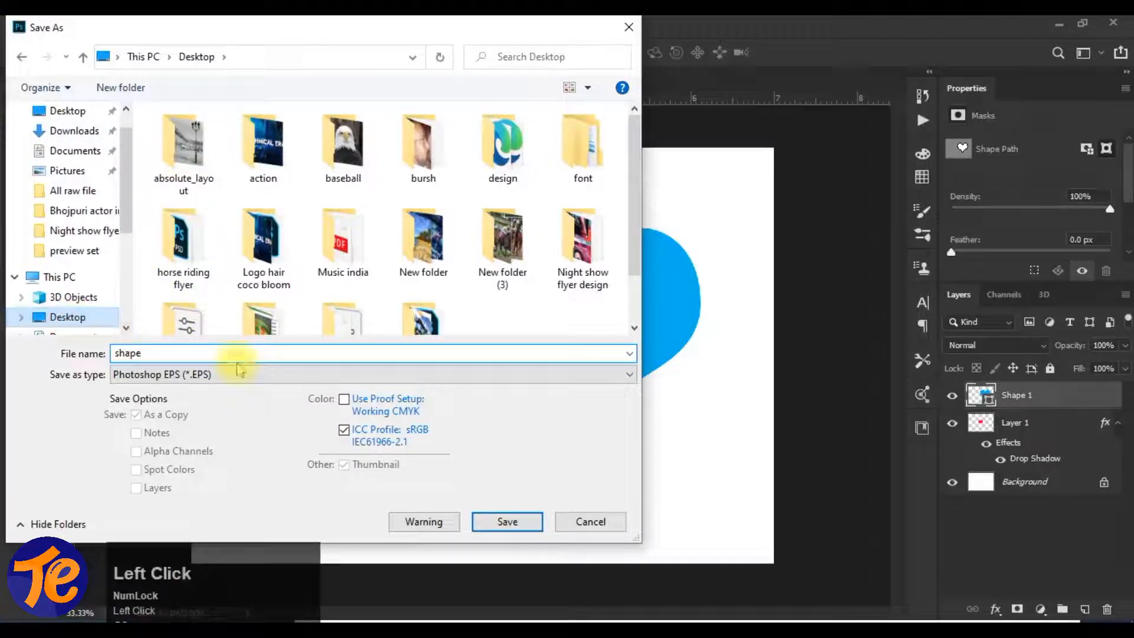
click(507, 522)
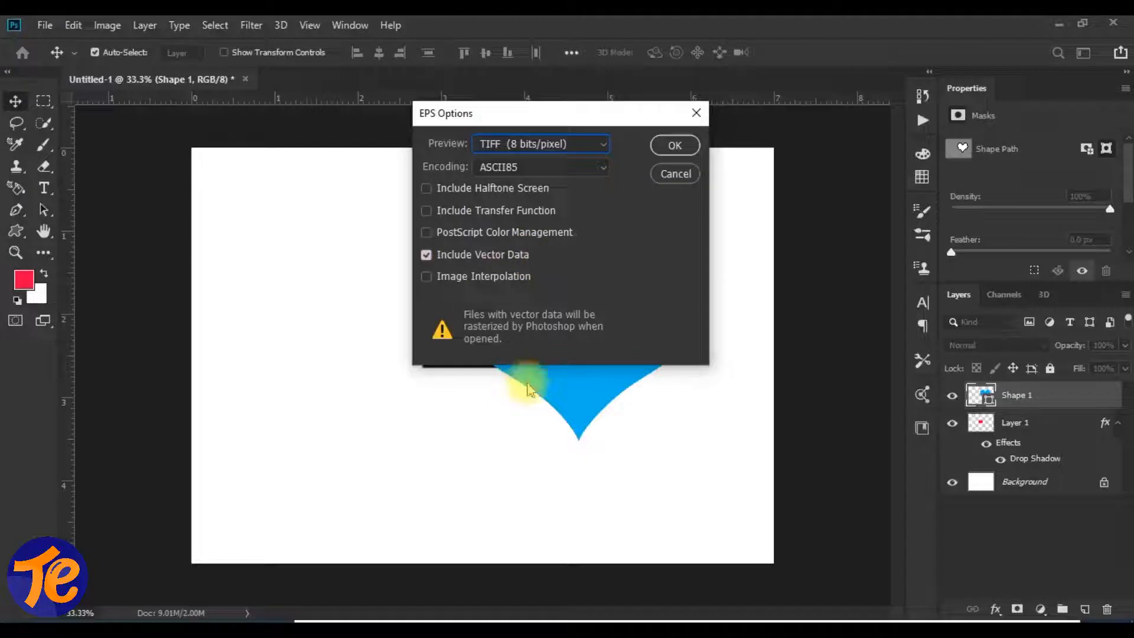
click(676, 145)
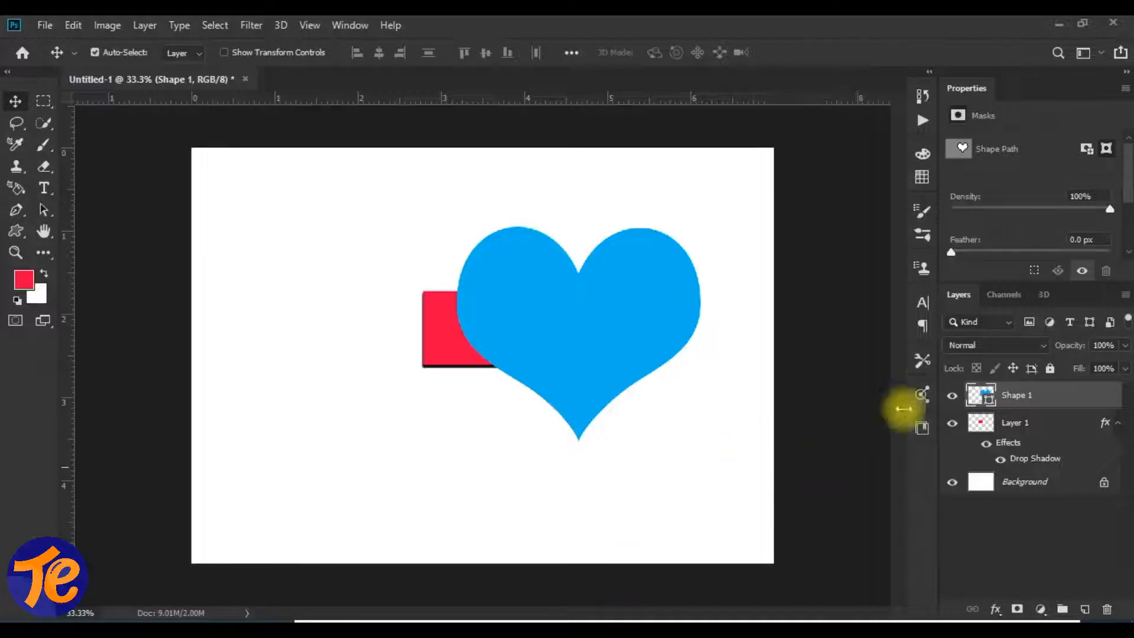
Step: Minimize the open Photoshop, Illustrator and Notepad windows to check the saved shape file on the desktop
click(1060, 25)
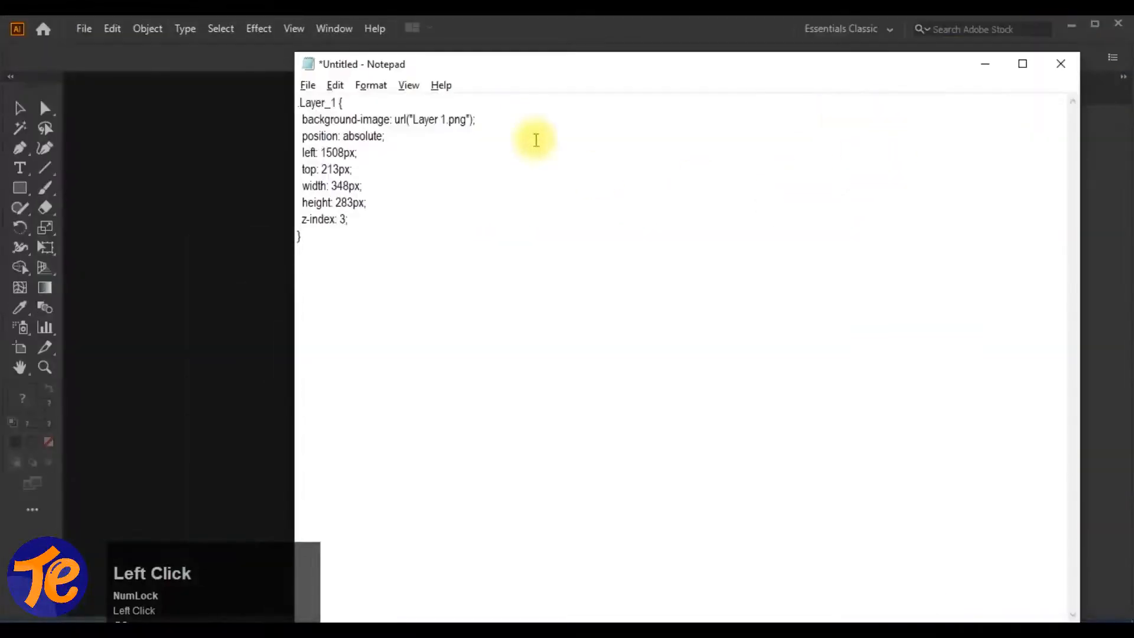
click(1073, 26)
click(985, 63)
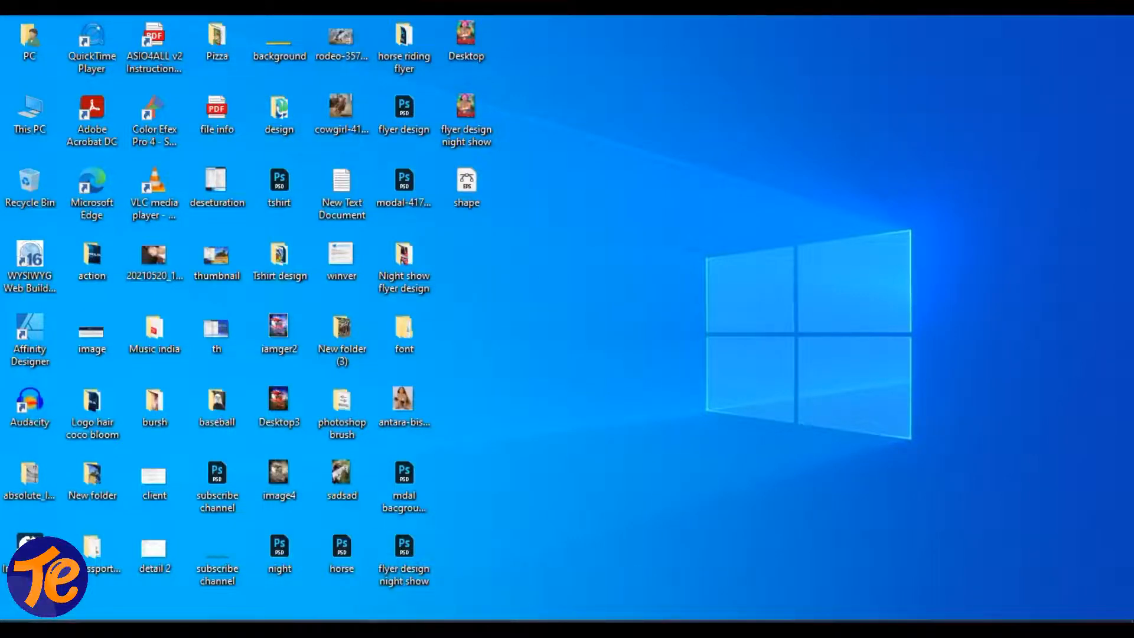
Step: Switch to Illustrator and open the shape EPS file from the Desktop
click(351, 632)
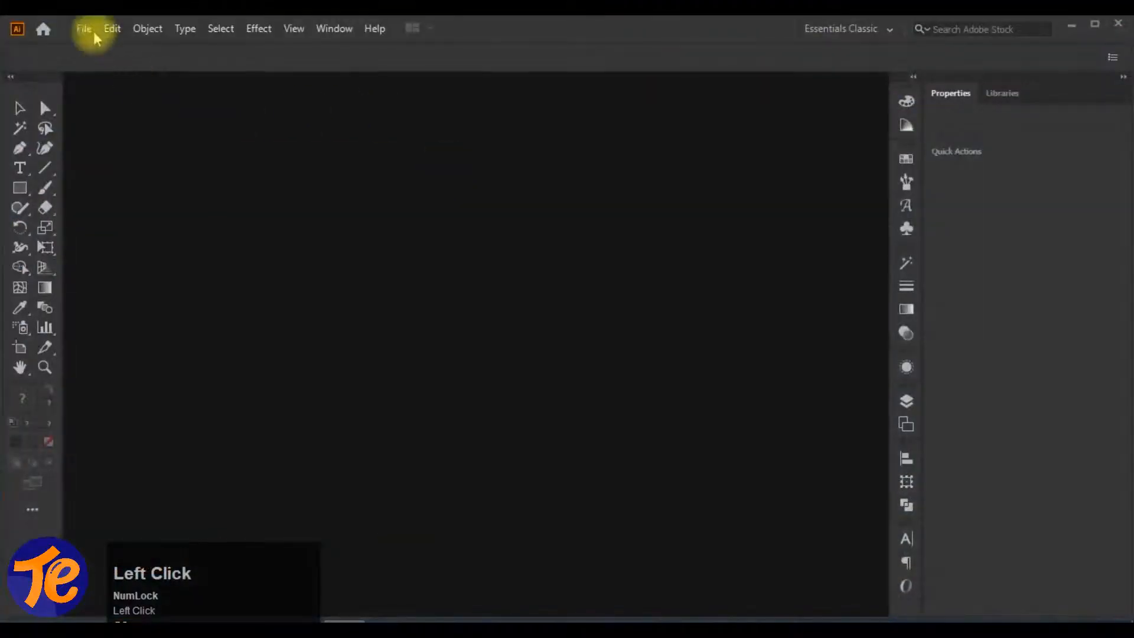
click(86, 29)
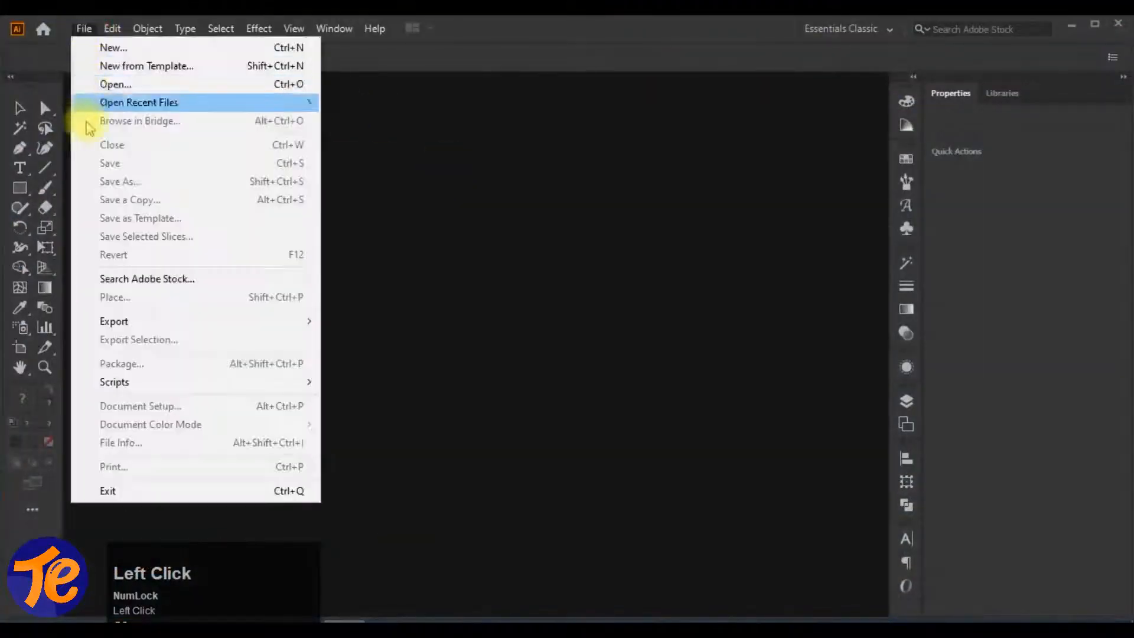
click(119, 89)
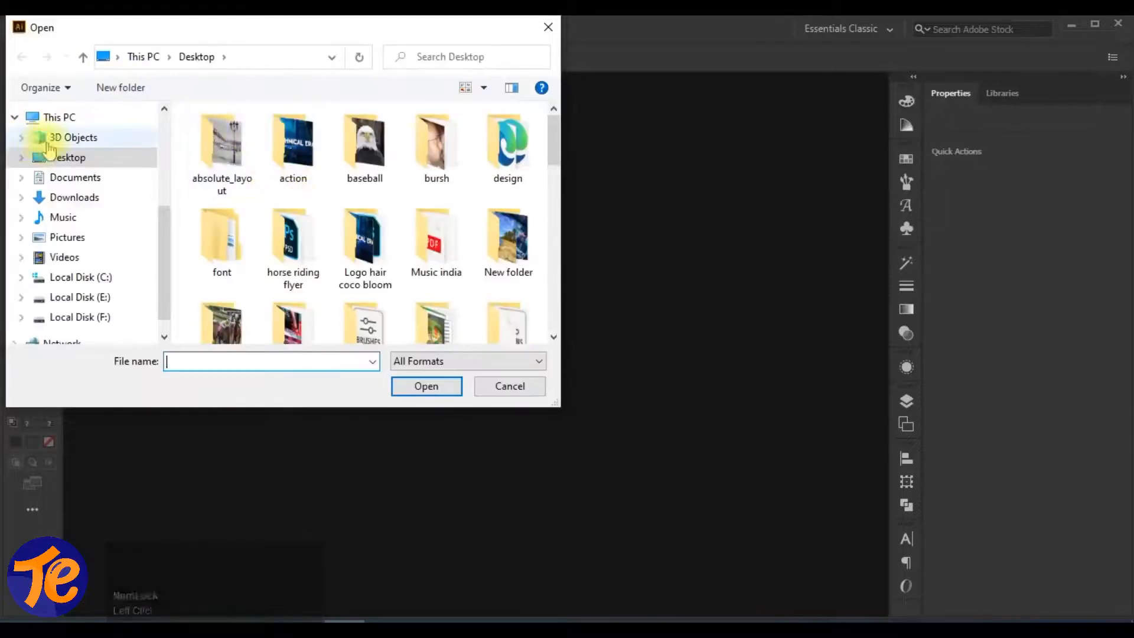
click(51, 155)
scroll(437, 266, down, 5)
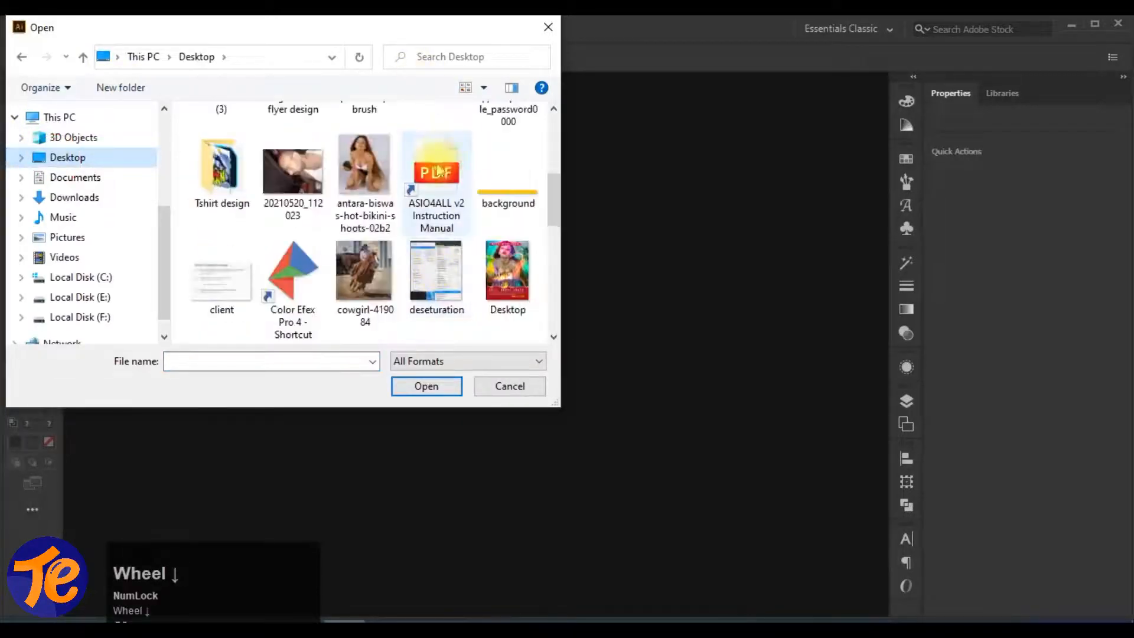
scroll(414, 236, up, 3)
scroll(434, 253, down, 4)
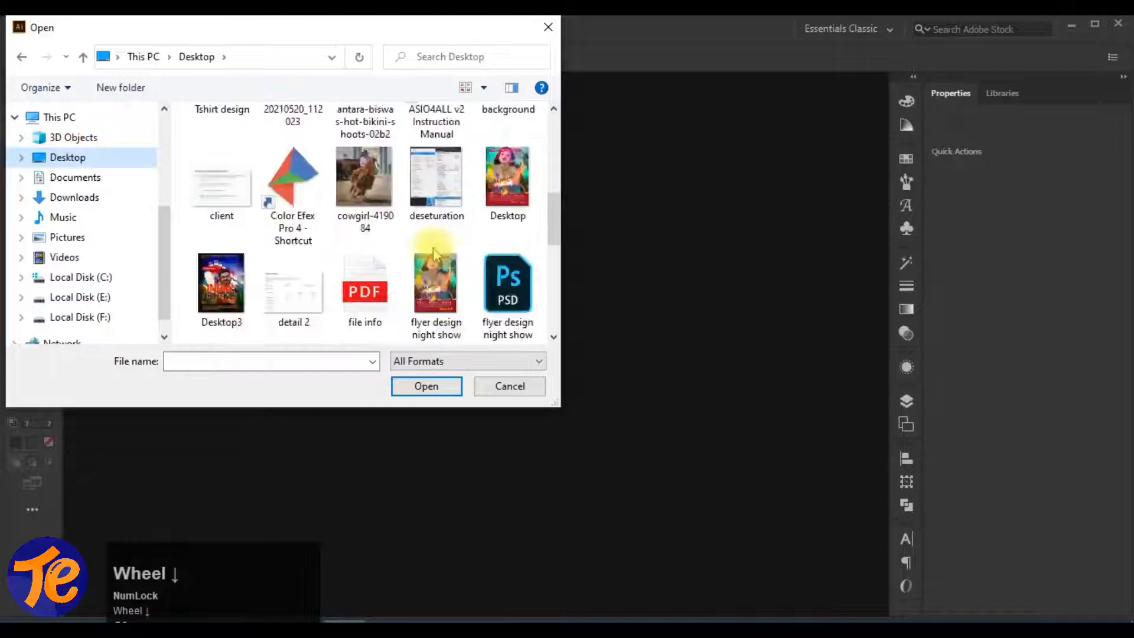
scroll(434, 251, down, 4)
click(293, 181)
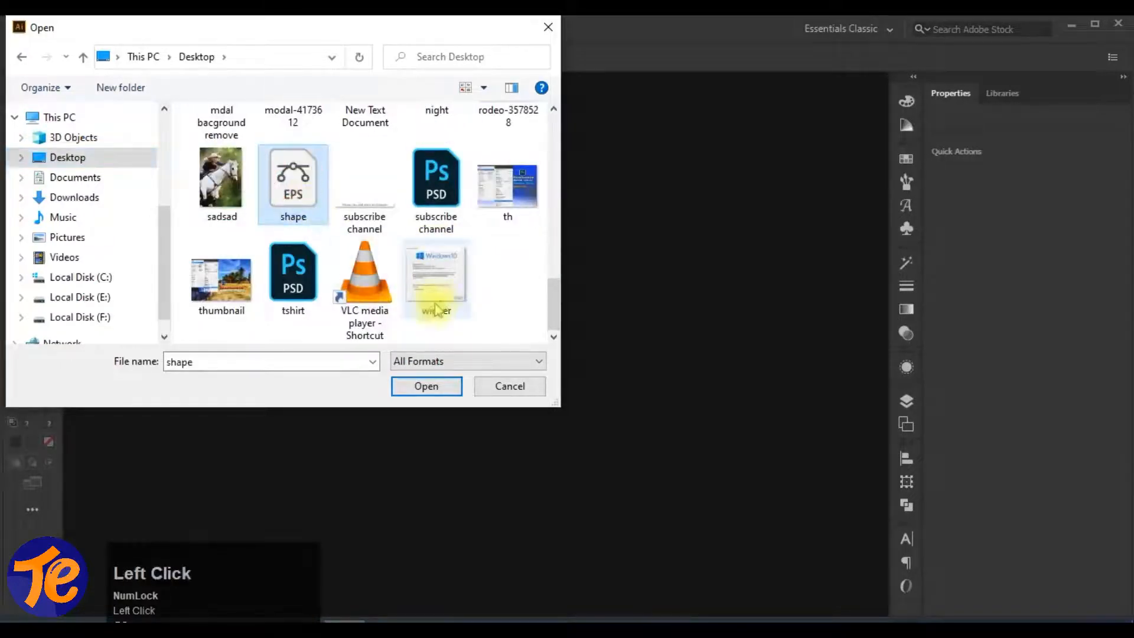
click(426, 387)
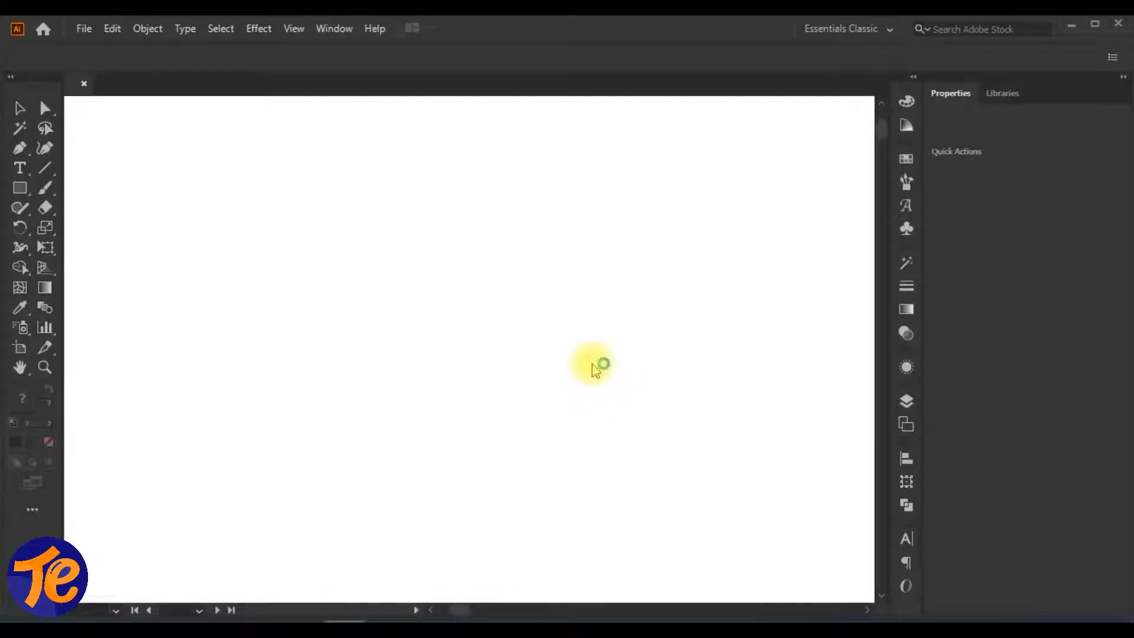
Step: Move the imported artwork group up and left, ungroup it and clear the selection
drag(567, 331, 509, 273)
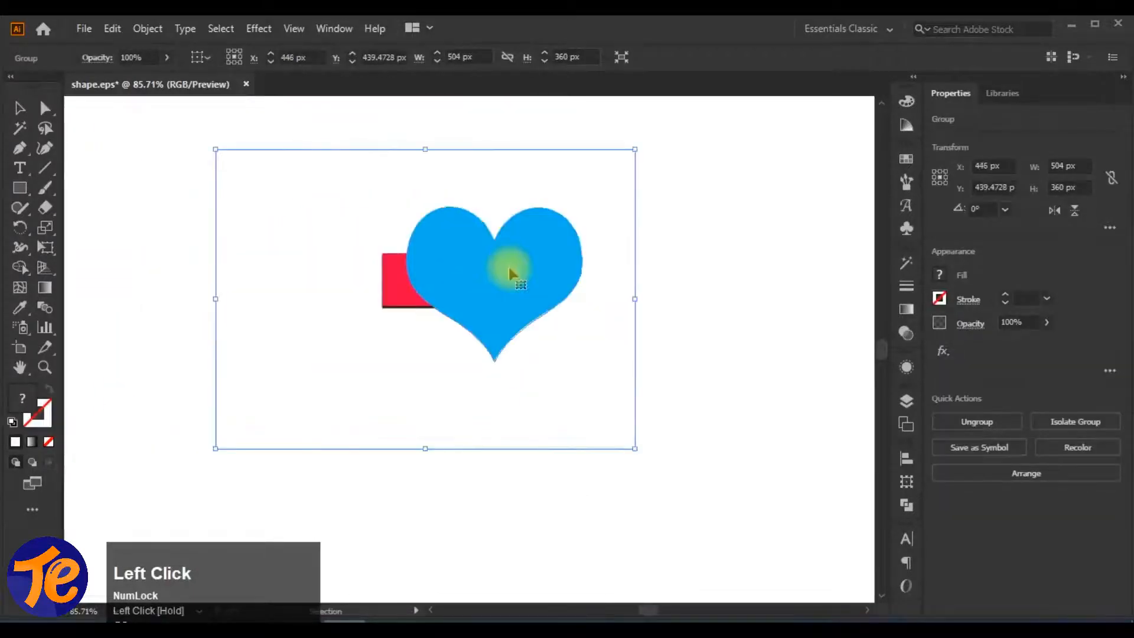
right_click(481, 253)
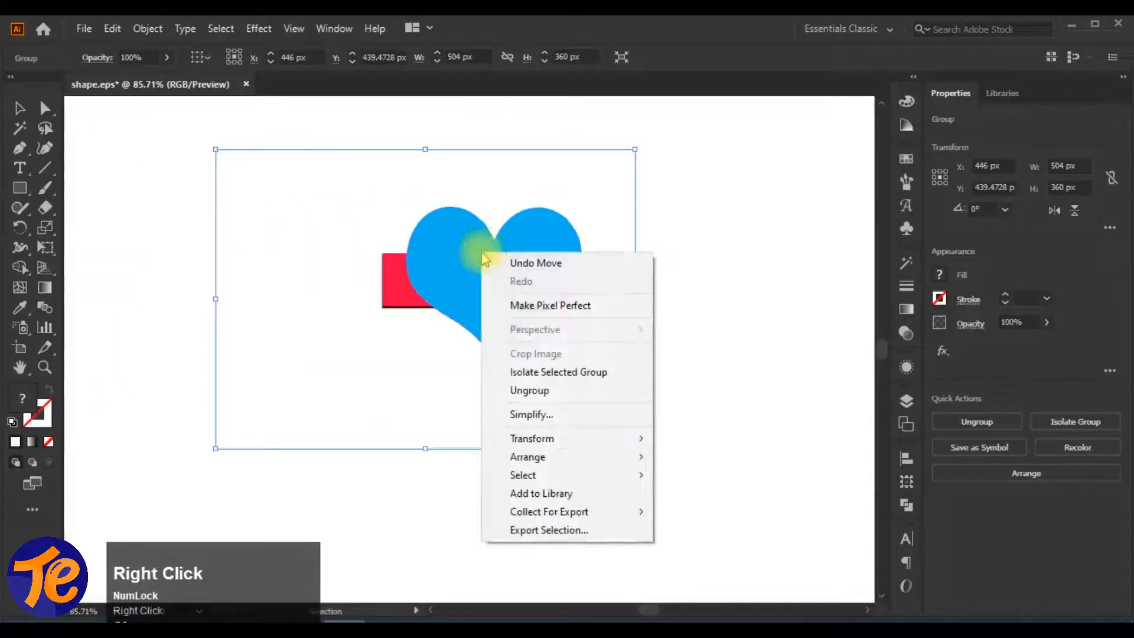
click(602, 387)
click(755, 283)
Step: Reposition the red rectangle and the blue heart independently so they sit side by side
drag(611, 263, 735, 219)
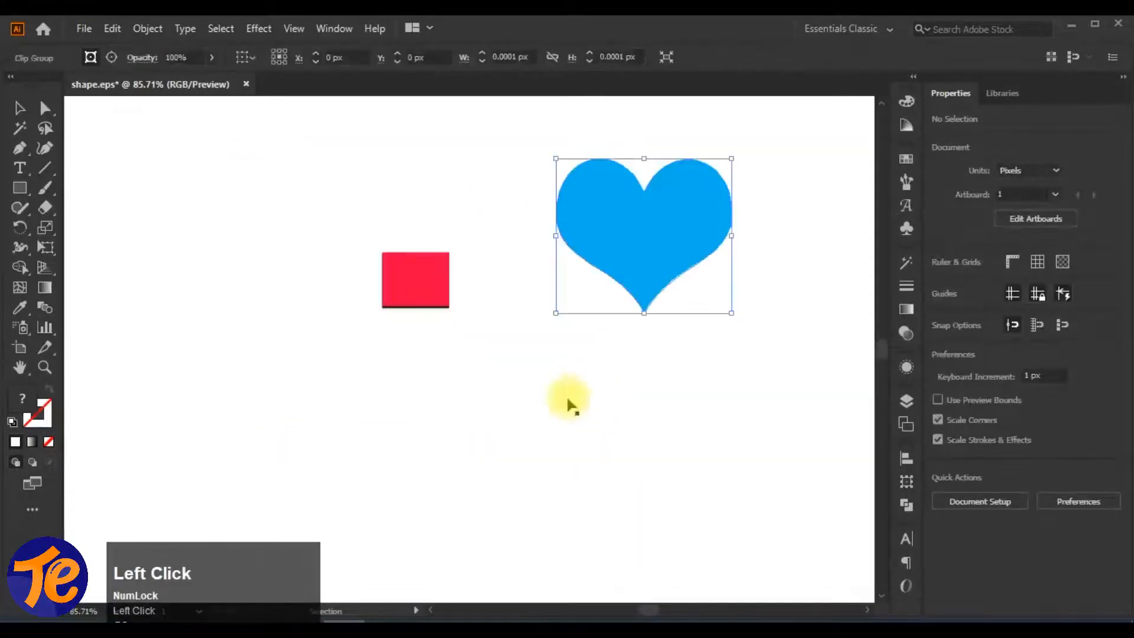
drag(443, 288, 399, 276)
drag(620, 207, 474, 302)
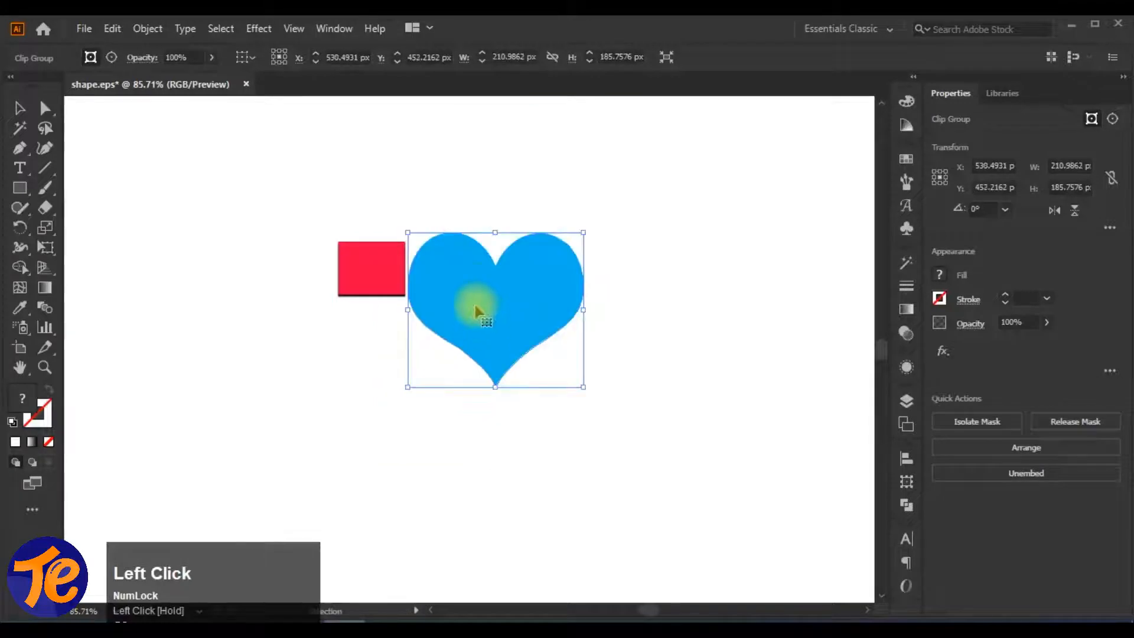
Step: Examine the edges and fills of the blue heart and the red rectangle at high magnification
scroll(481, 292, up, 9)
scroll(480, 292, down, 2)
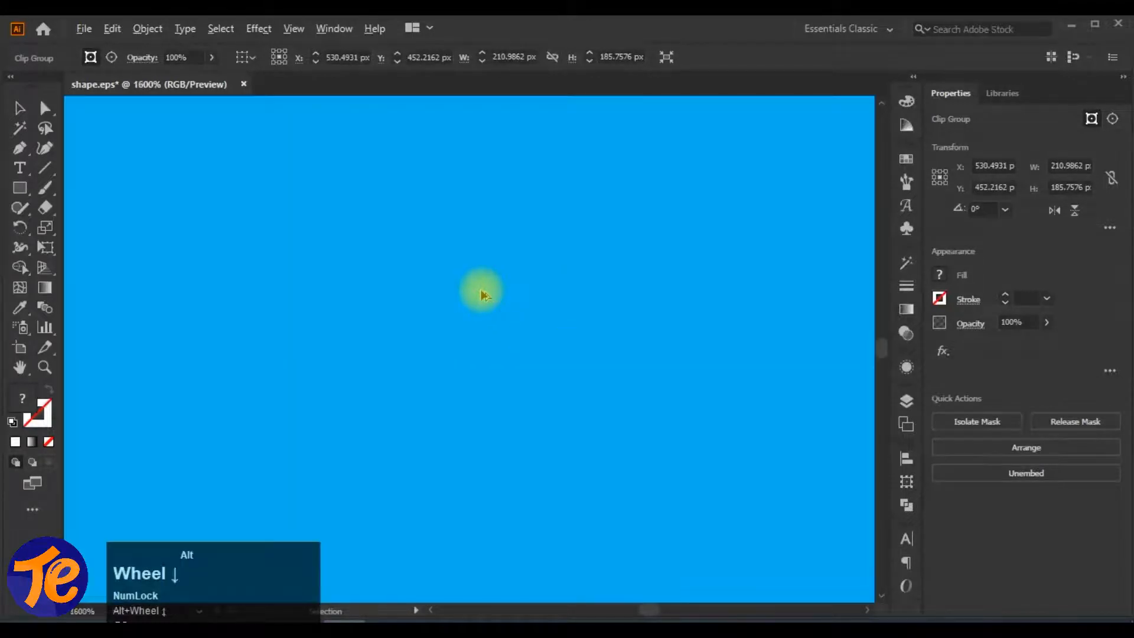
scroll(366, 293, up, 2)
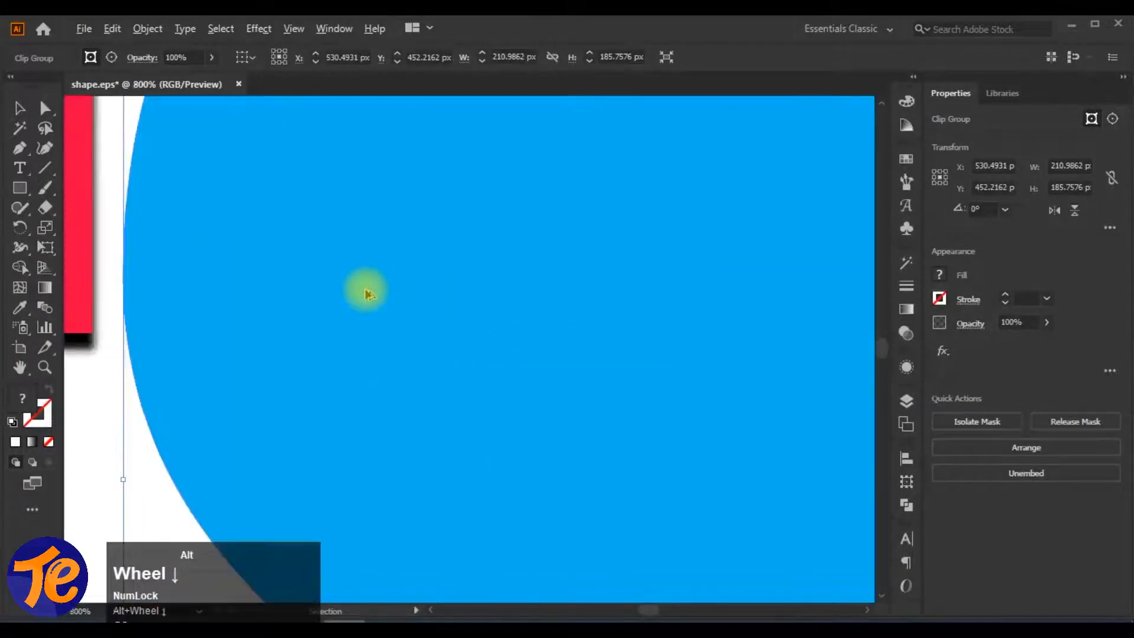
scroll(367, 291, down, 2)
scroll(254, 224, up, 1)
scroll(255, 228, down, 4)
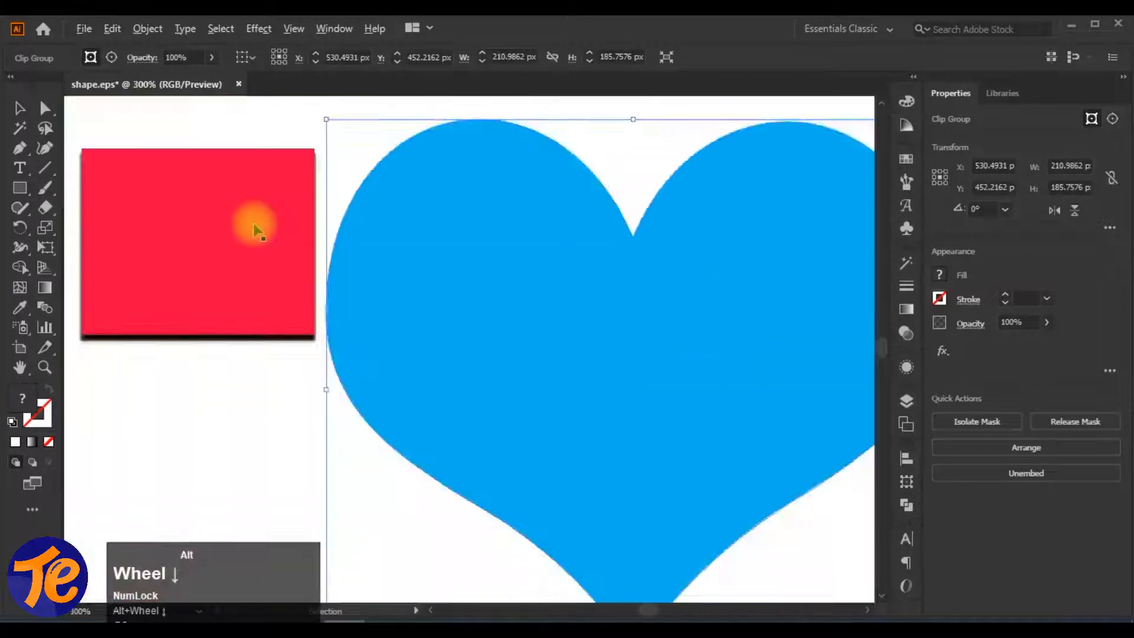
scroll(537, 260, down, 1)
scroll(507, 280, up, 6)
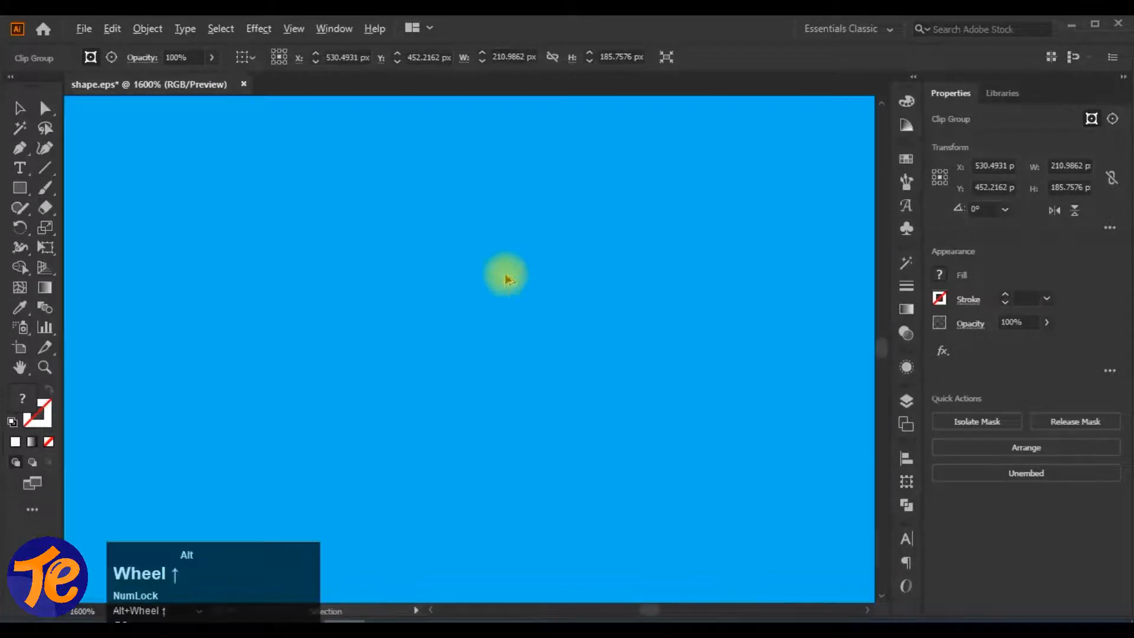
scroll(507, 280, down, 6)
scroll(507, 280, down, 1)
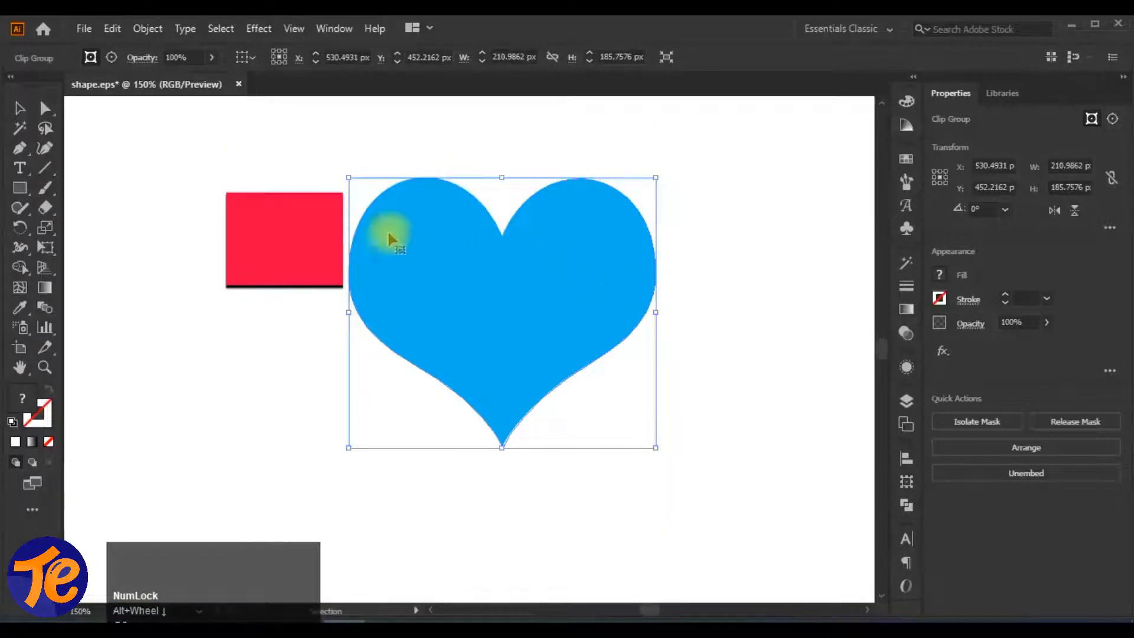
Step: Export the artwork to the Desktop as an SVG file named shape1, accepting the current SVG options
click(84, 29)
mouse_move(286, 323)
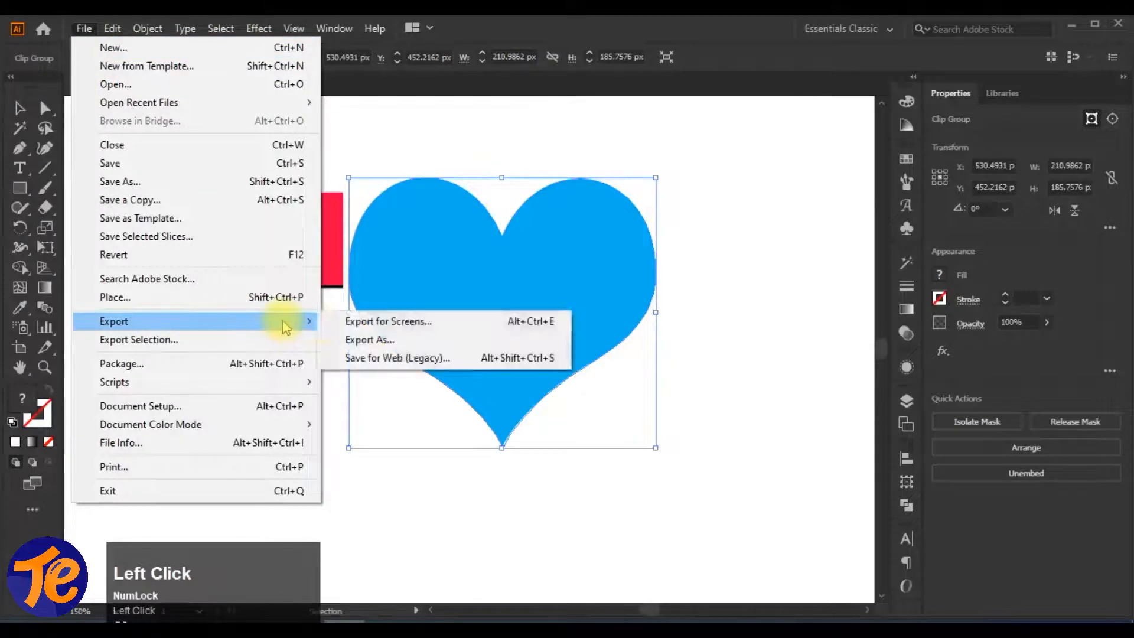
click(384, 337)
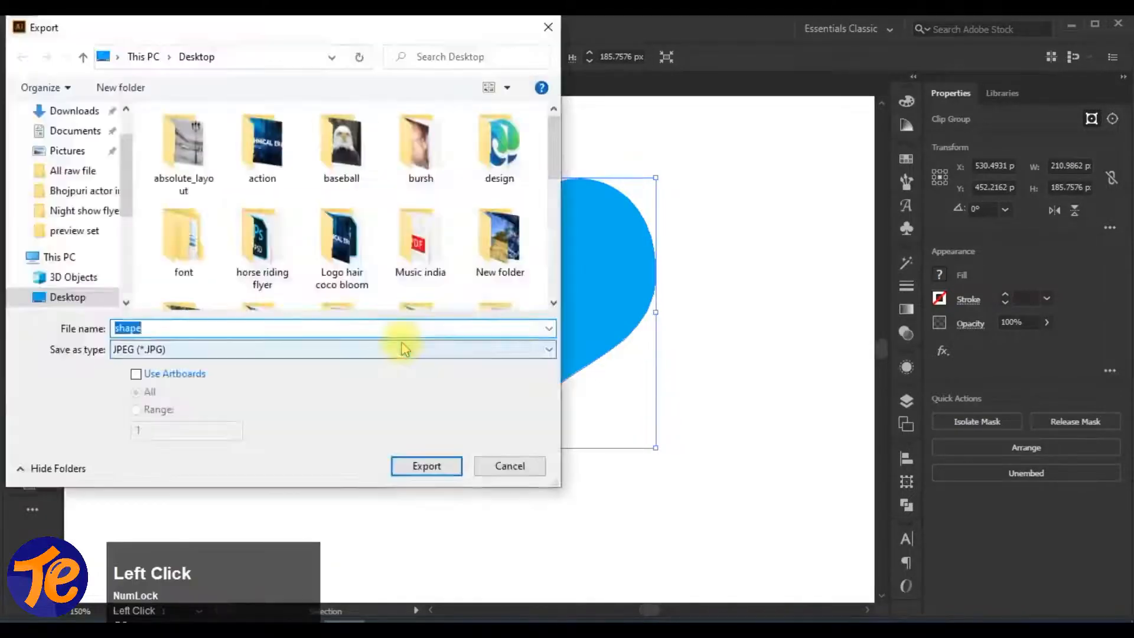
click(435, 352)
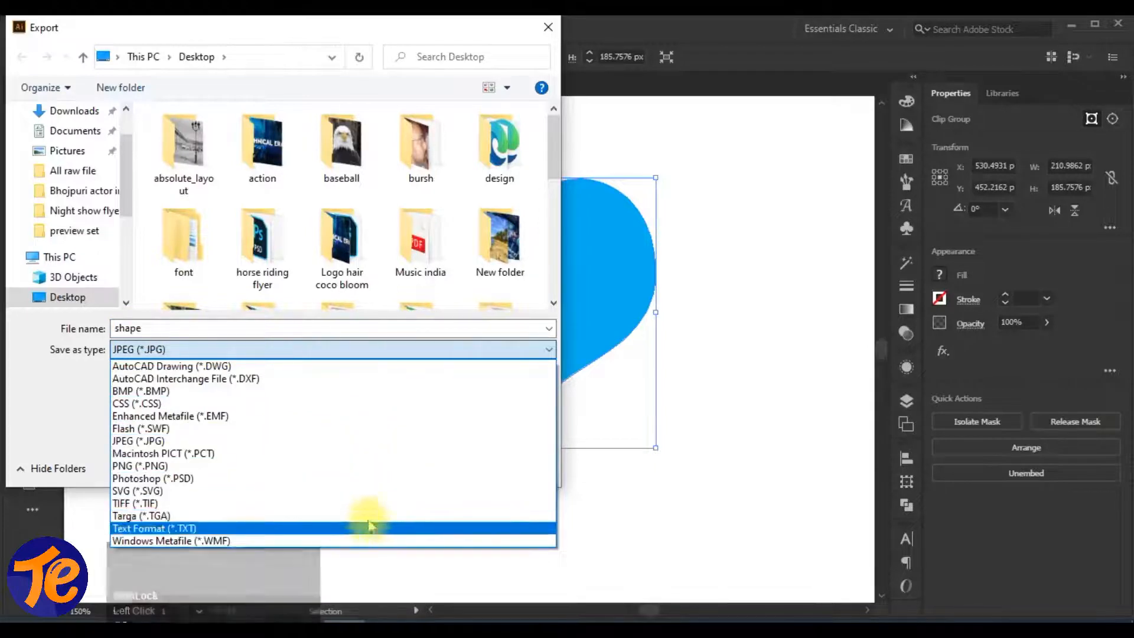
click(231, 494)
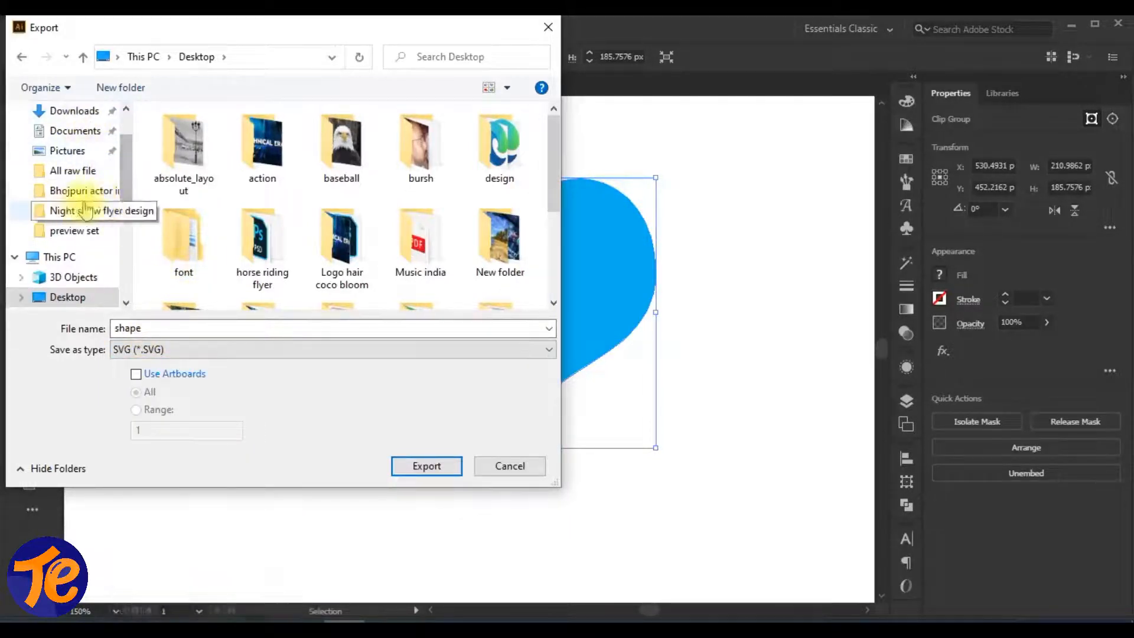
click(157, 330)
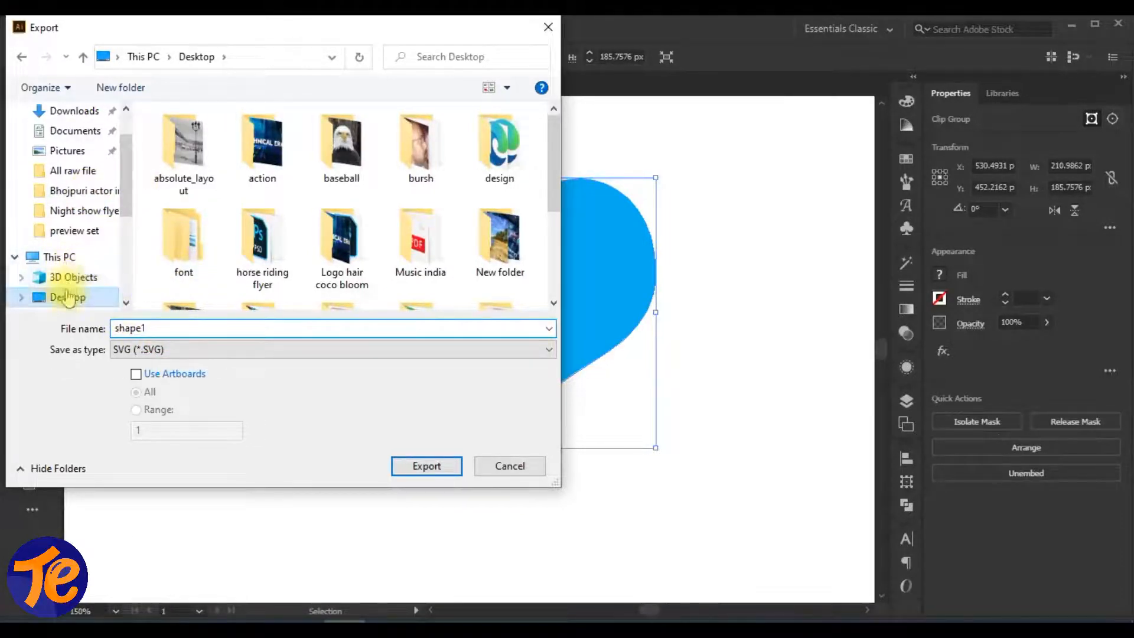
click(86, 300)
click(418, 467)
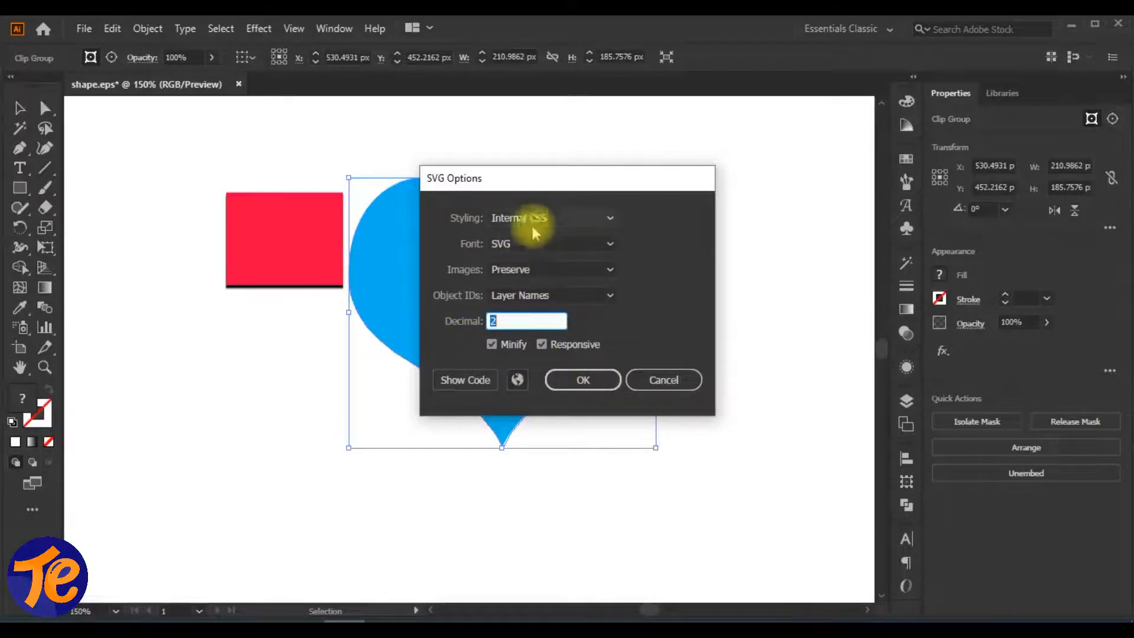
click(591, 381)
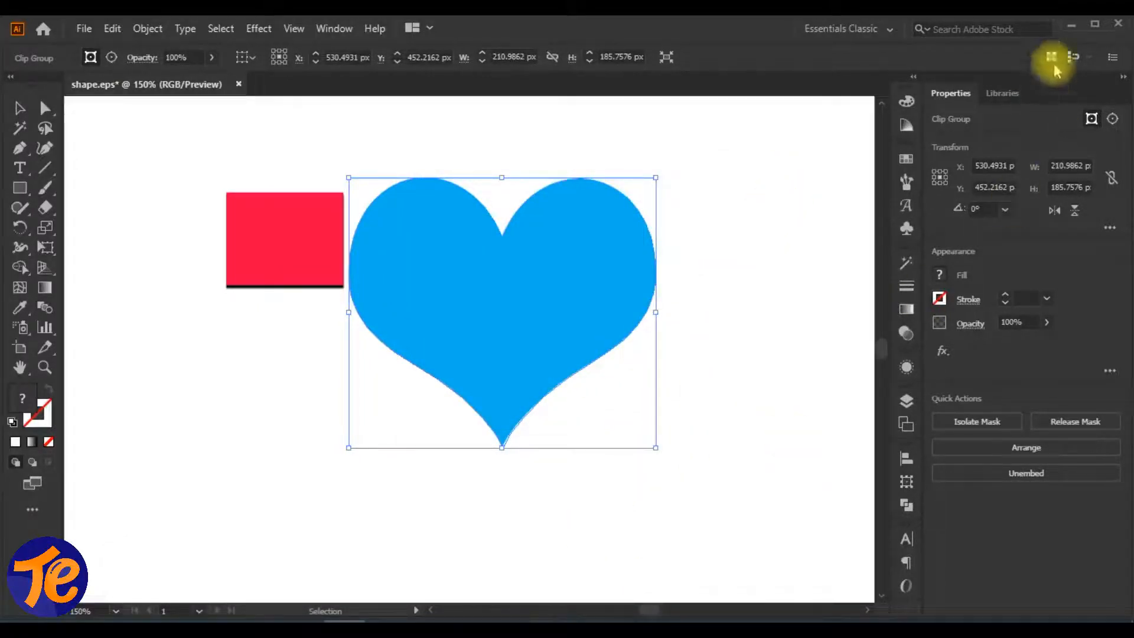
Step: Minimize Illustrator and load the shape1 SVG file from the desktop into the Chrome browser
click(1071, 25)
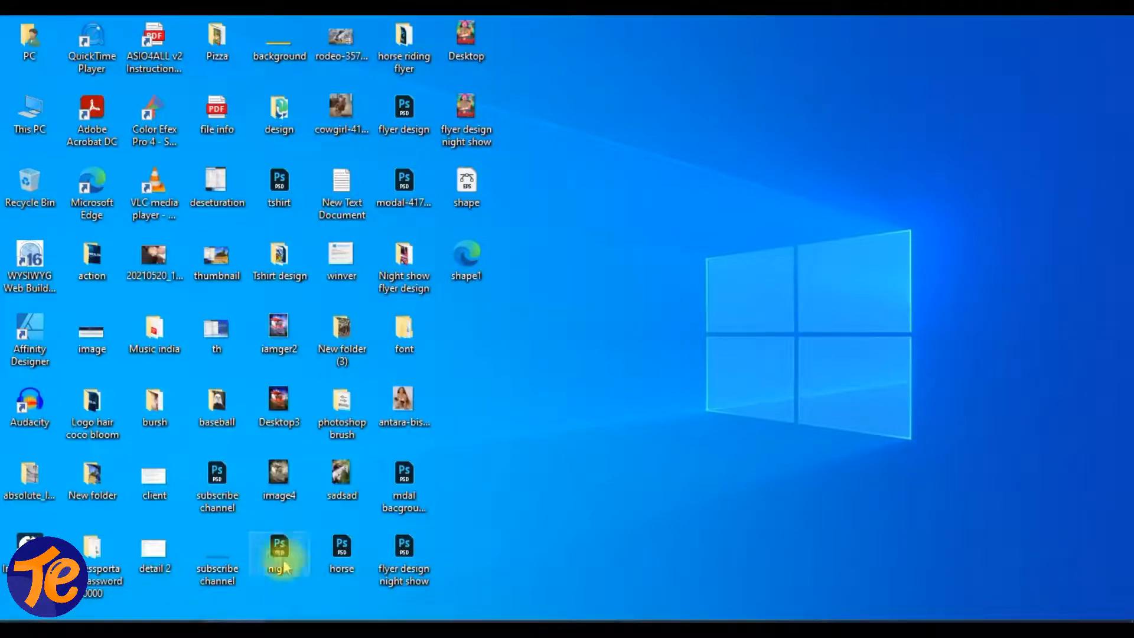
click(601, 347)
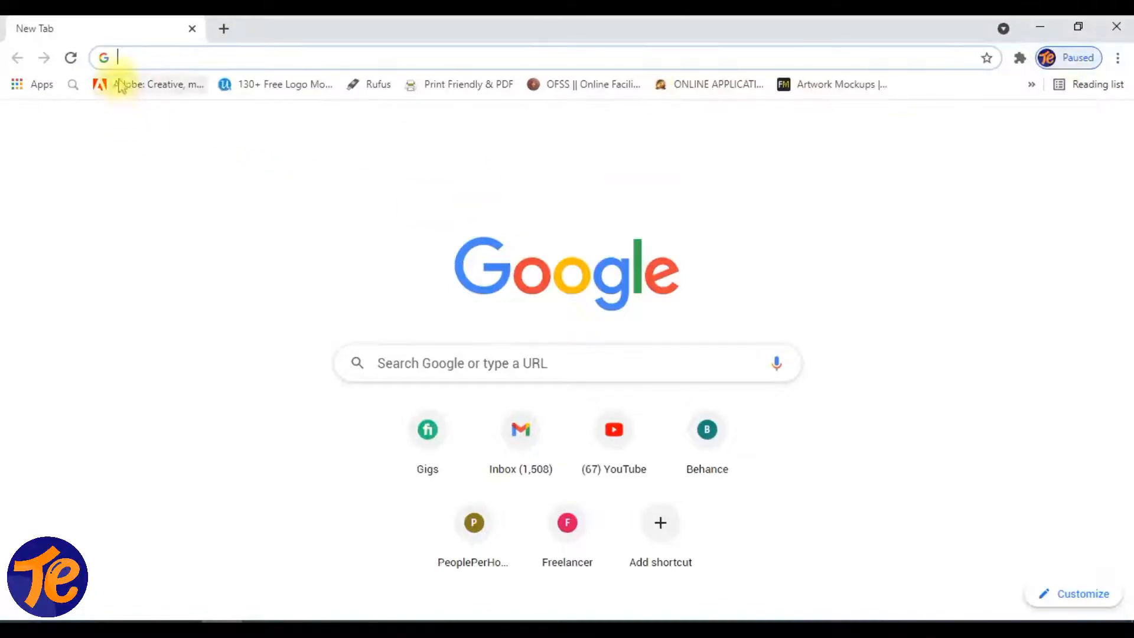
click(1038, 27)
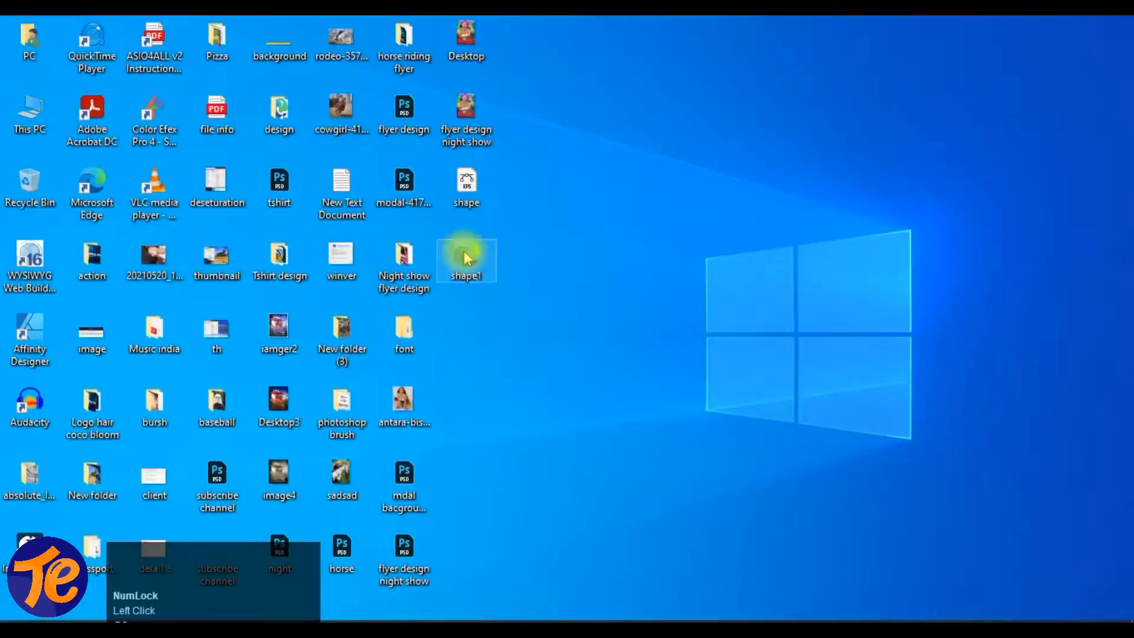
click(257, 628)
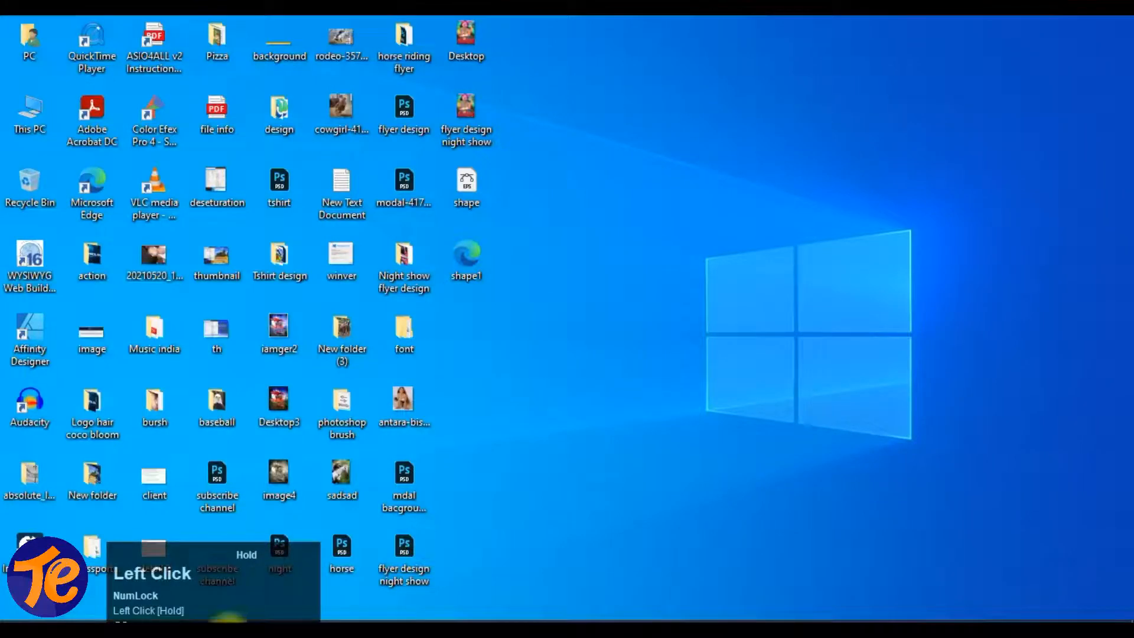
click(467, 260)
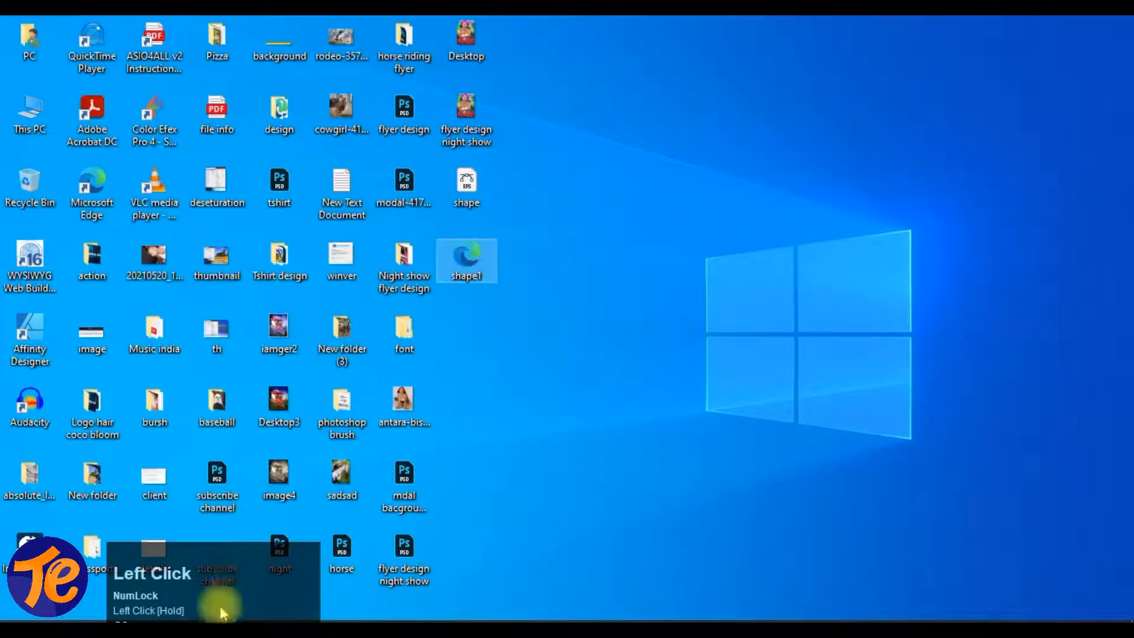
click(694, 418)
click(939, 522)
drag(938, 518, 939, 526)
drag(473, 251, 370, 217)
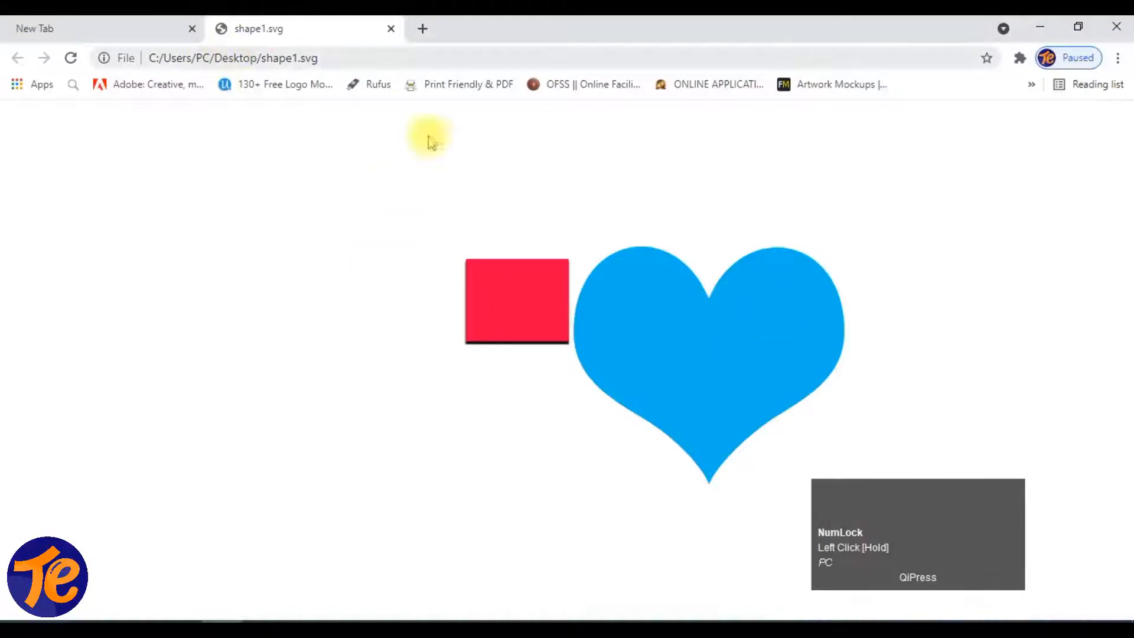
Step: Examine the edge quality of the rectangle and heart in the browser at enlarged page zoom
click(729, 349)
scroll(648, 337, up, 1)
scroll(674, 331, up, 5)
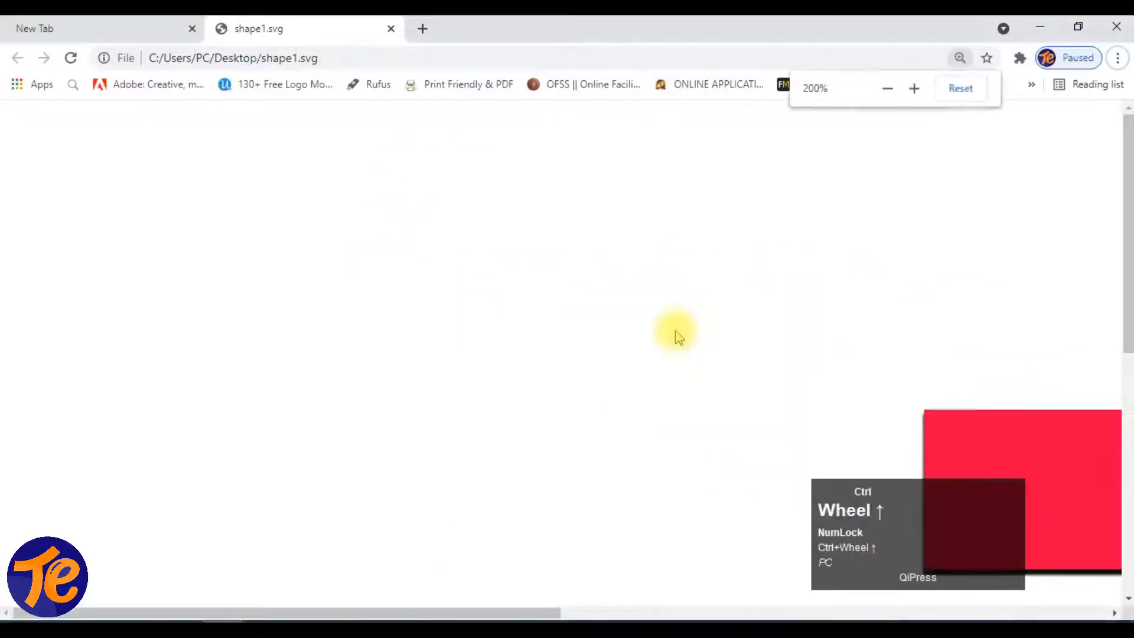
scroll(750, 348, down, 4)
scroll(860, 349, up, 1)
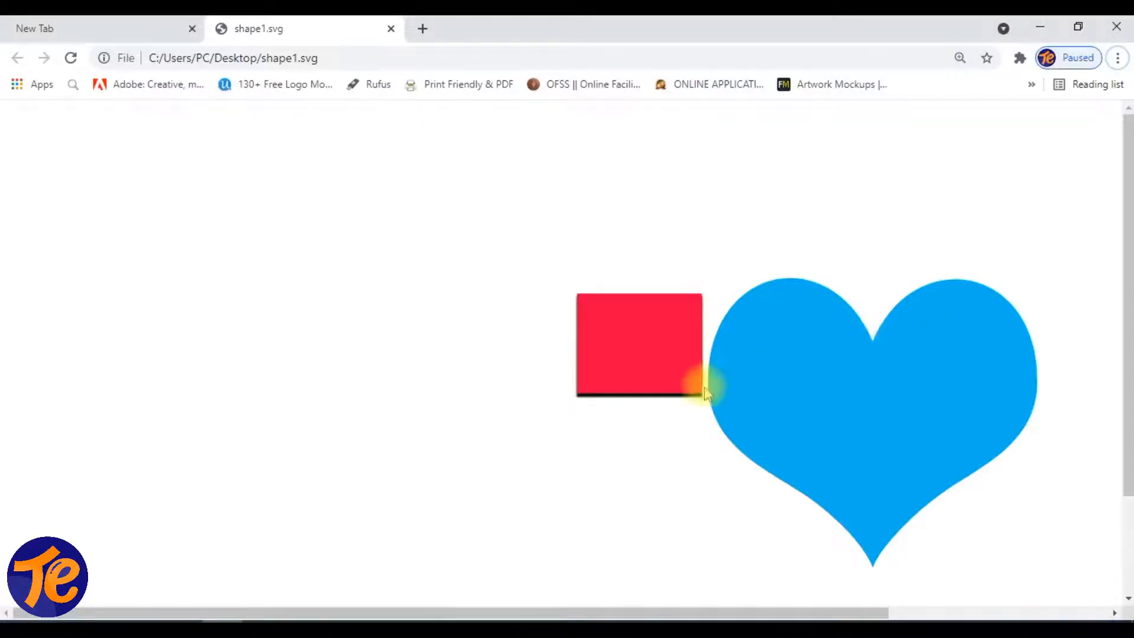
Step: Switch back to Photoshop and copy the Shape 1 heart layer as SVG code
key(alt+Tab)
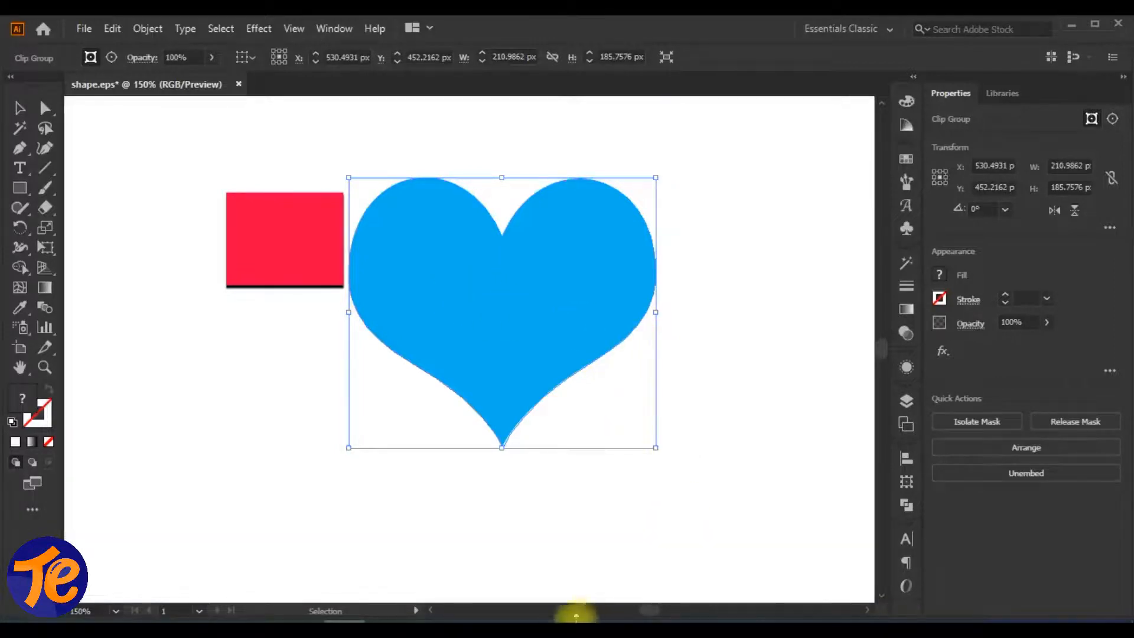
click(345, 627)
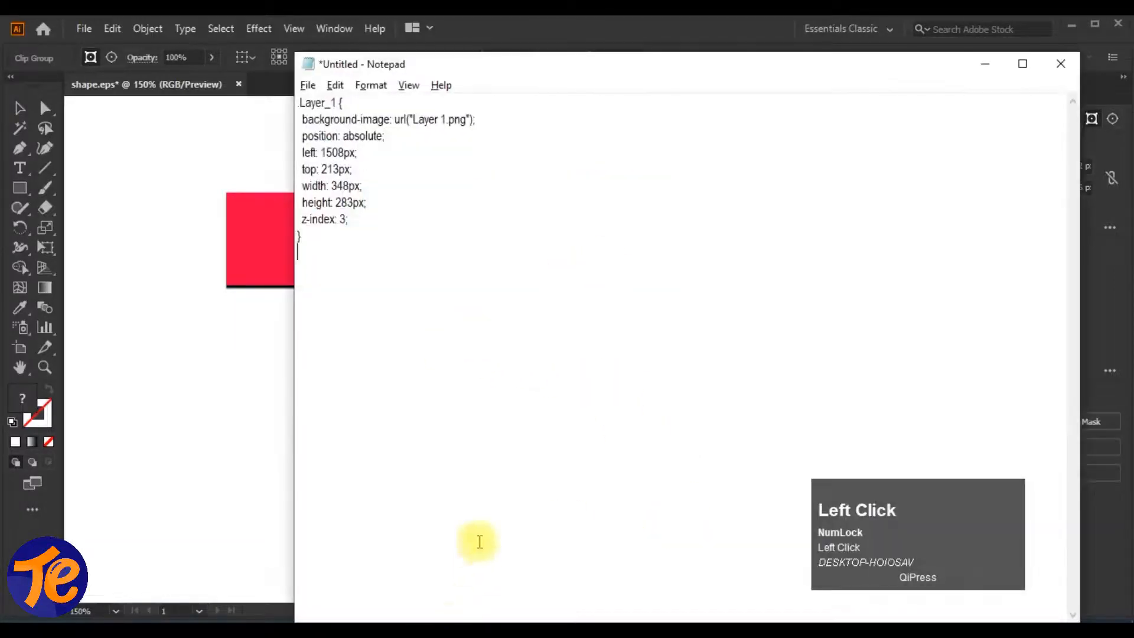
key(alt+Tab)
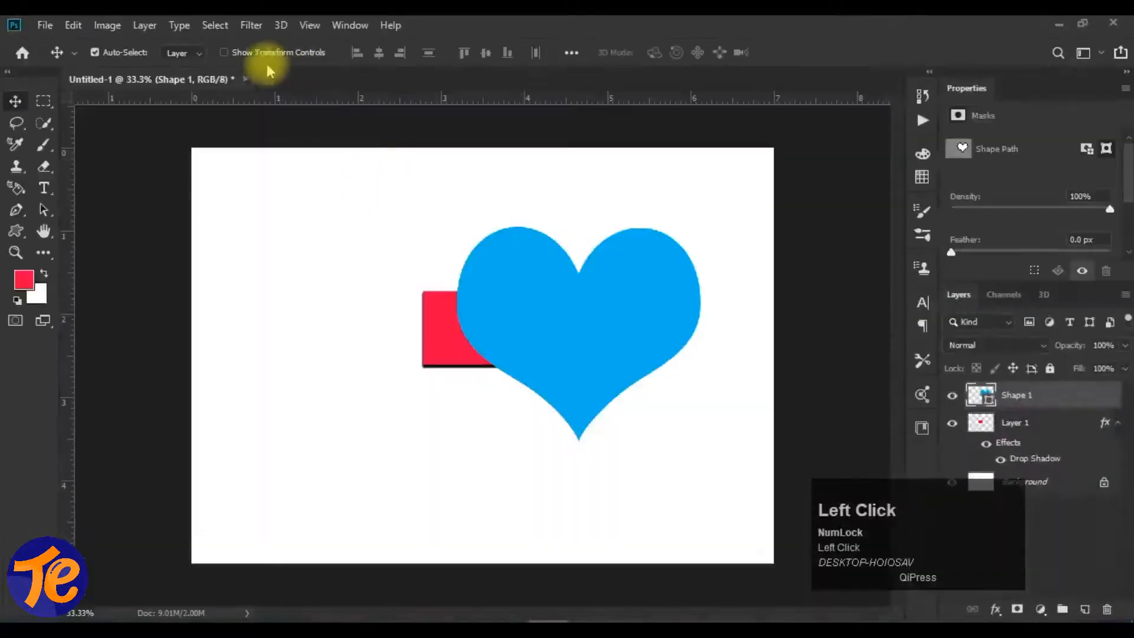
click(144, 25)
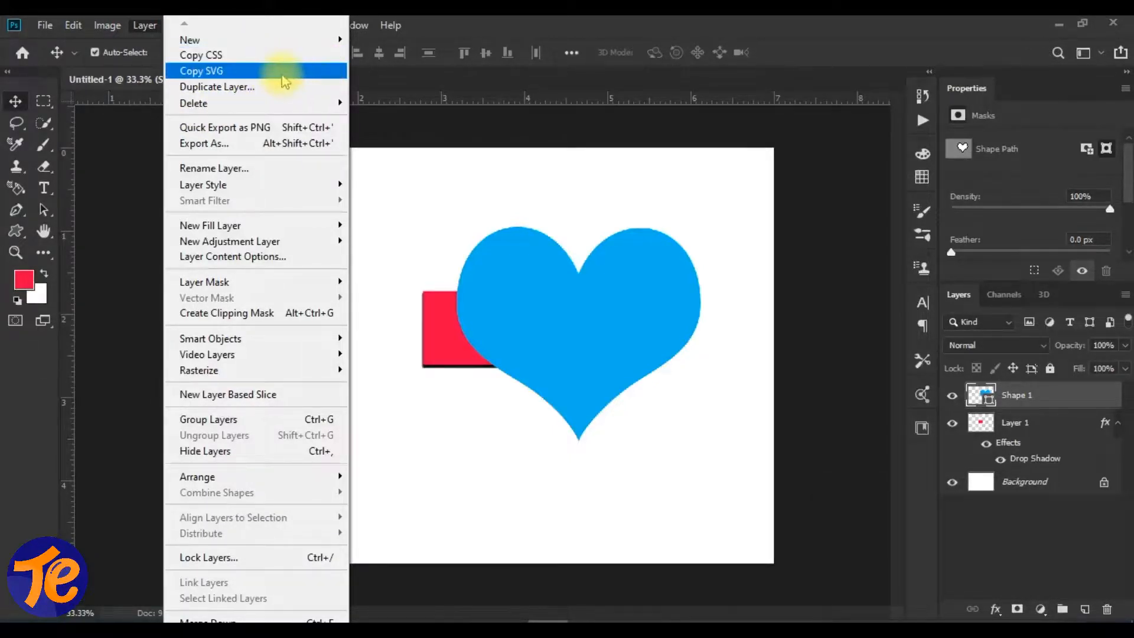
click(591, 319)
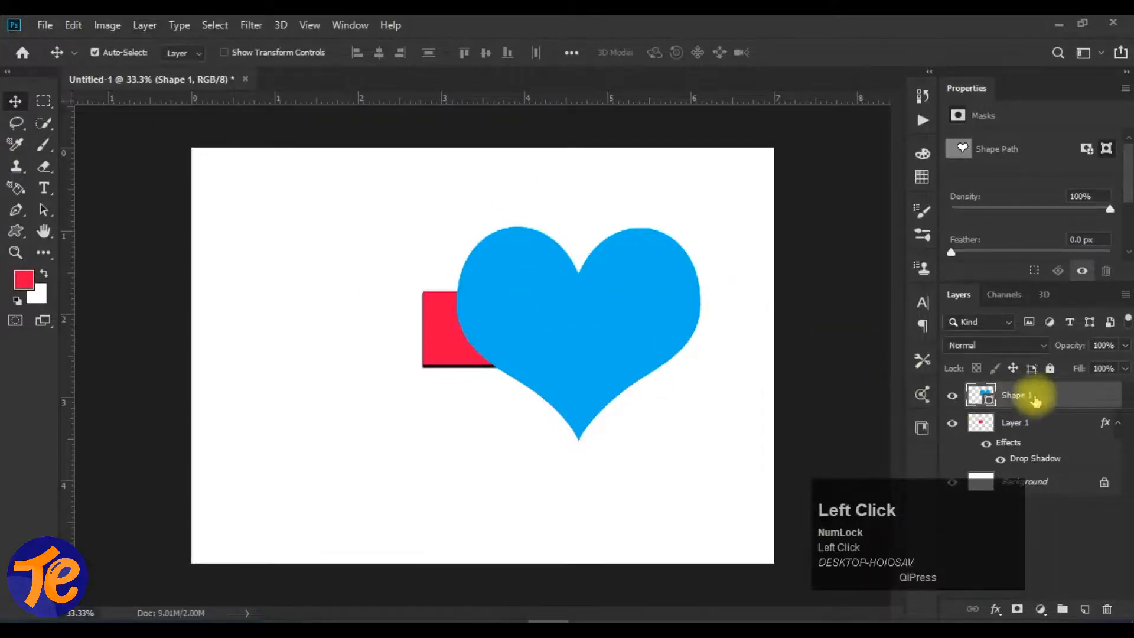
click(146, 27)
click(253, 71)
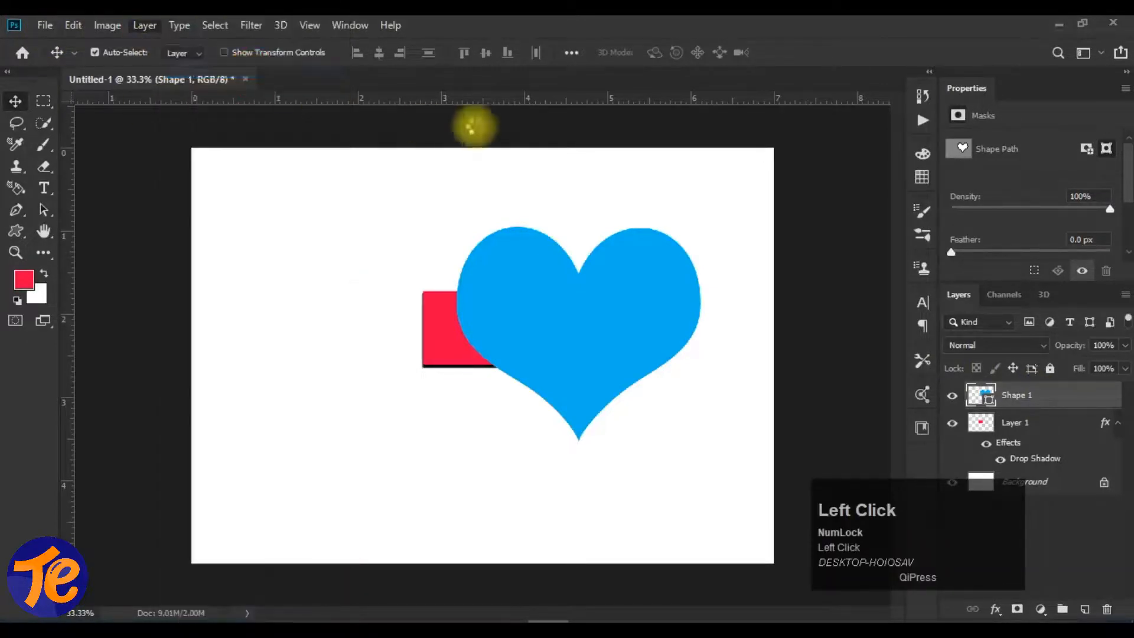
Step: Switch to Notepad and paste the copied SVG code on a new line below the Layer_1 CSS block
click(628, 631)
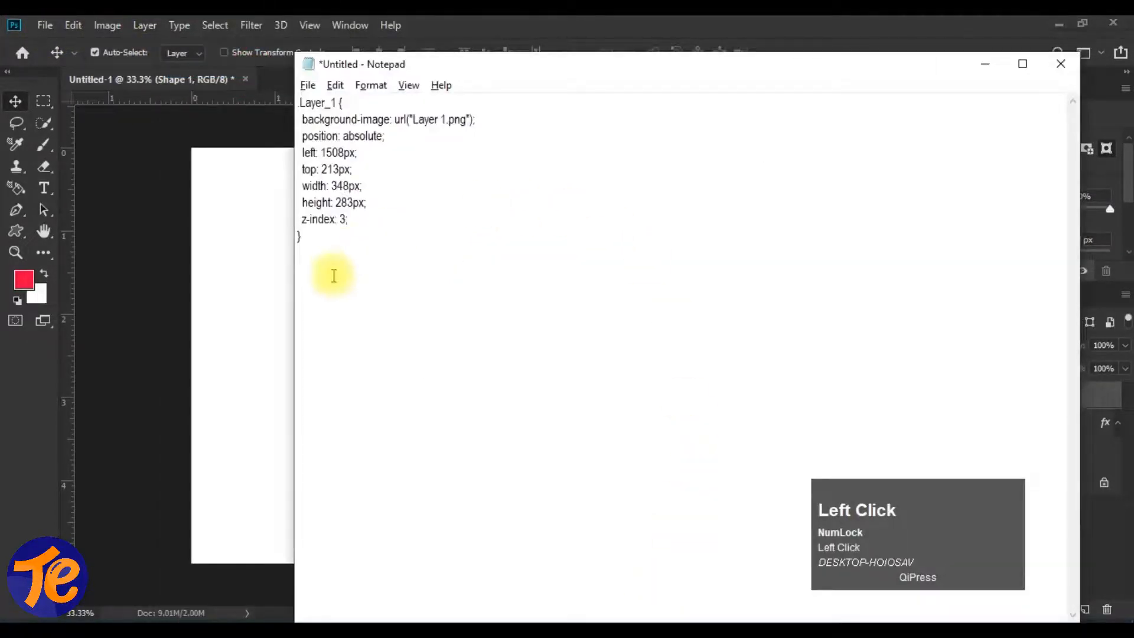
key(Return)
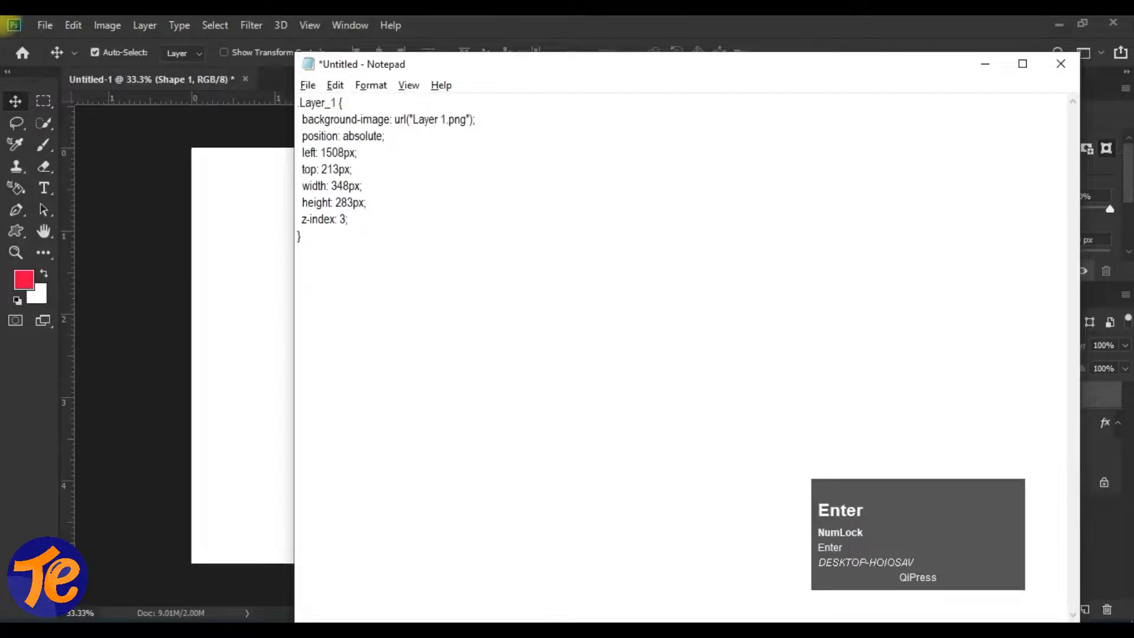
right_click(325, 261)
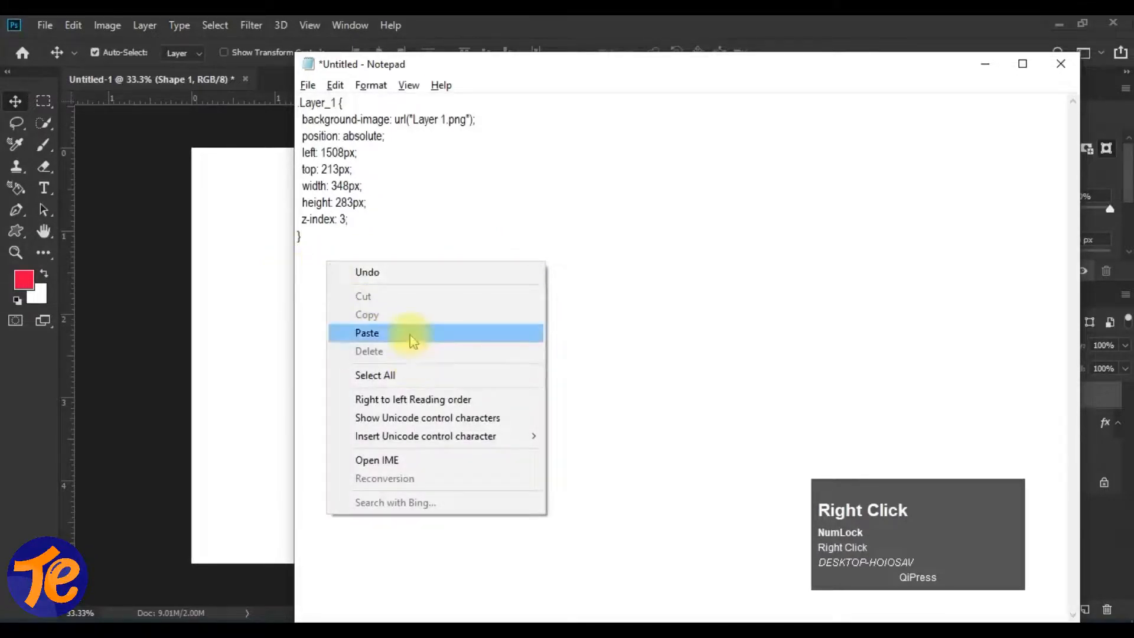
click(412, 339)
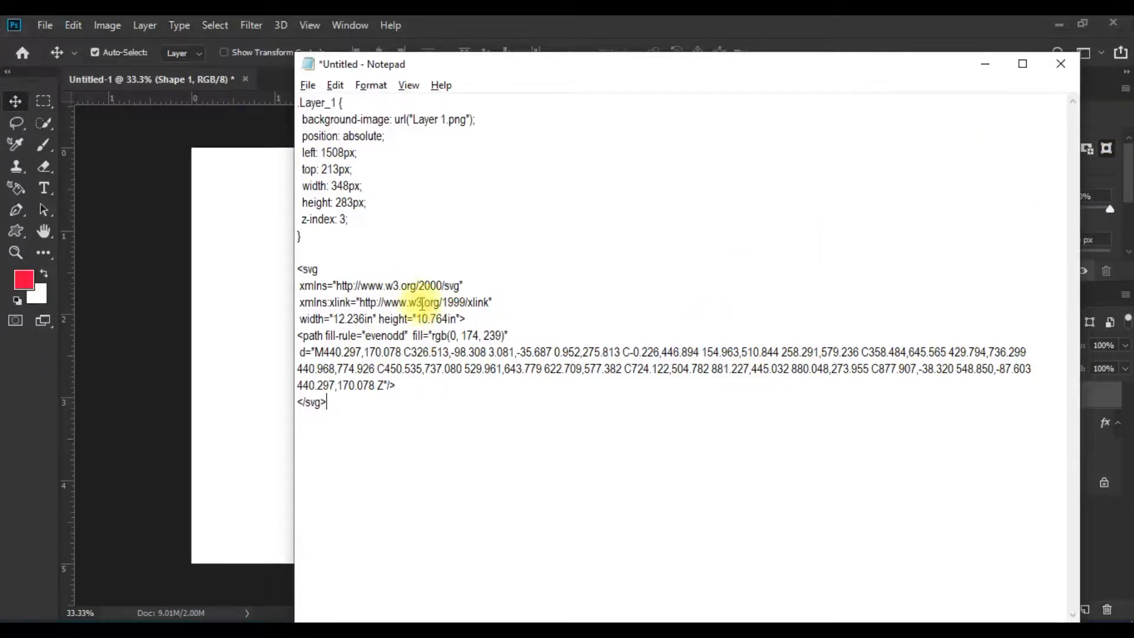
Step: Return to Photoshop and bring up the Layer commands for the Shape 1 layer
click(146, 26)
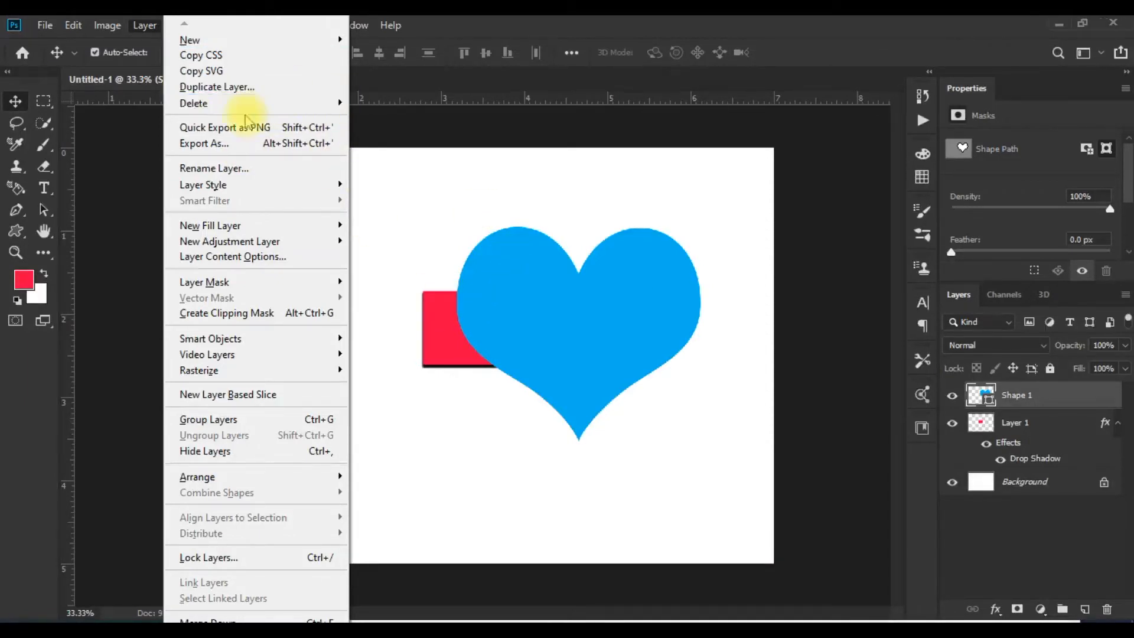
mouse_move(339, 110)
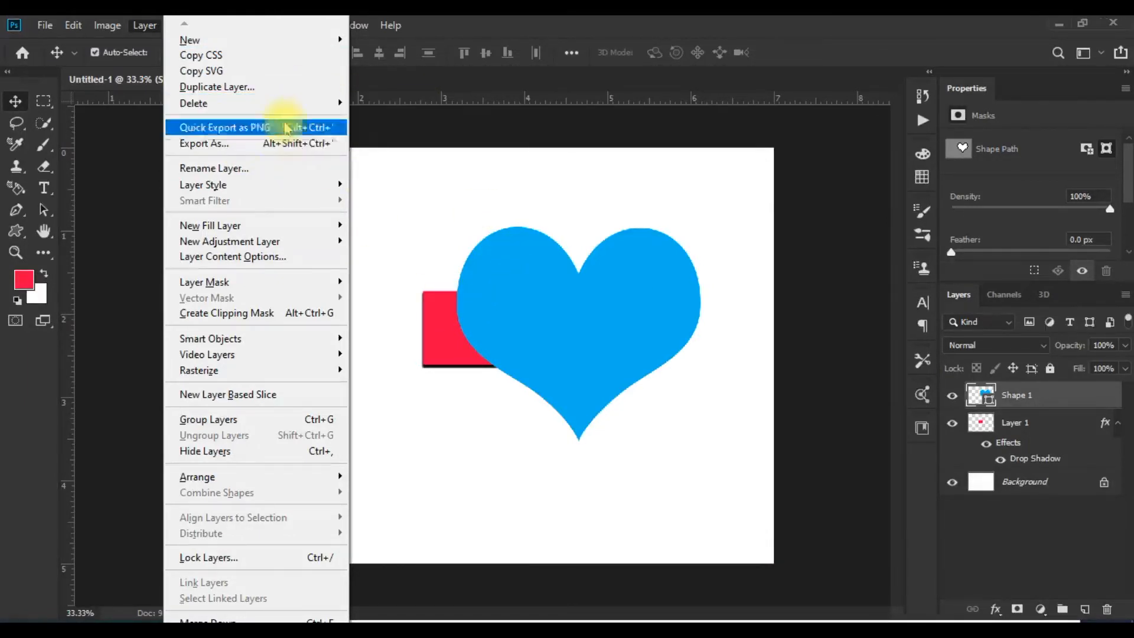